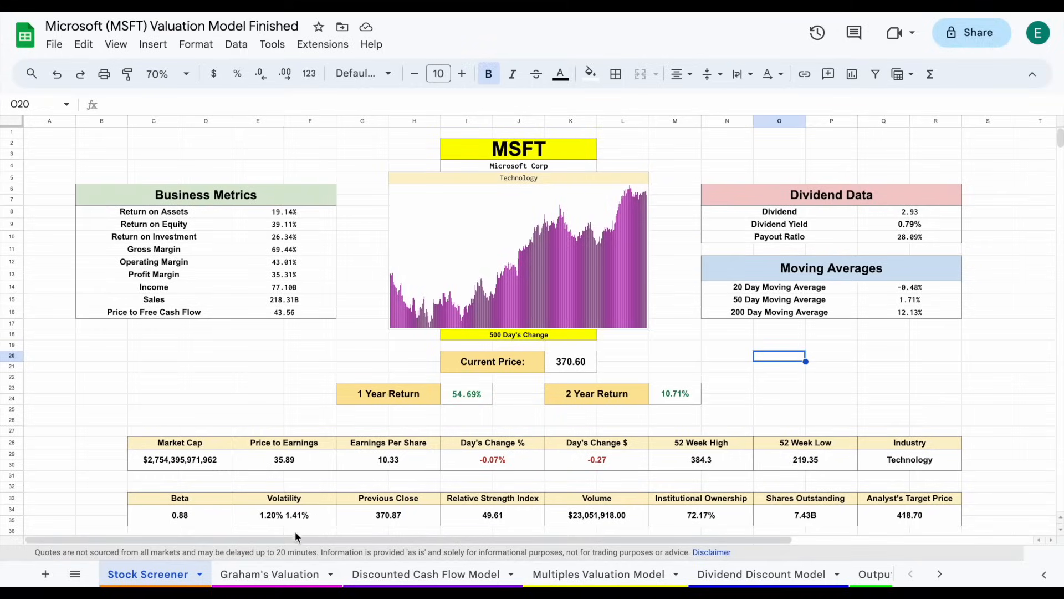
Review the Graham's, Discounted Cash Flow, Multiples, Dividend Discount and Output sheets, and return to the Stock Screener sheet.
click(269, 573)
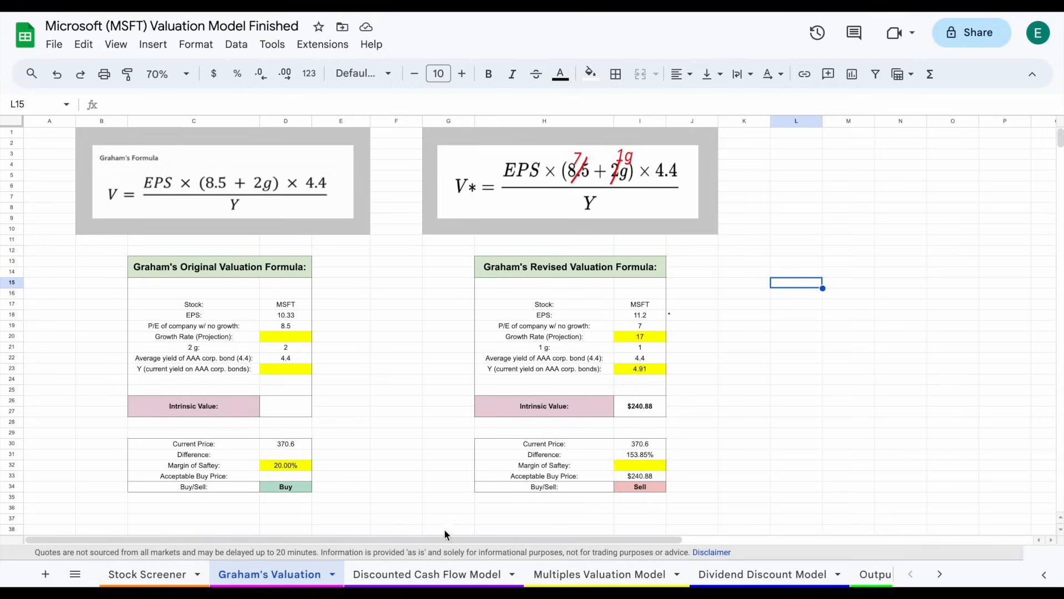
click(450, 567)
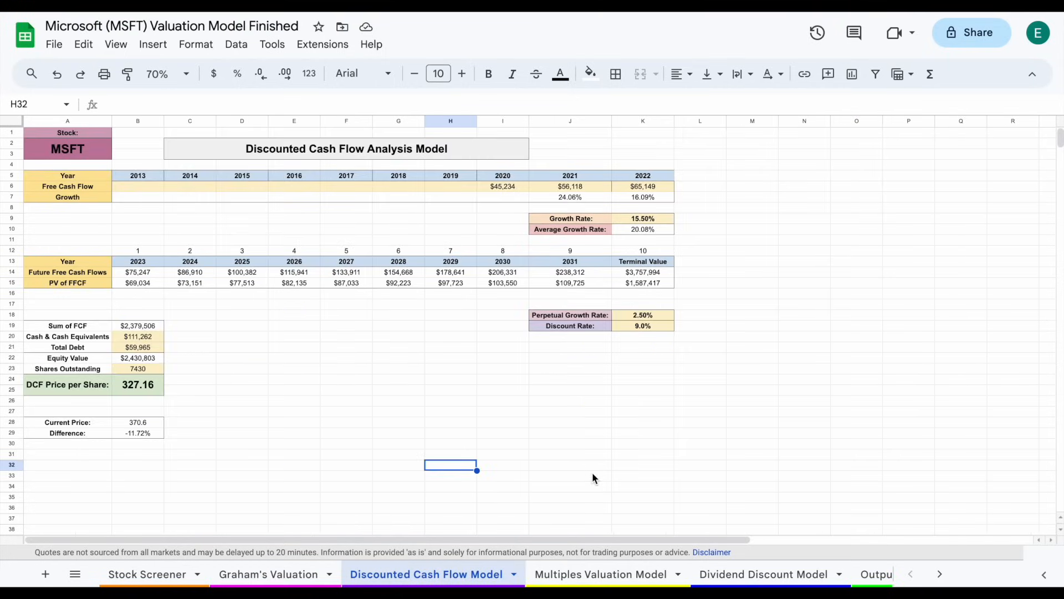
click(610, 572)
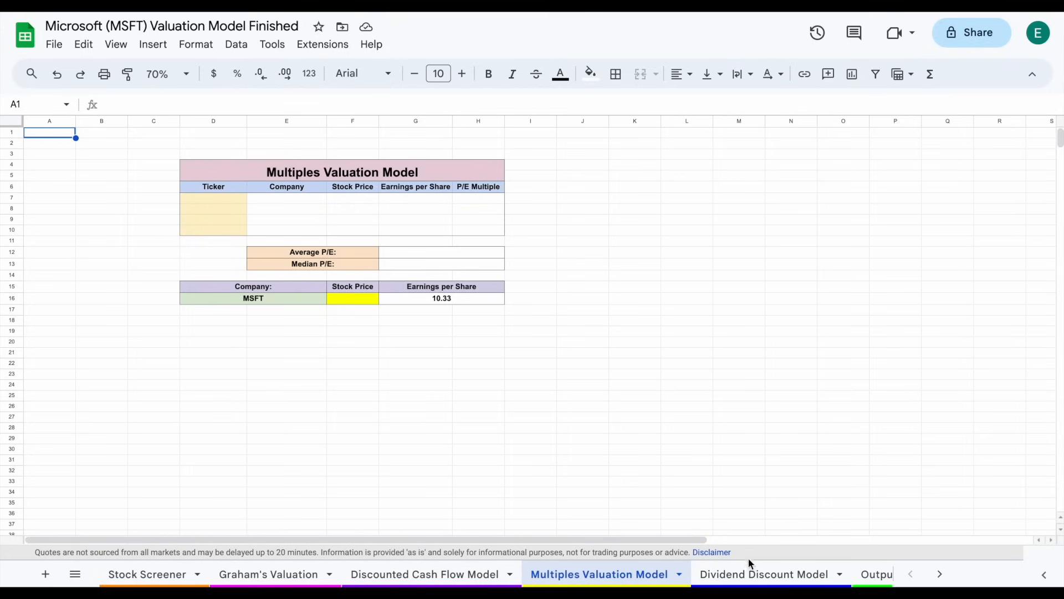
click(752, 576)
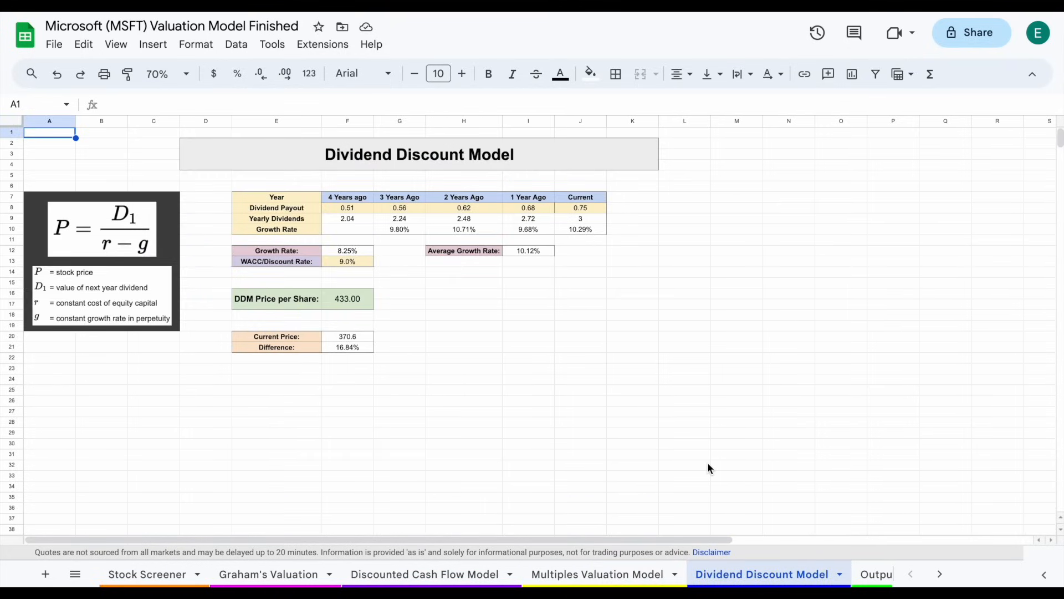
click(873, 574)
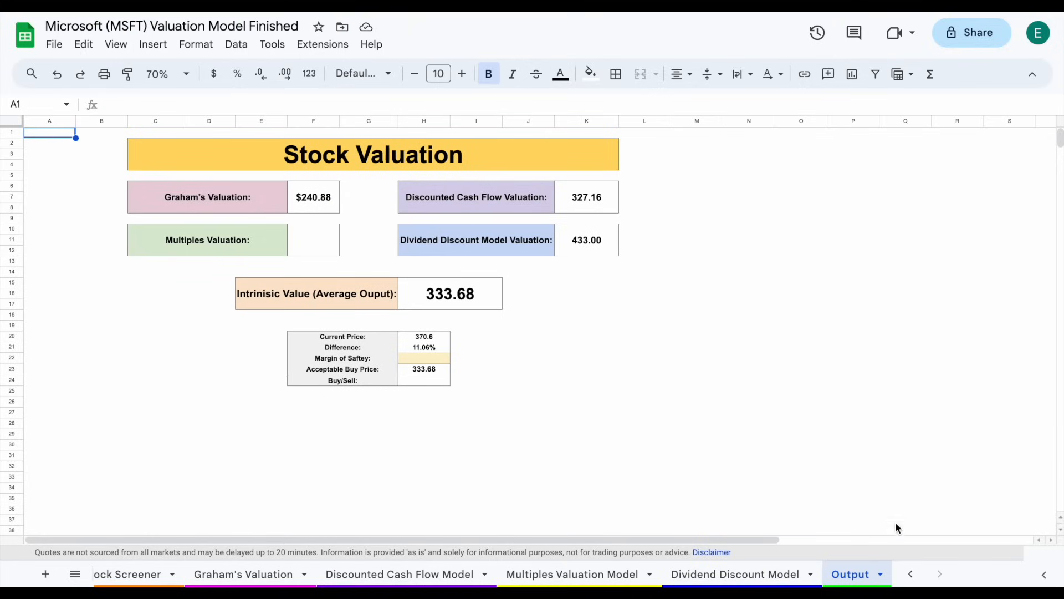
click(912, 577)
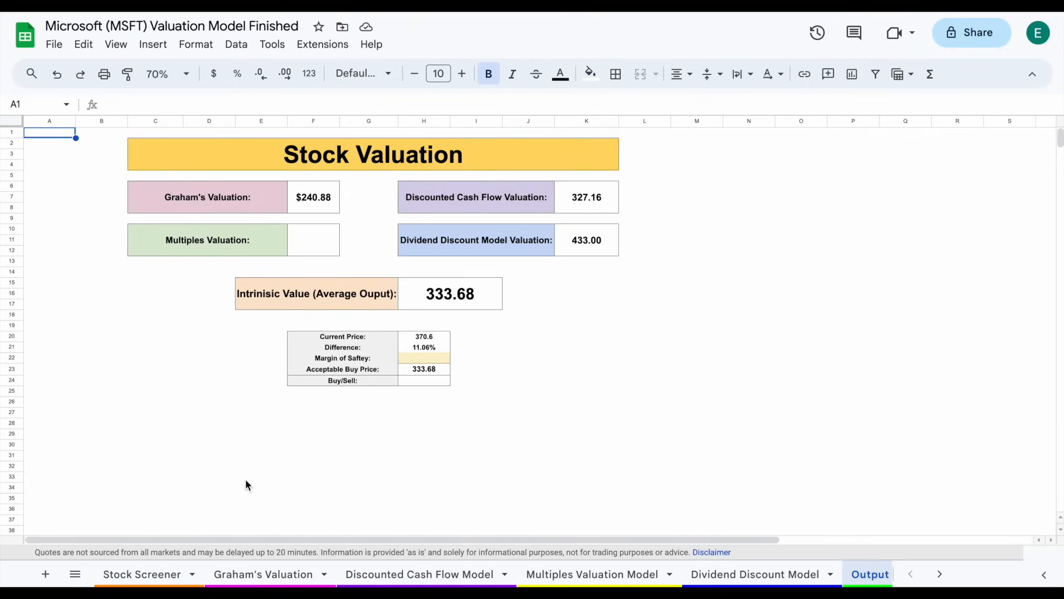
click(144, 574)
click(567, 153)
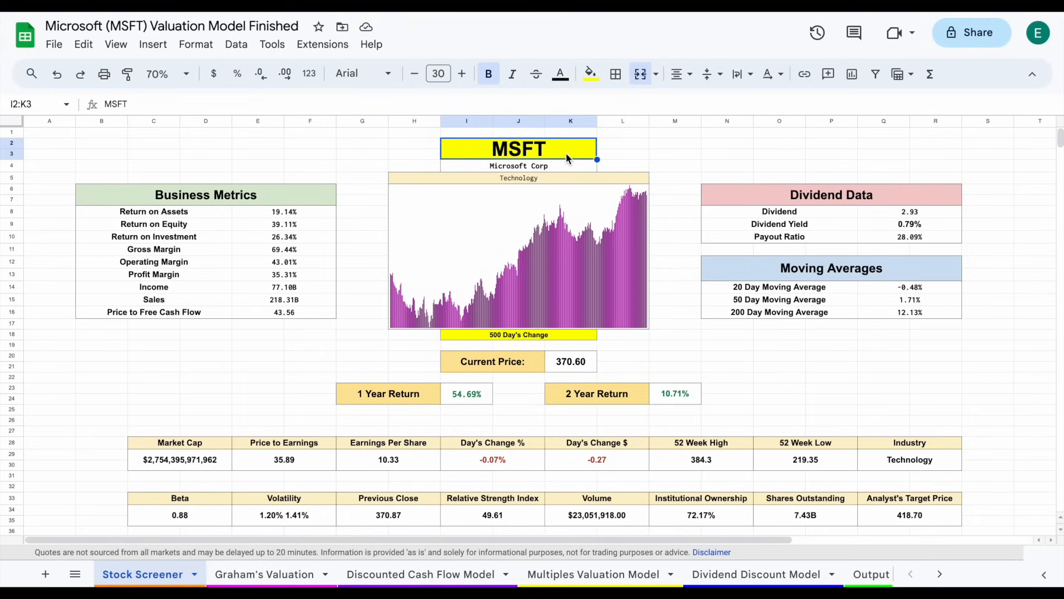
click(786, 369)
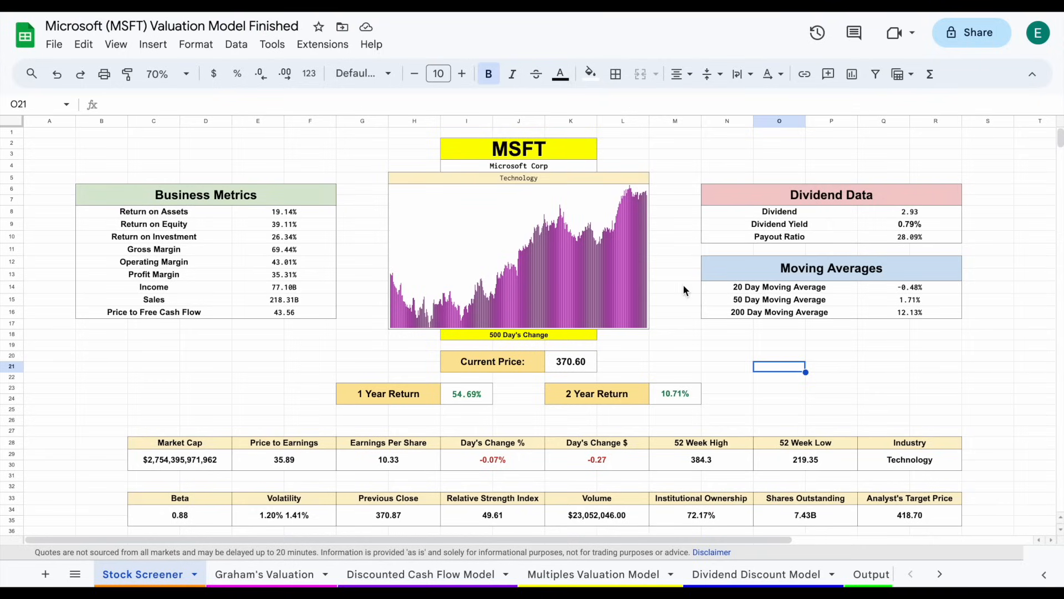
click(588, 148)
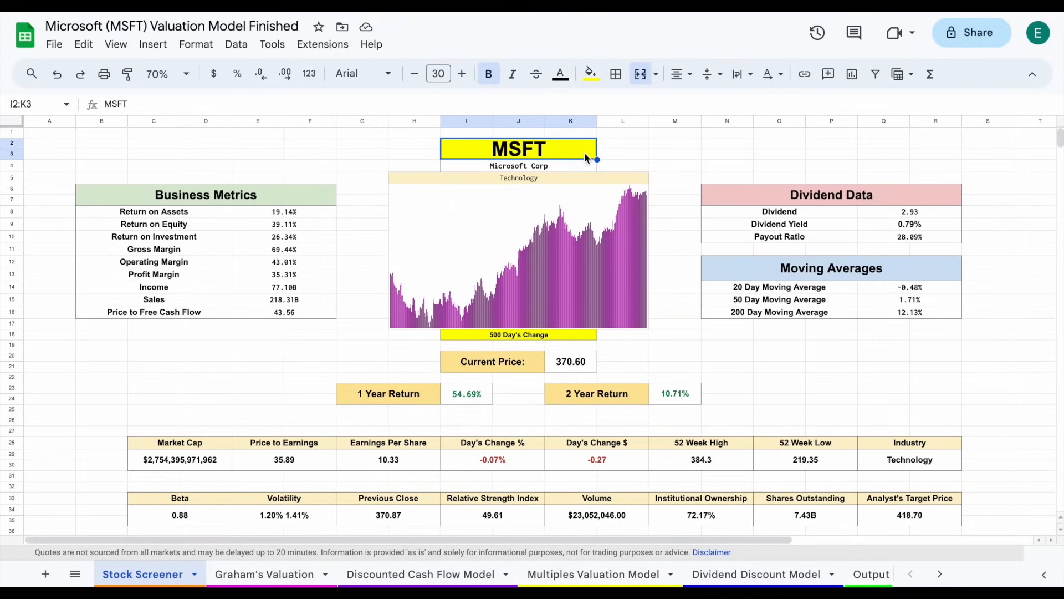
click(789, 372)
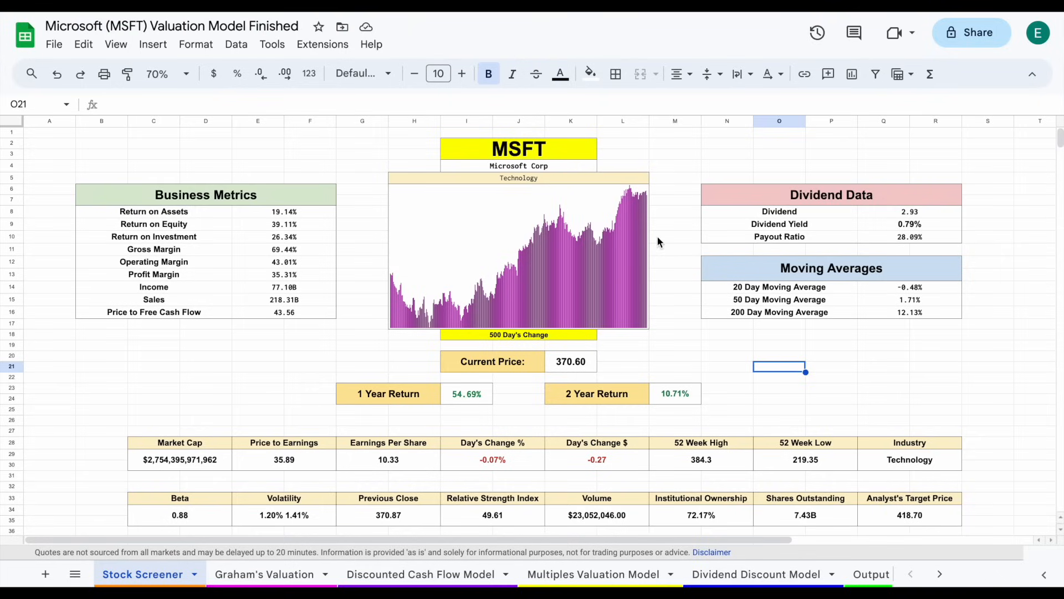
click(585, 156)
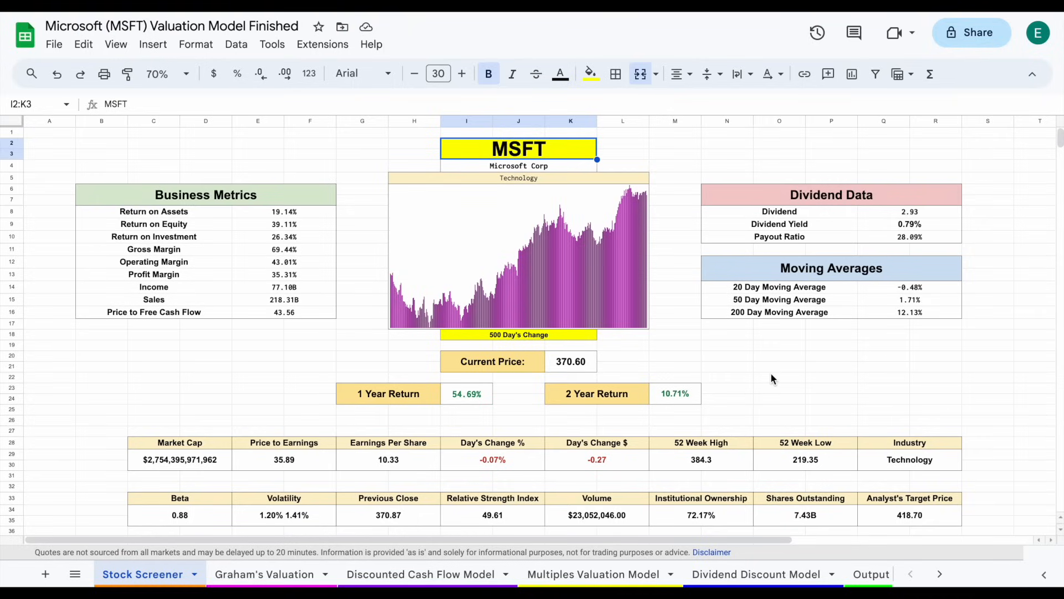
click(798, 344)
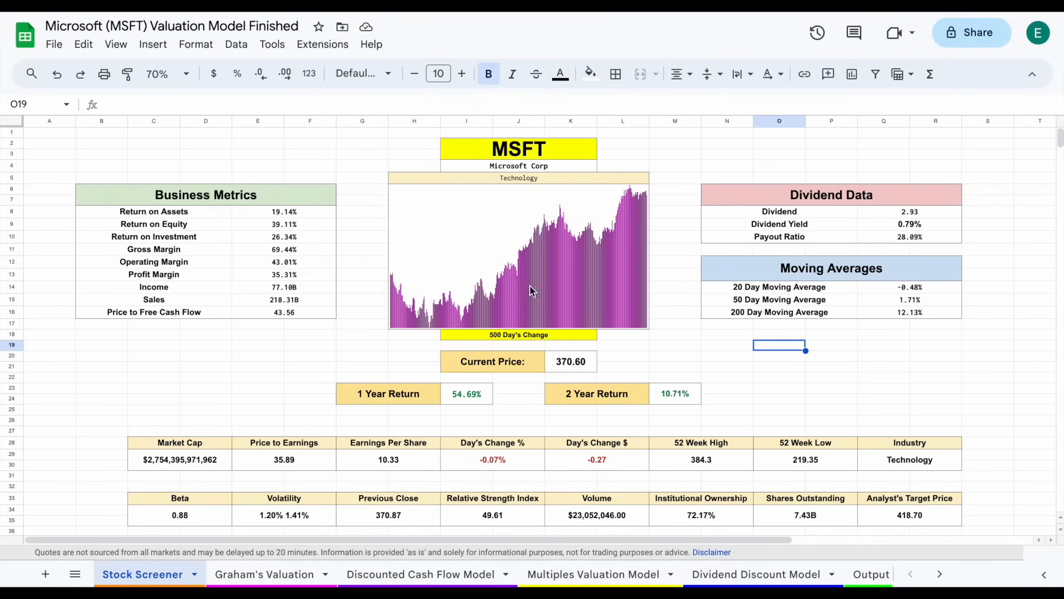
Change the stock ticker in the Stock Screener heading to AAPL.
click(566, 154)
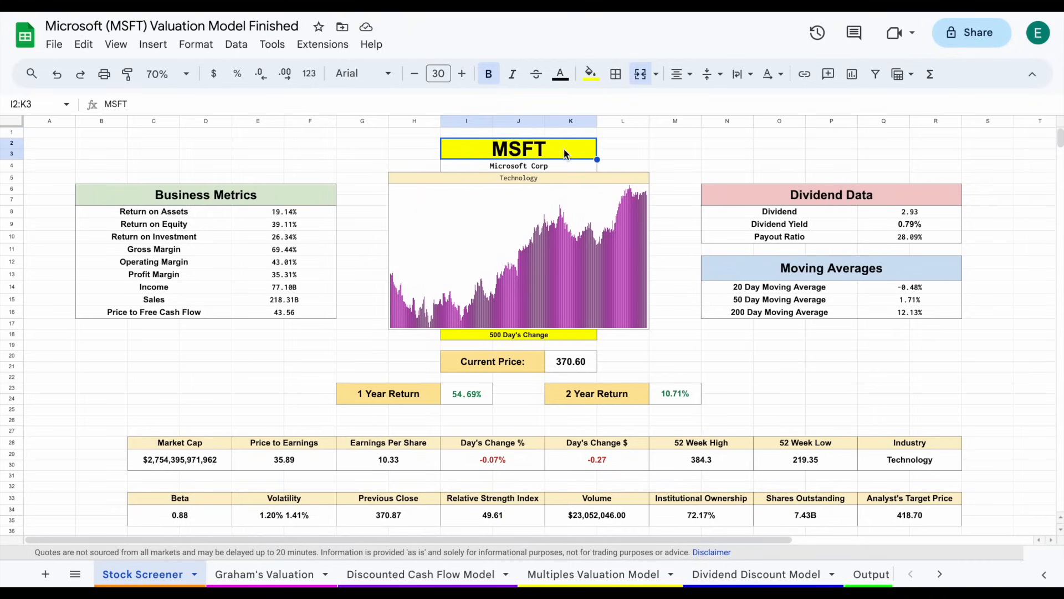
text(AAPL)
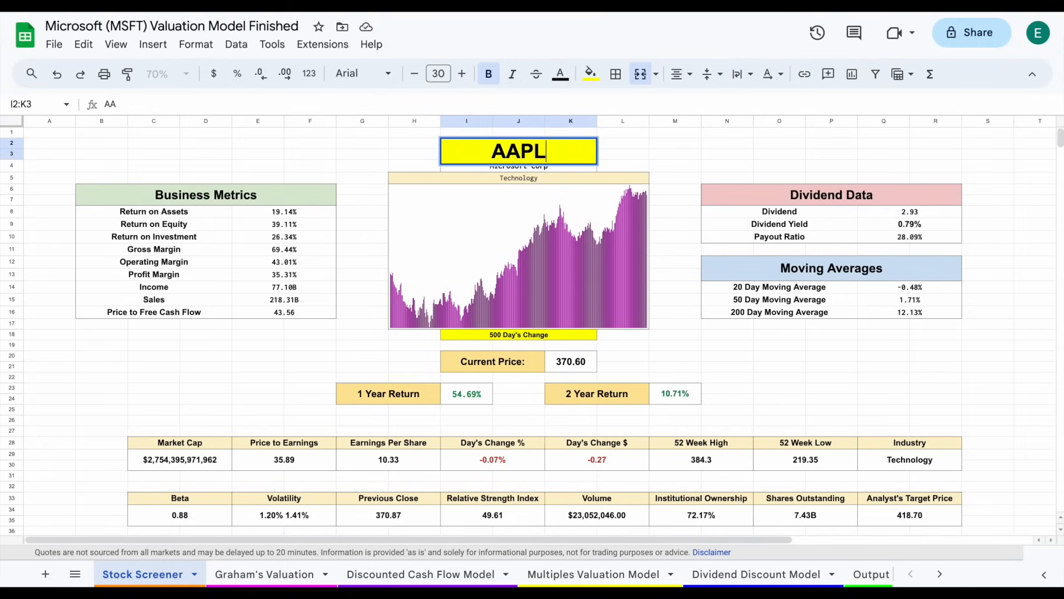
key(Return)
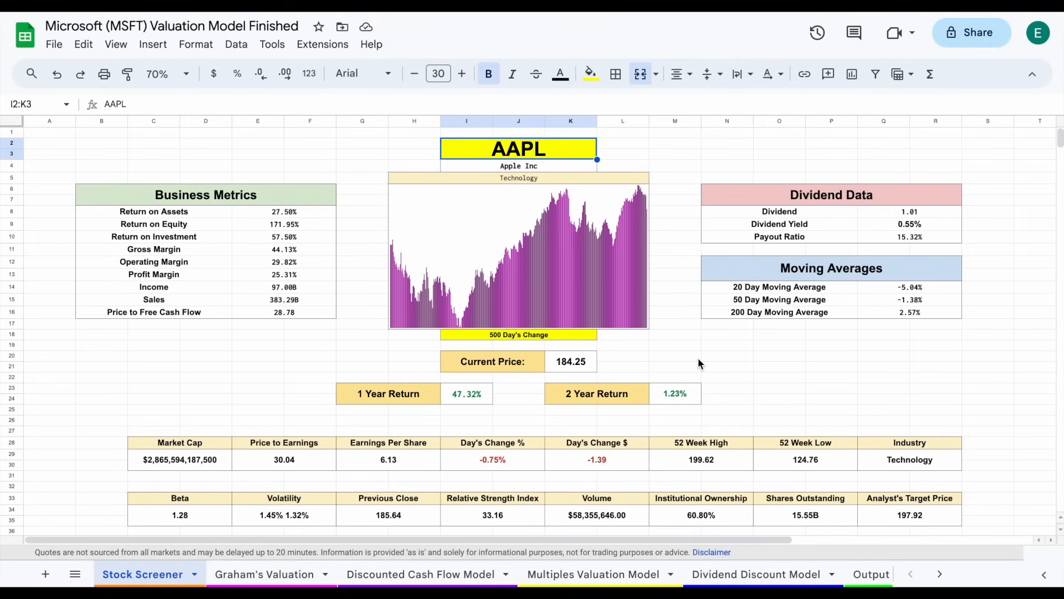
Examine the screener's price chart, business metrics, dividend data, moving averages and the market statistics tables, including target price, institutional ownership and beta.
click(567, 301)
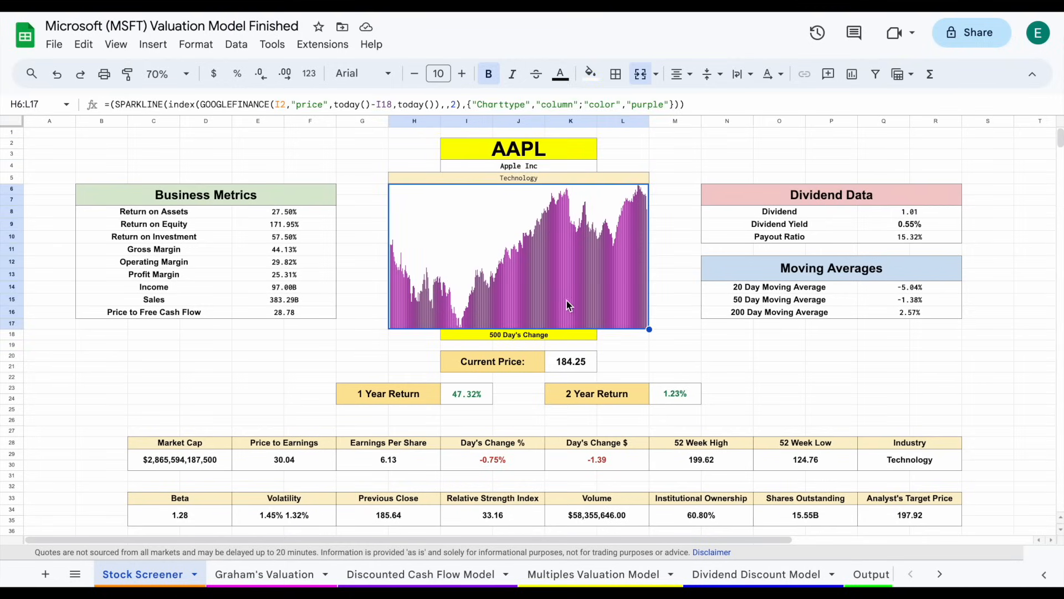
drag(188, 217, 325, 314)
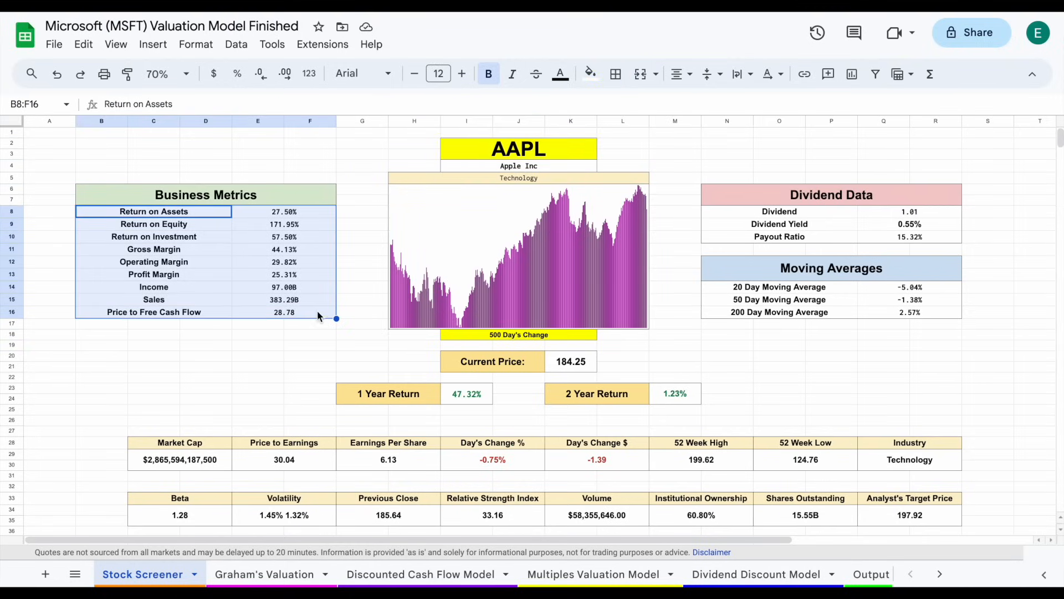
click(841, 195)
drag(842, 195, 839, 311)
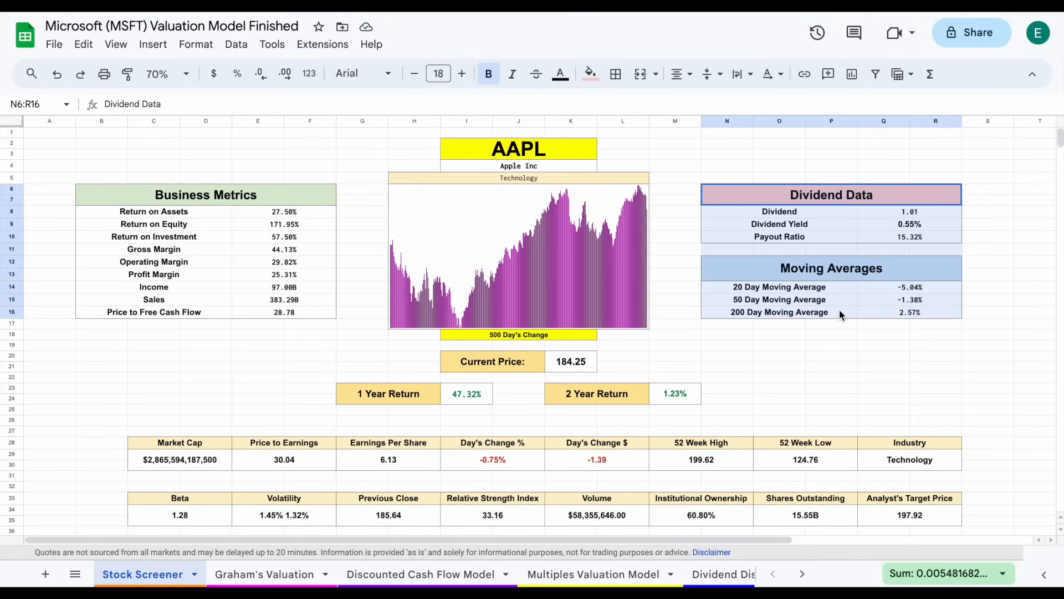
drag(193, 447, 956, 523)
click(937, 516)
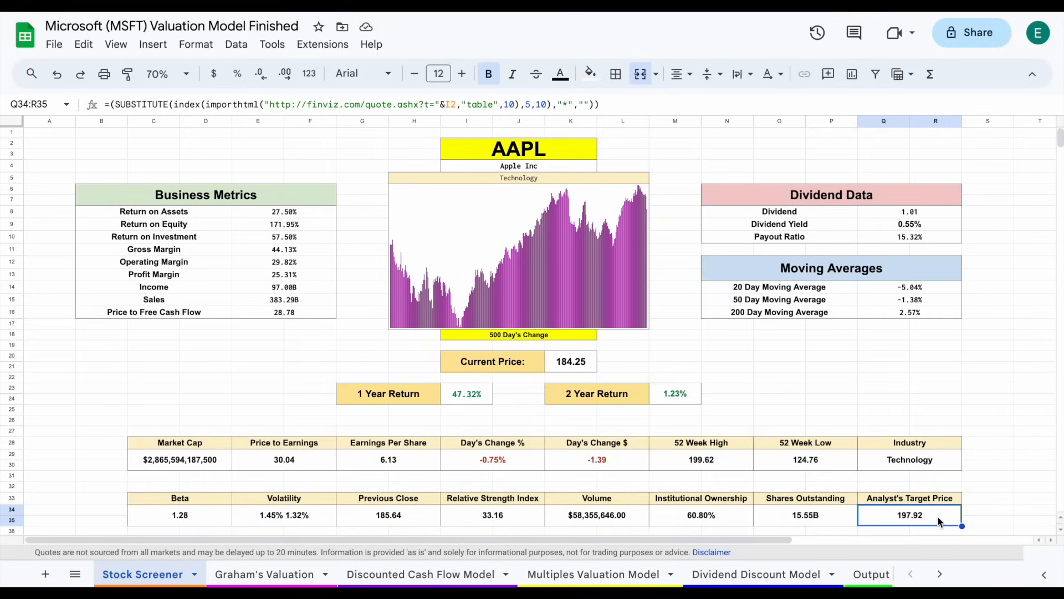
click(735, 511)
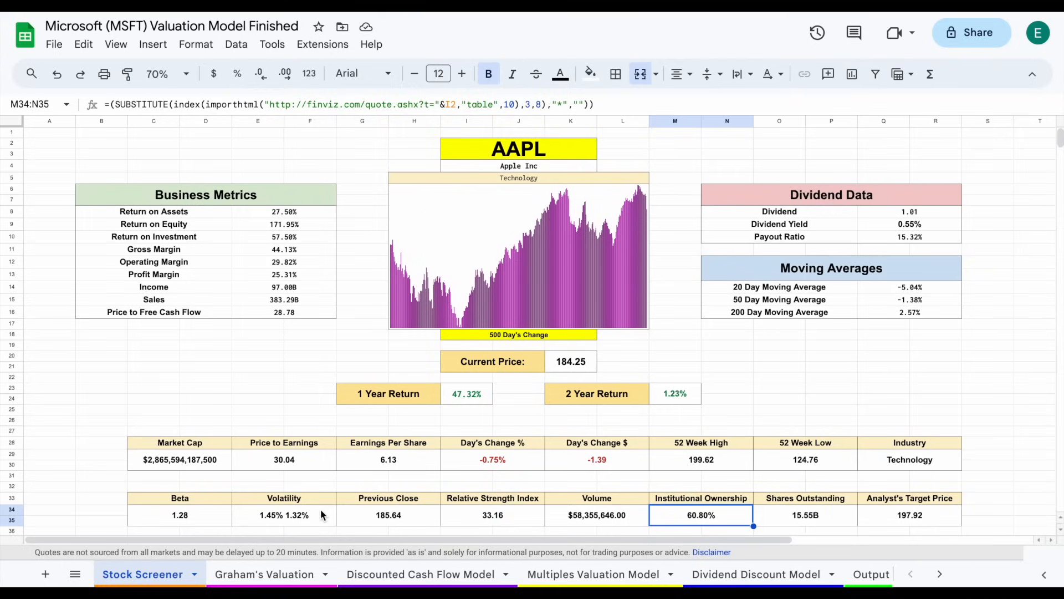
click(205, 511)
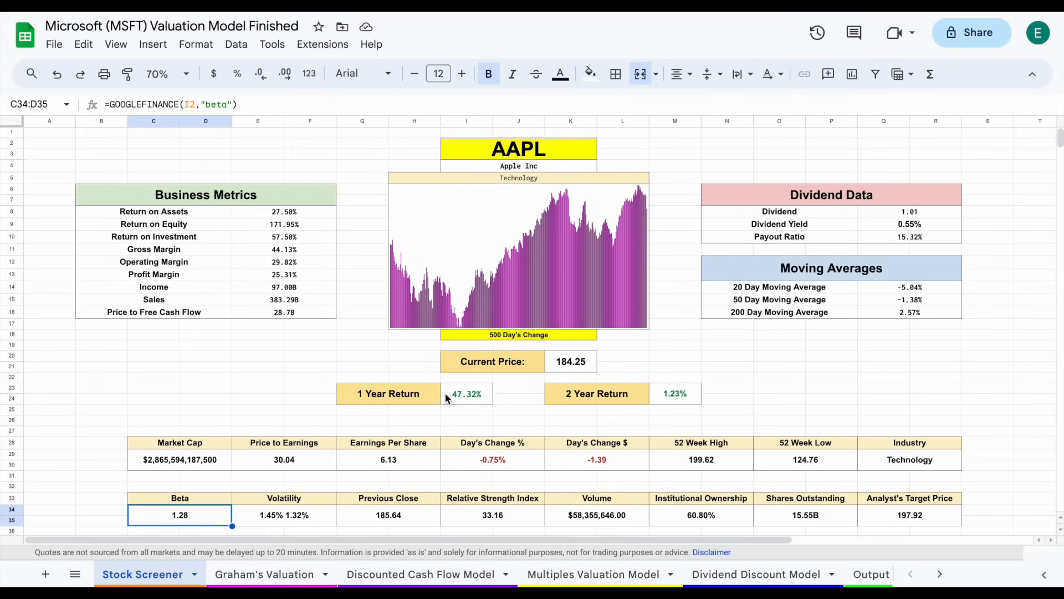
Set the period of the stock price chart to 365 days.
click(519, 335)
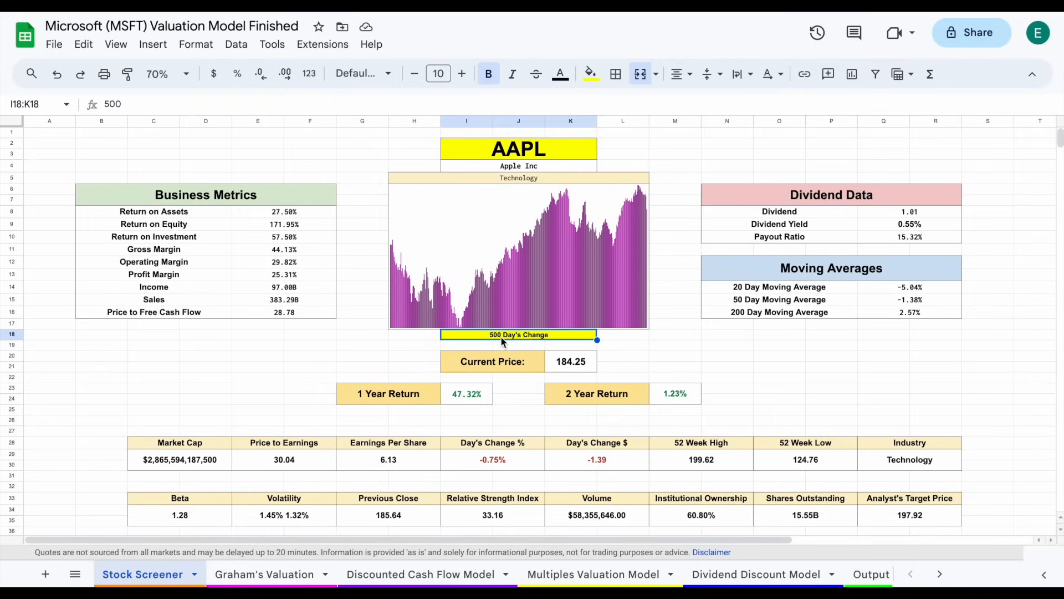
text(365)
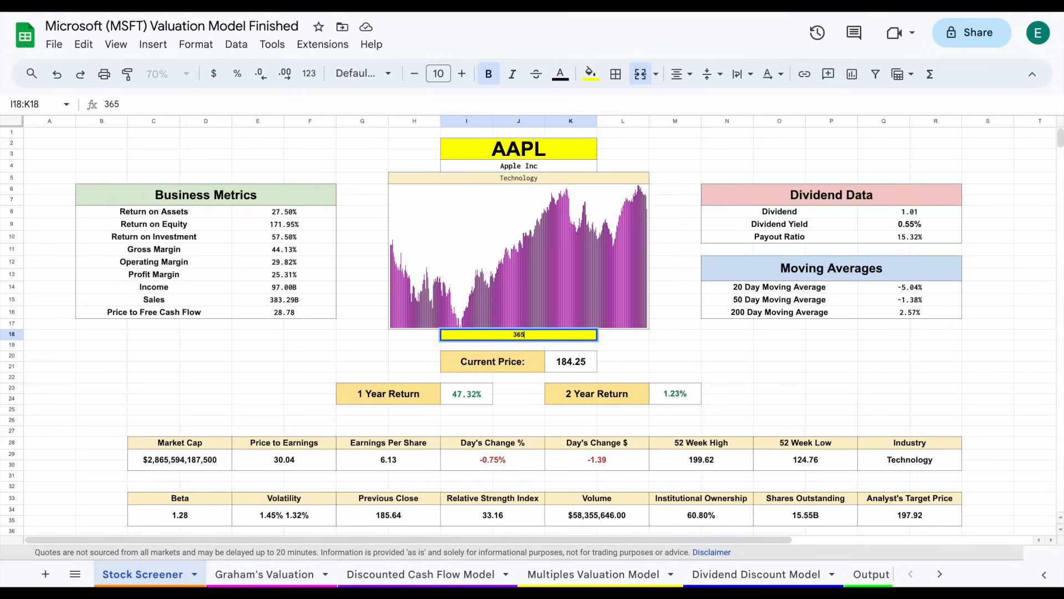
key(Return)
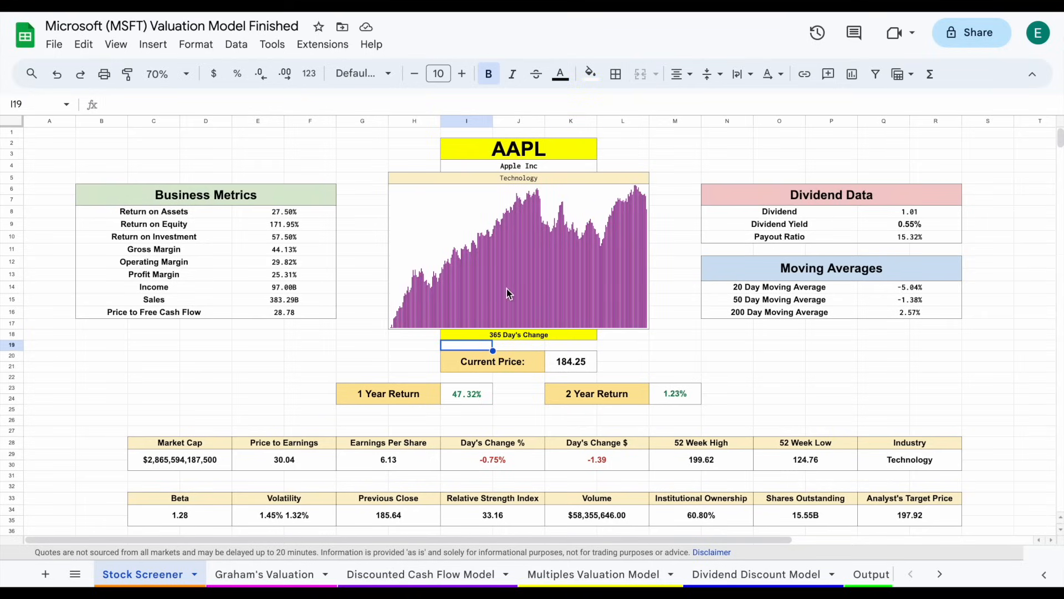
Set the period of the stock price chart to 1500 days.
click(532, 335)
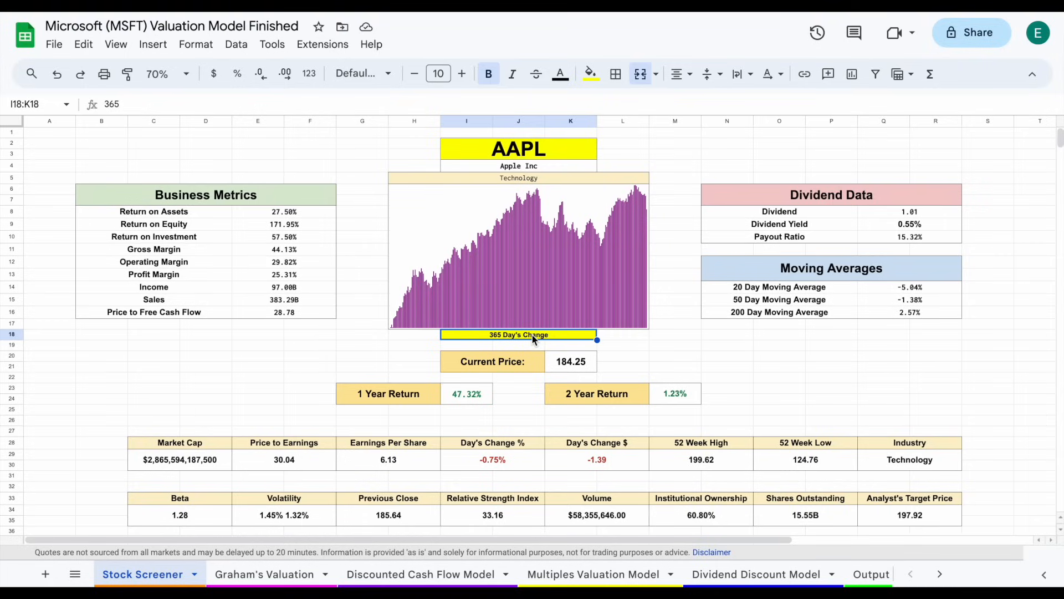
text(1500)
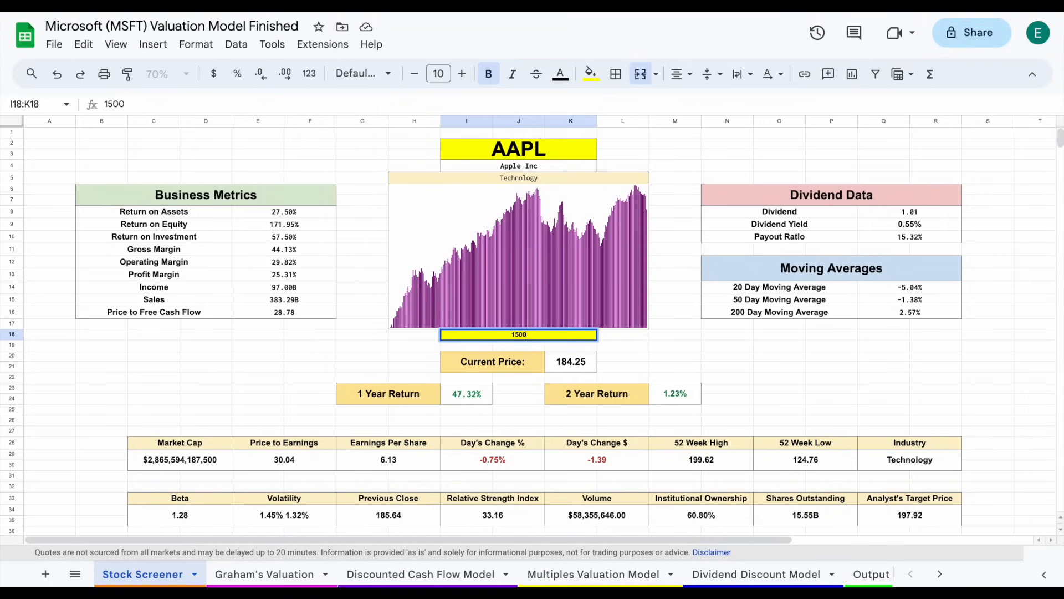
key(Return)
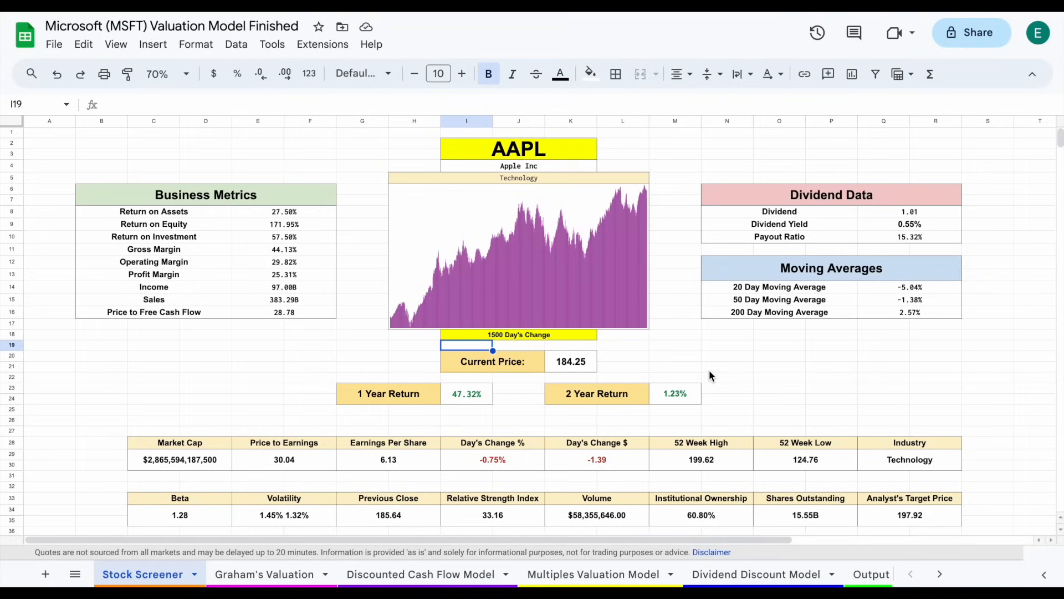
Set the stock ticker in the Stock Screener heading to MSFT.
click(567, 154)
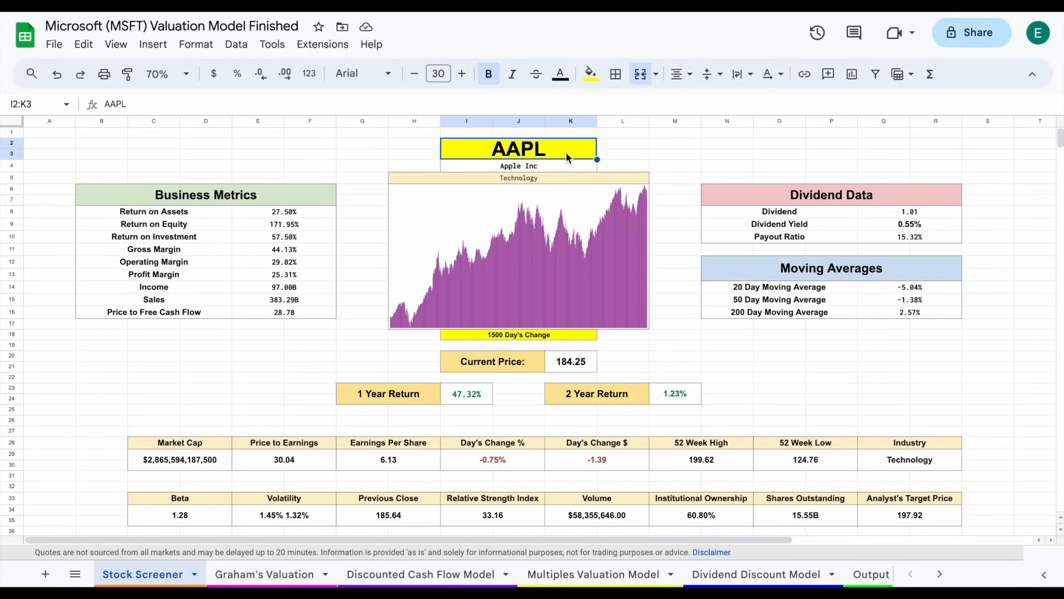
text(MSFT)
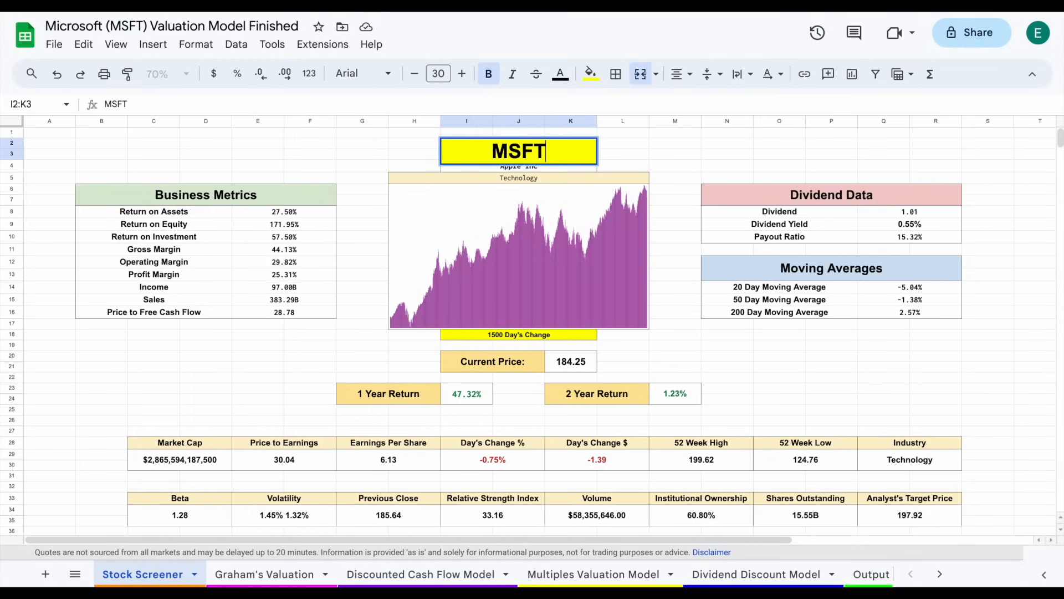
key(Return)
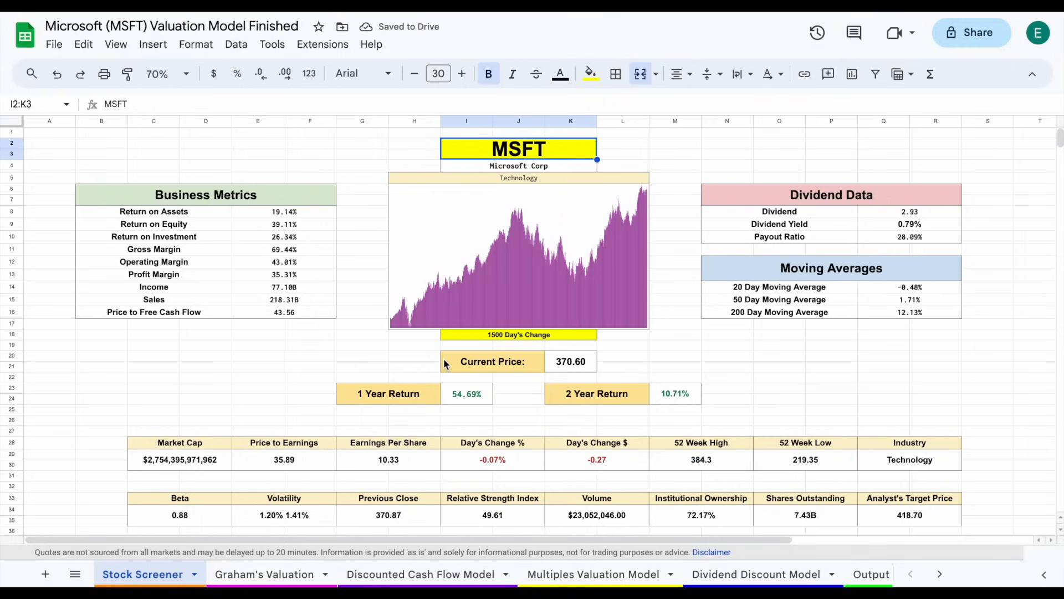
Open the Graham's Valuation sheet at 90% zoom and examine the average AAA corporate bond yield in the revised formula's table.
click(272, 573)
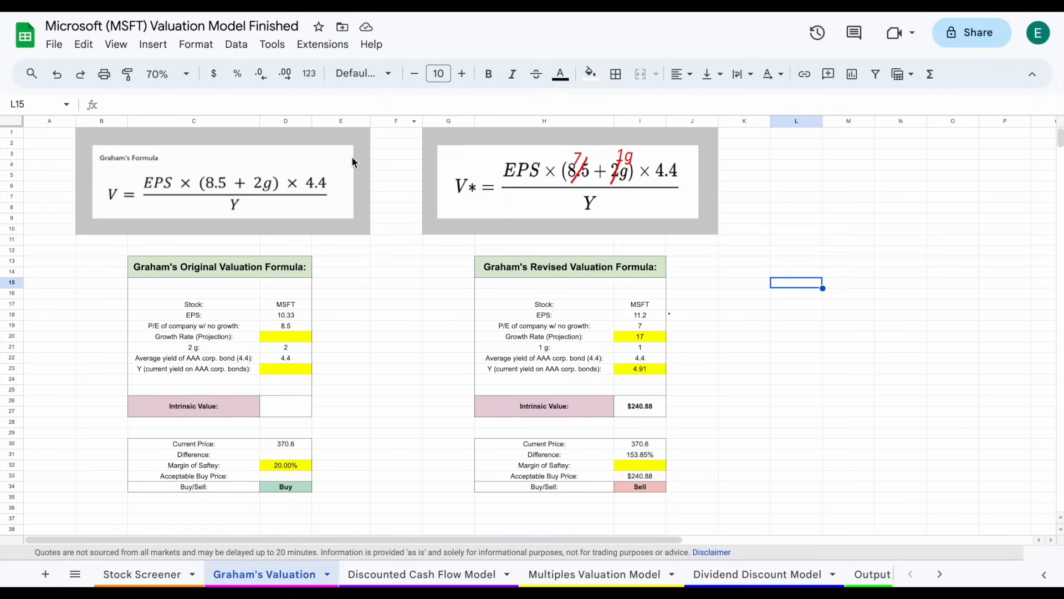
click(191, 79)
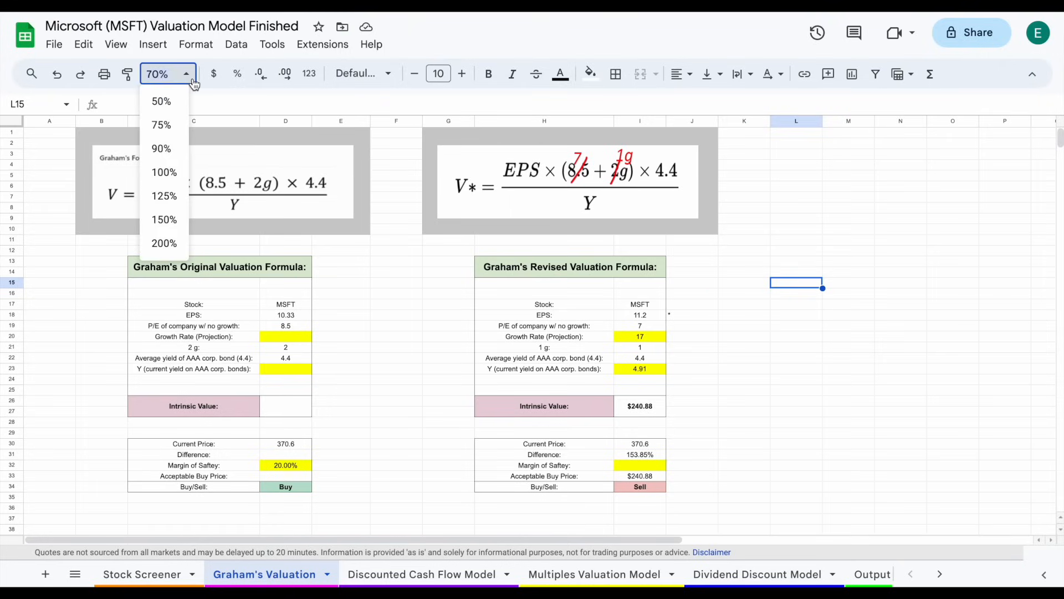
click(166, 150)
scroll(377, 364, right, 5)
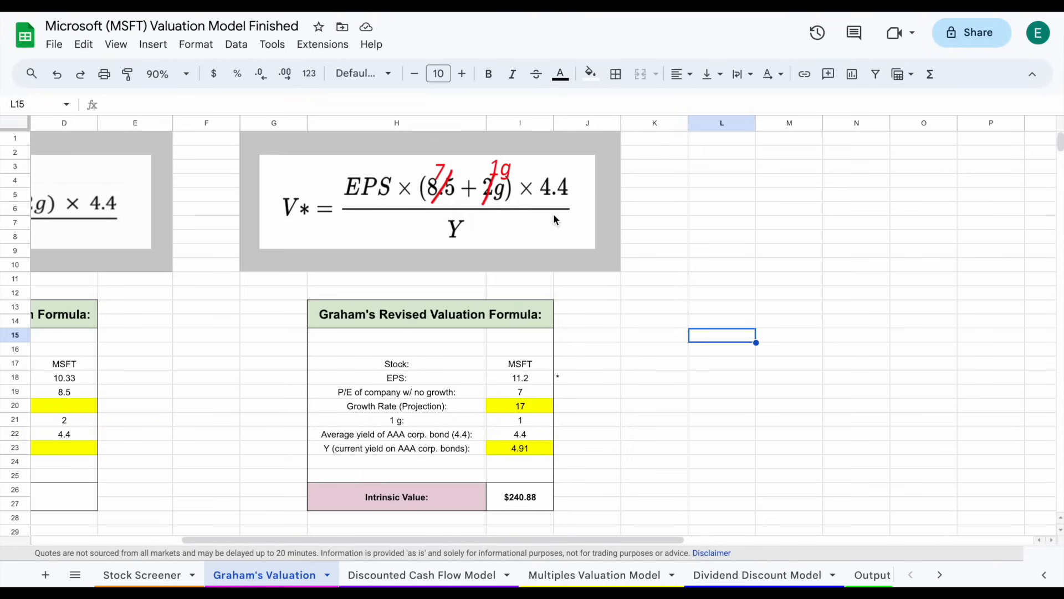
click(458, 435)
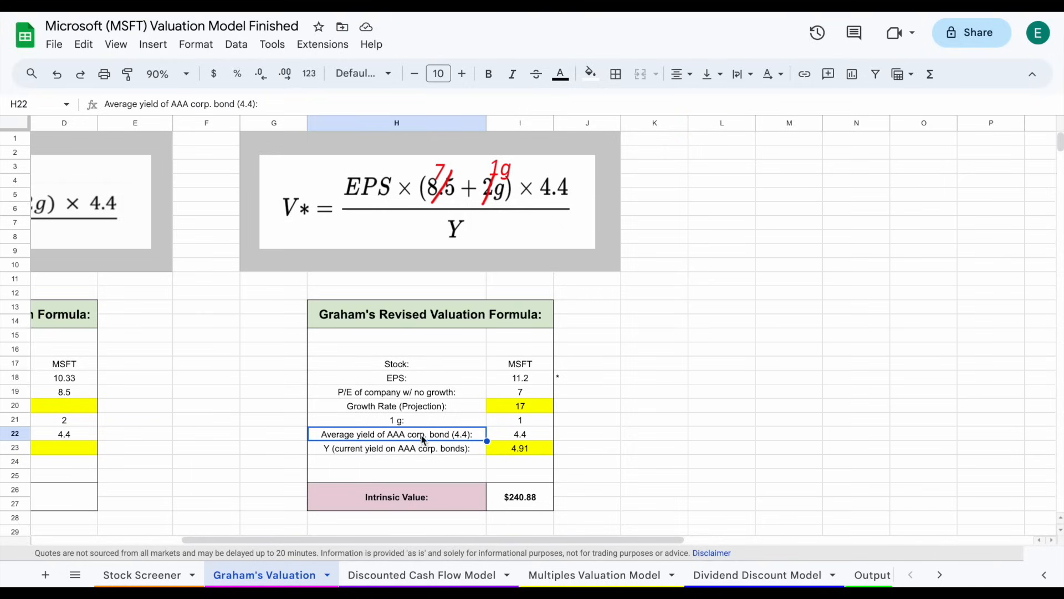
click(540, 437)
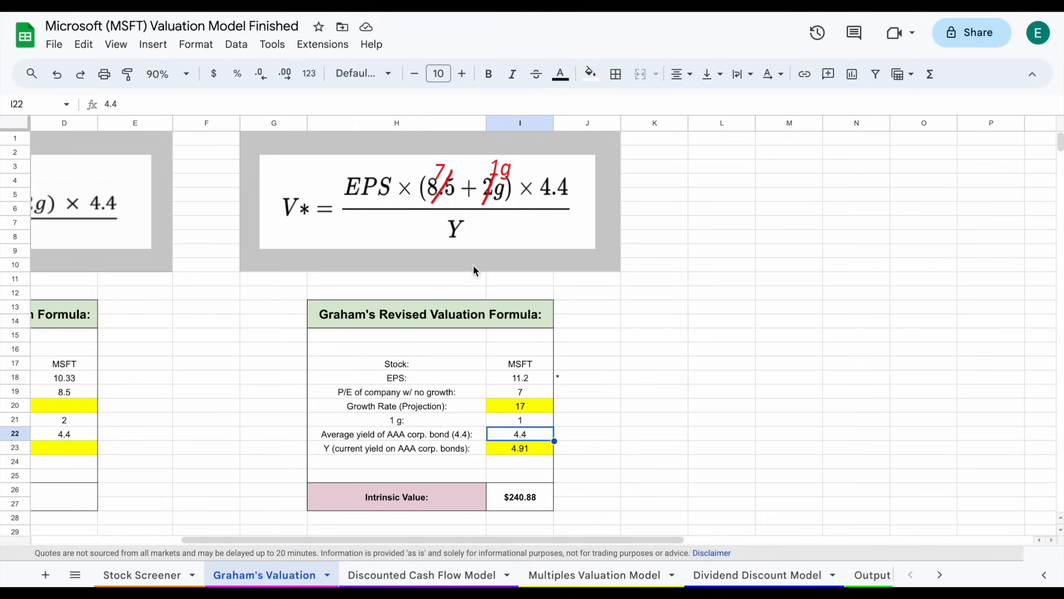
Clear the current AAA corporate bond yield, the projected growth rate and the EPS from Graham's revised valuation table.
click(452, 451)
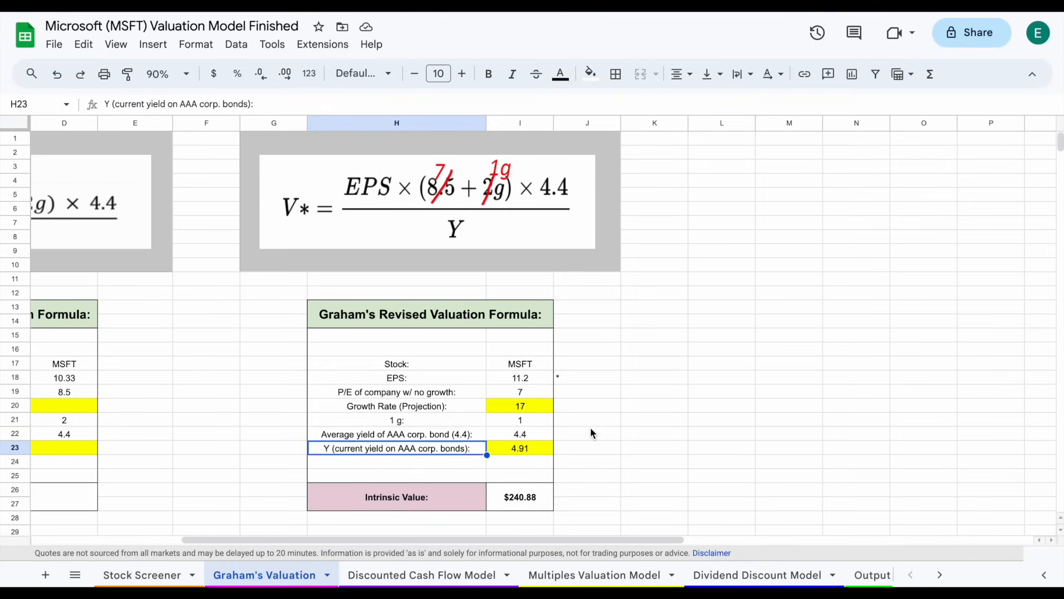
click(527, 502)
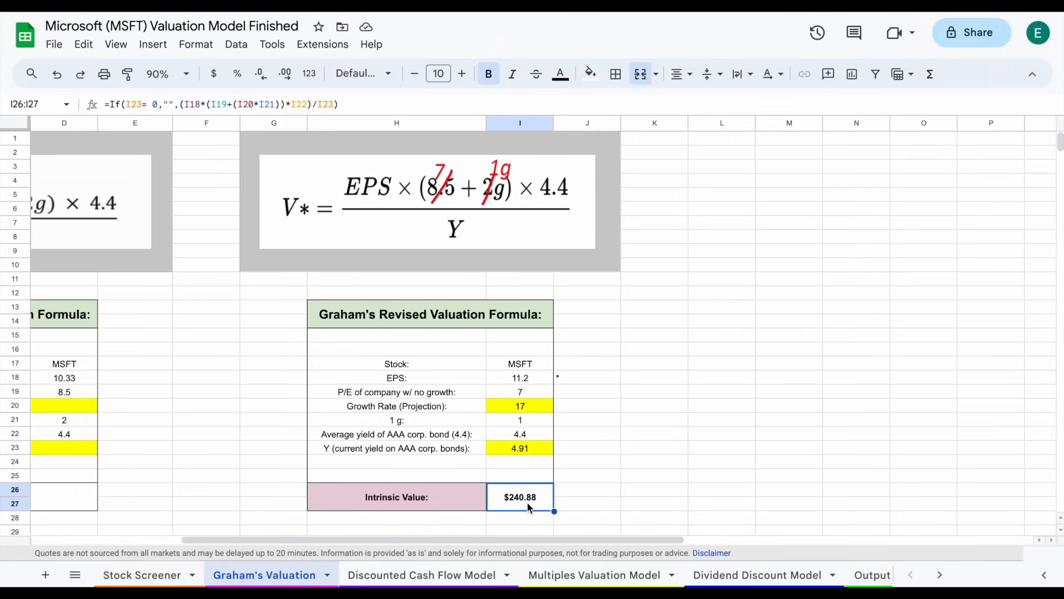
click(544, 447)
key(Delete)
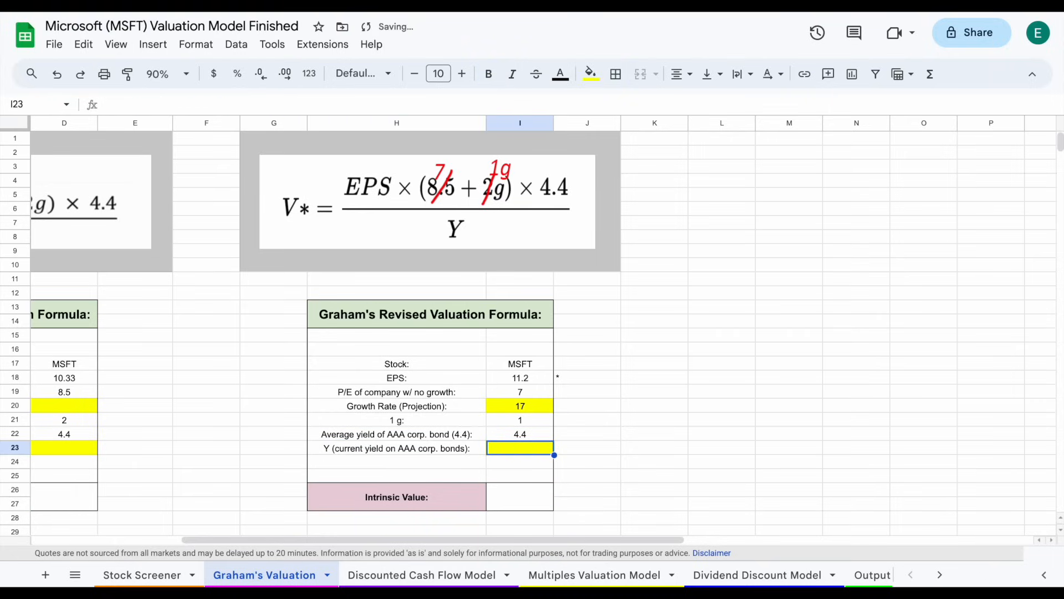
click(540, 407)
key(Delete)
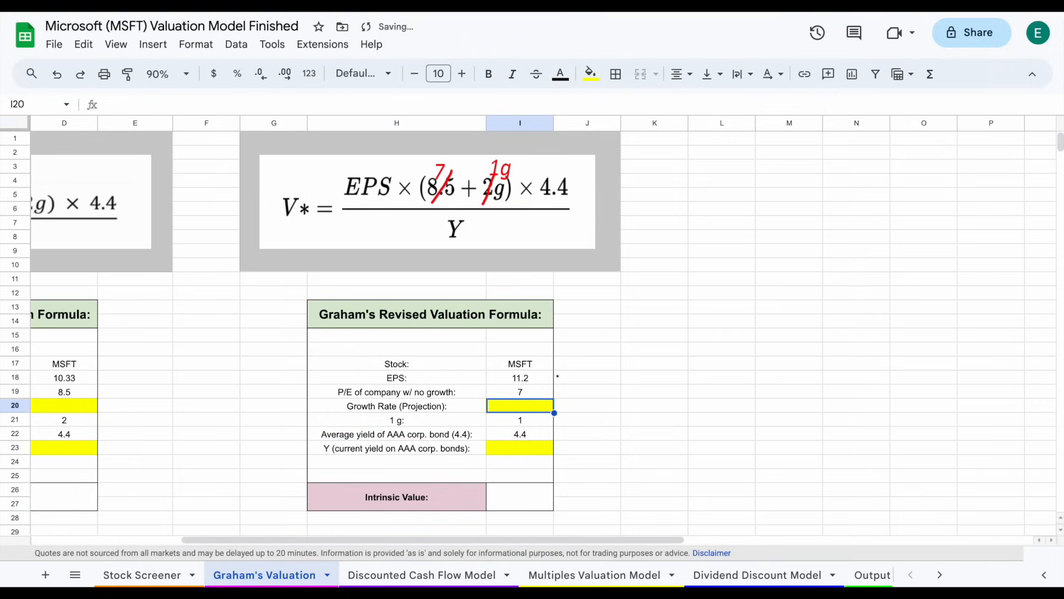
click(634, 395)
click(545, 377)
key(Delete)
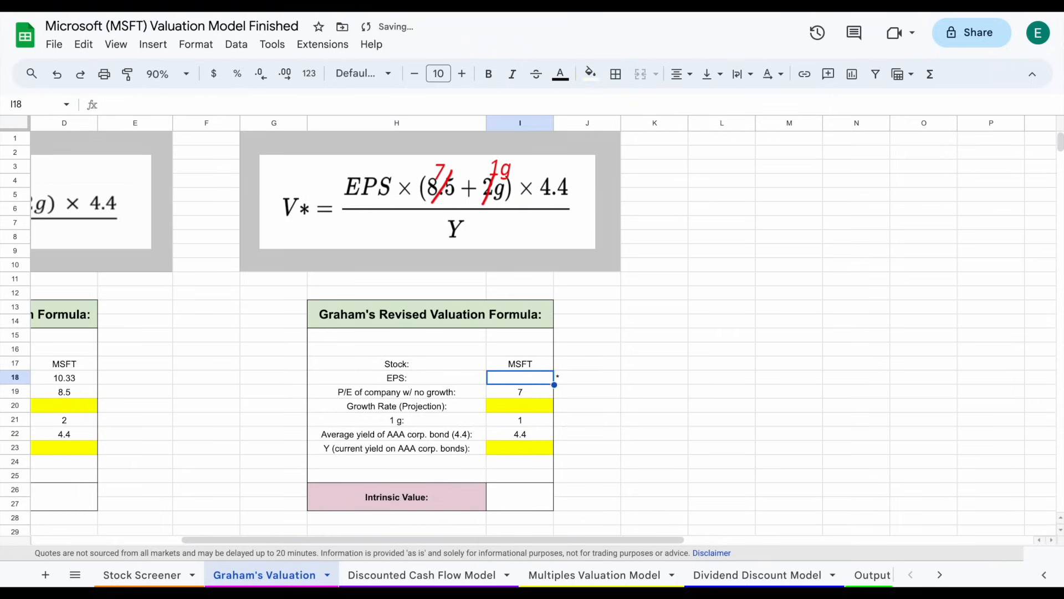
click(597, 393)
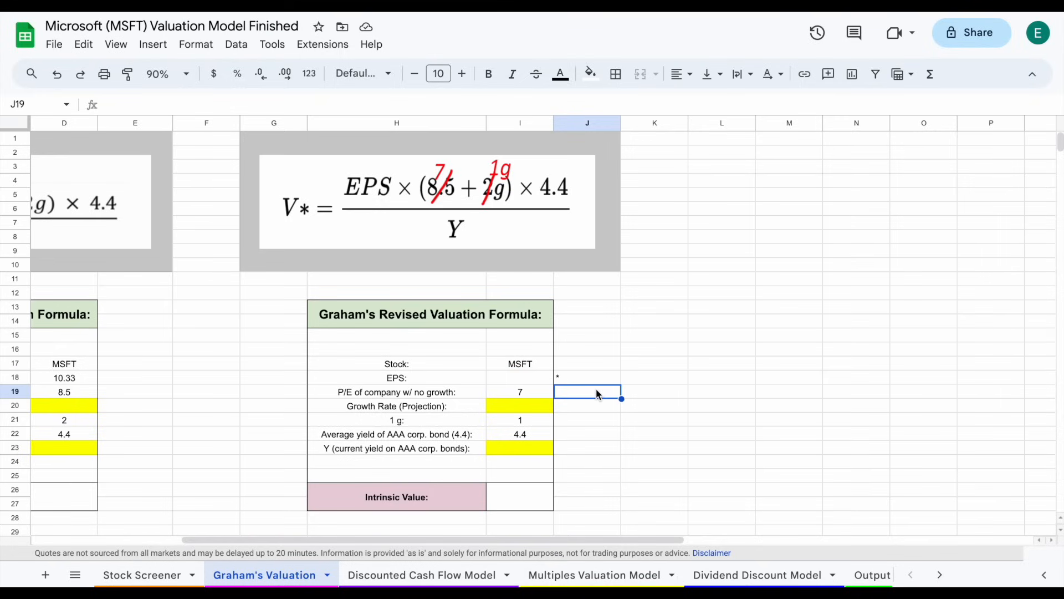
Look up Microsoft's forward EPS on its stock summary page to fill the empty EPS field.
click(483, 378)
click(520, 379)
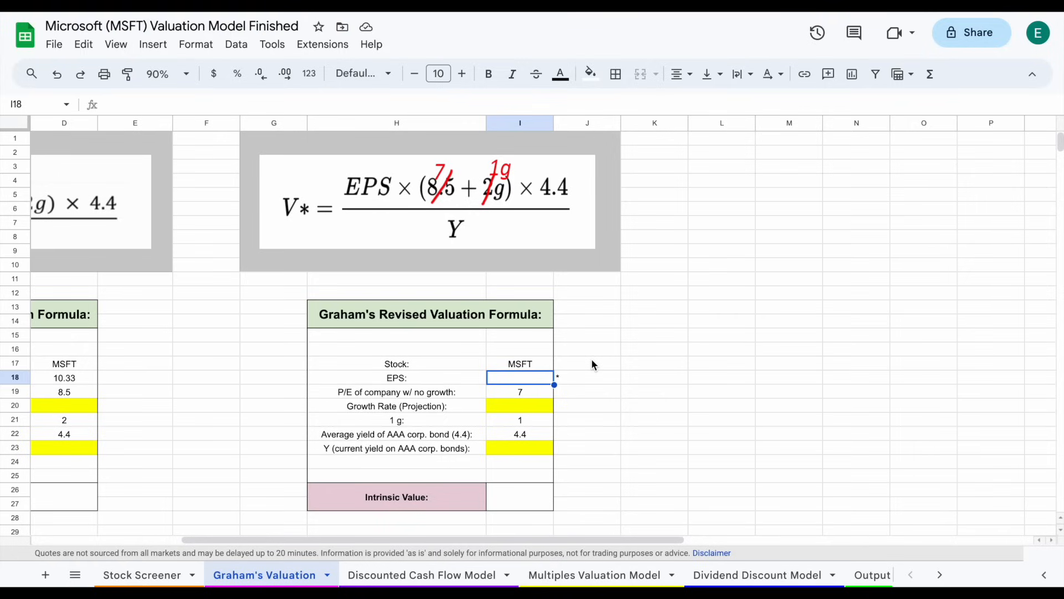
click(460, 378)
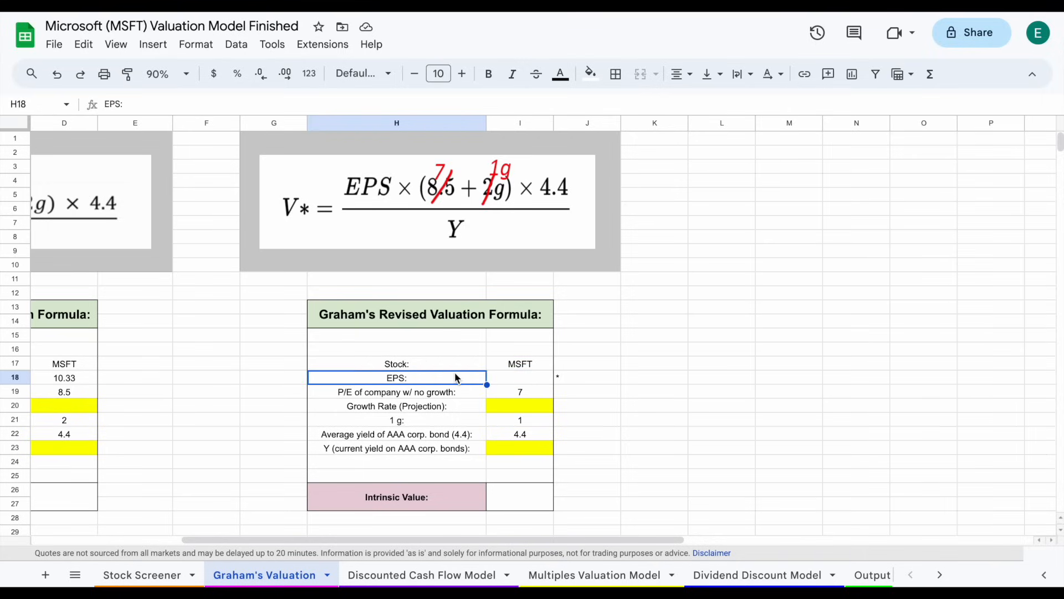
click(510, 377)
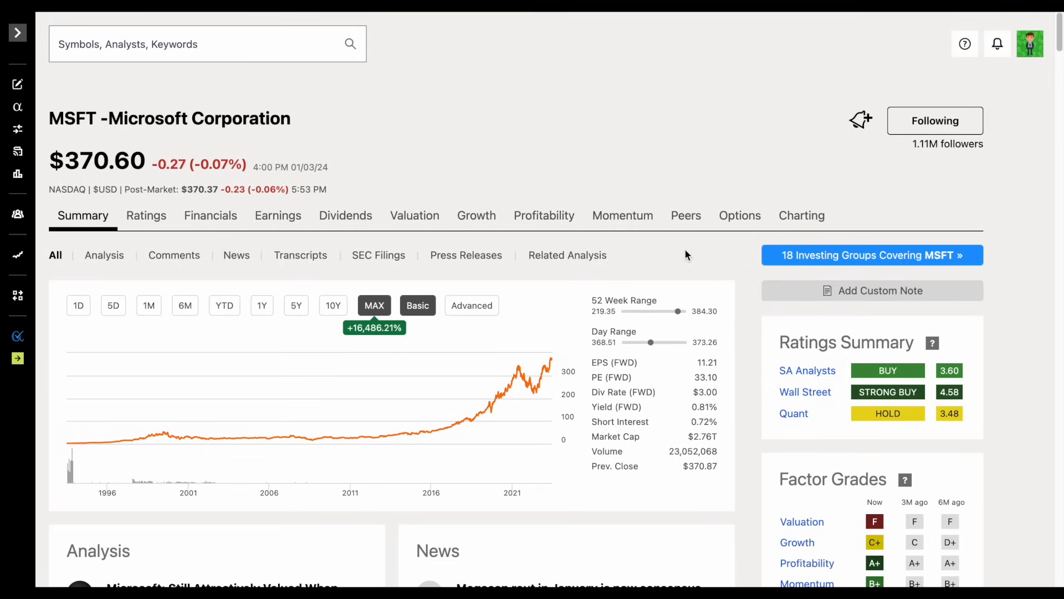
mouse_move(643, 371)
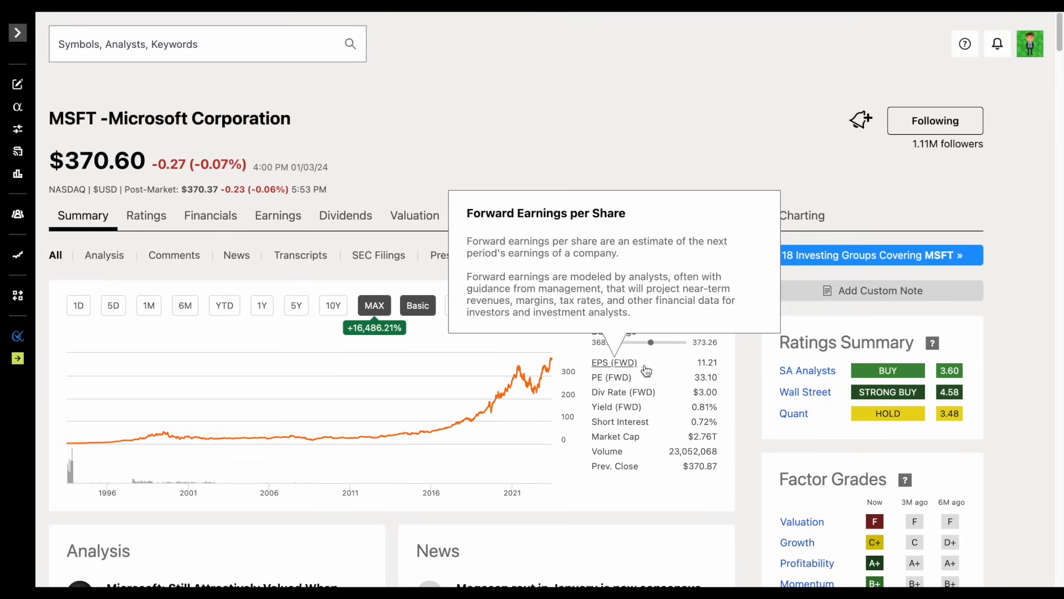
drag(693, 367, 727, 368)
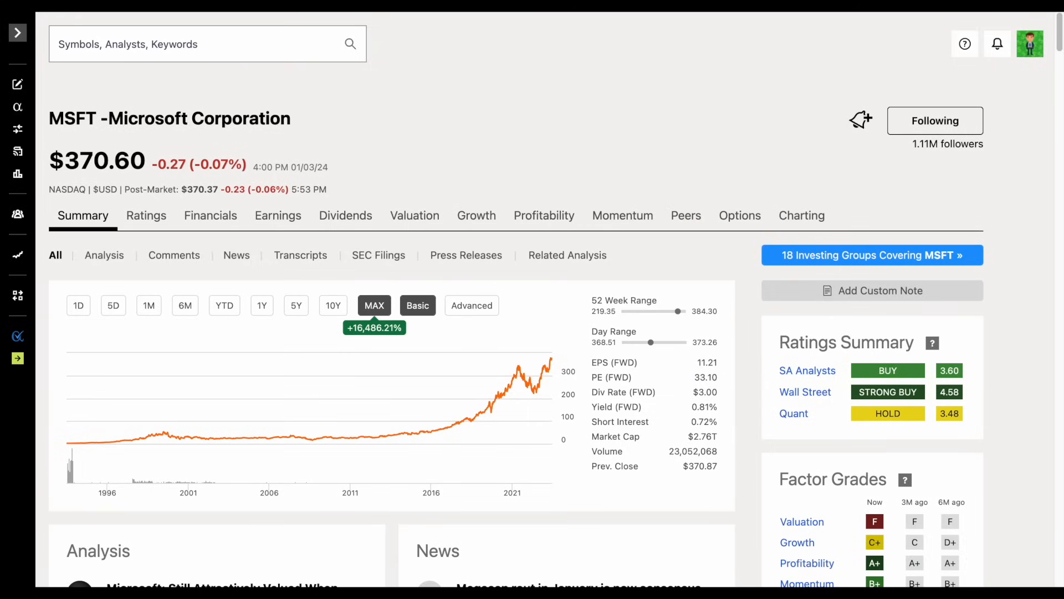
Return to the valuation workbook and enter 11.21 as the EPS in Graham's revised valuation table.
click(299, 5)
text(11.21)
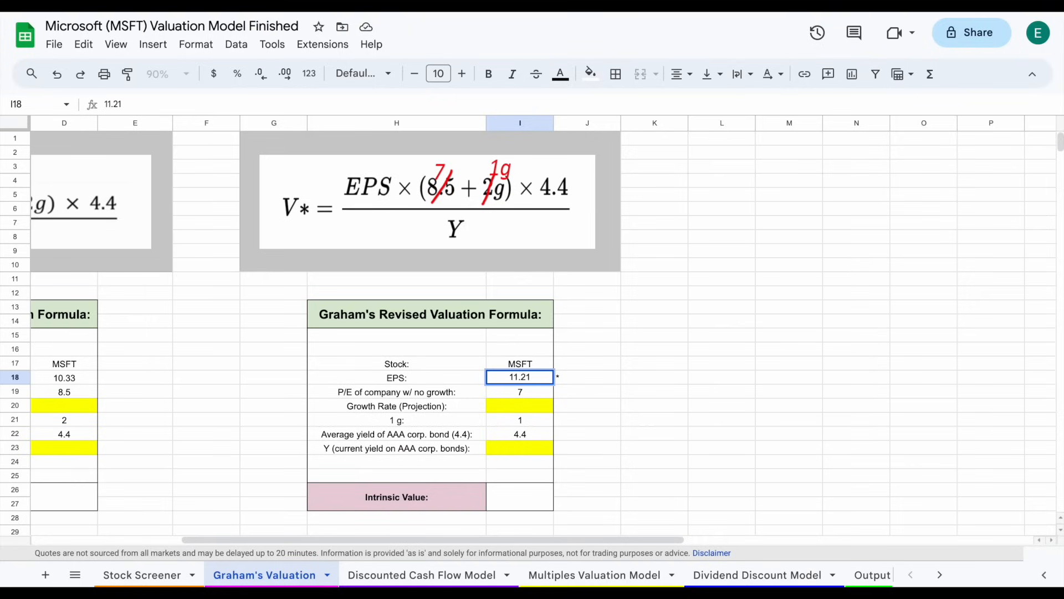
key(Return)
click(647, 351)
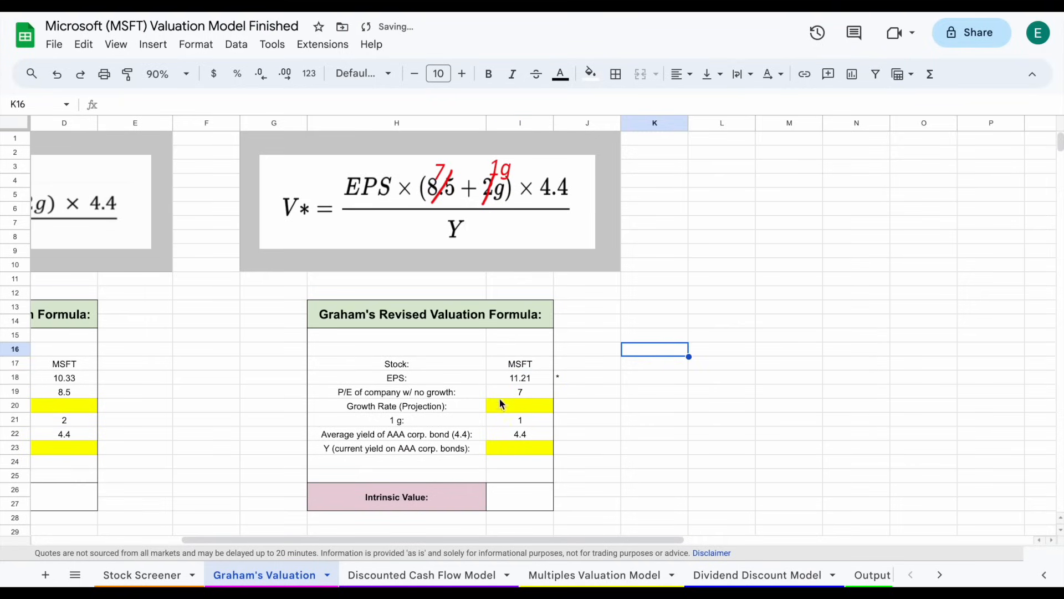
Review the no-growth P/E and enter 17 as the projected growth rate in Graham's revised valuation table.
click(457, 392)
click(528, 392)
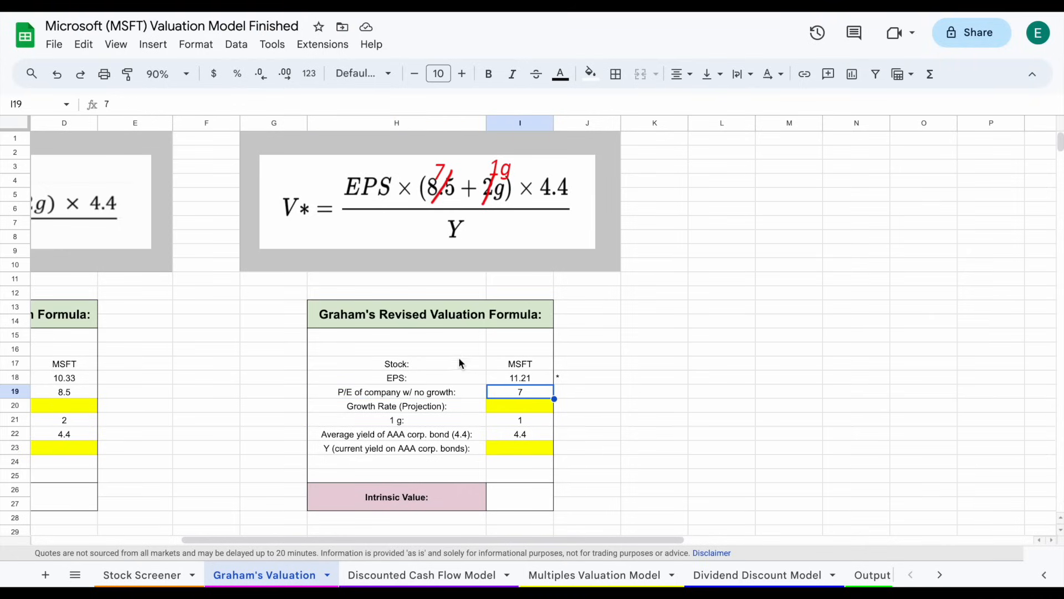
click(452, 408)
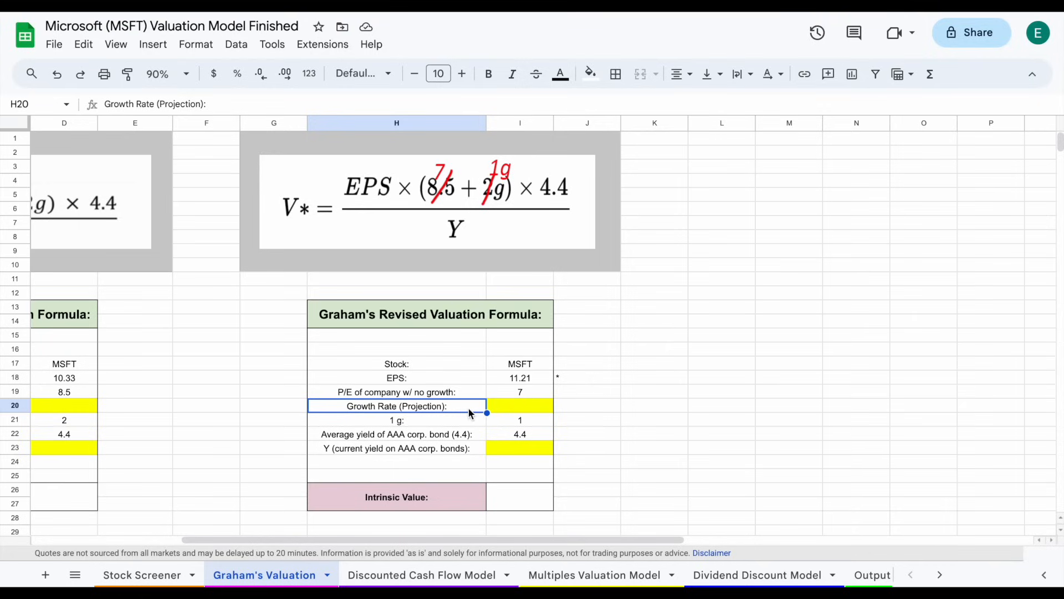
click(521, 408)
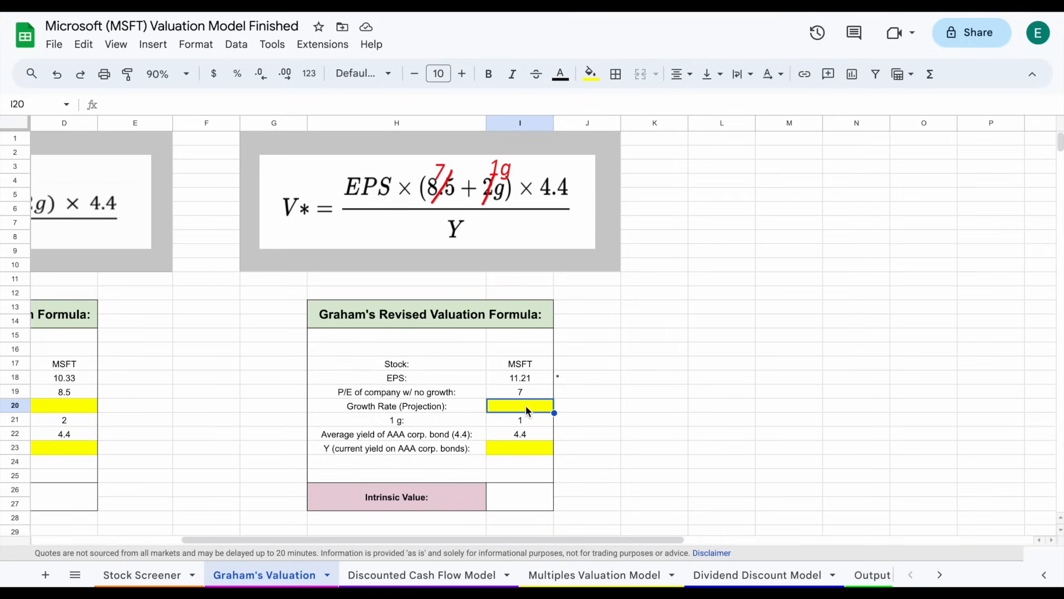
text(17)
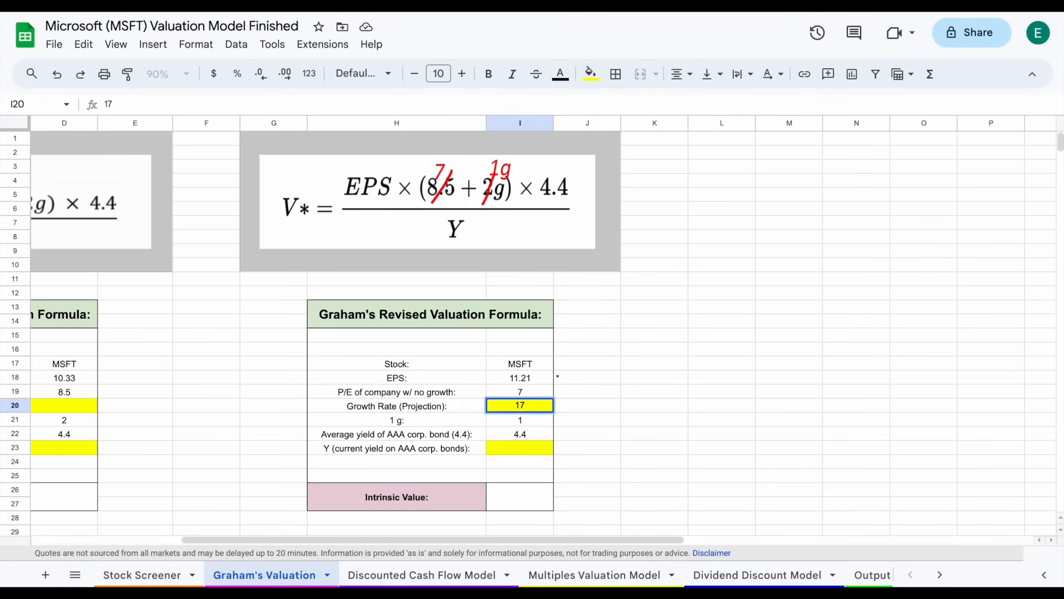
key(Return)
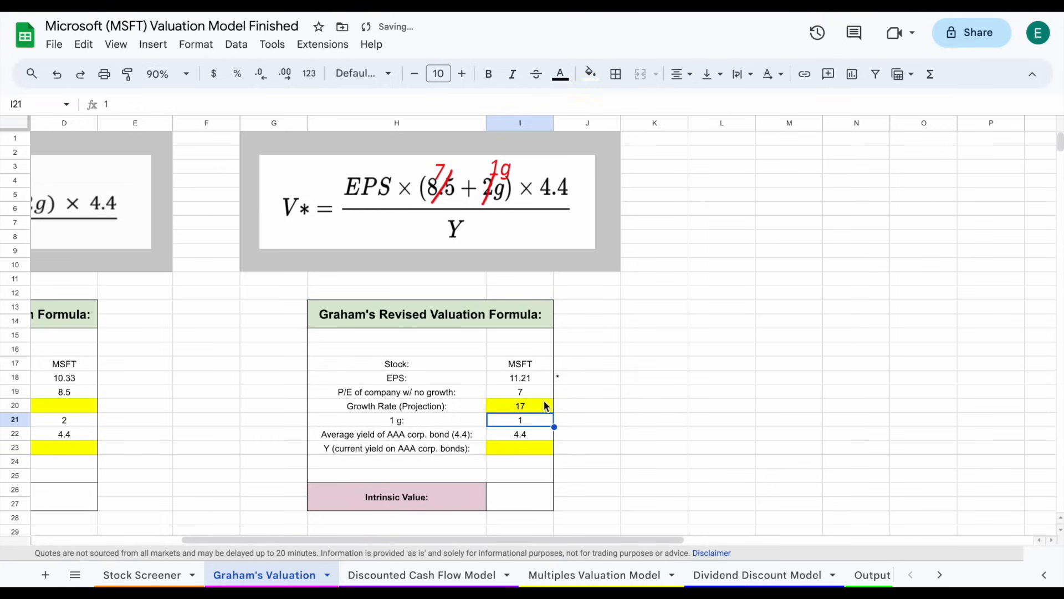
Enter 4.52 as the current AAA corporate bond yield in the revised valuation table and check the intrinsic value.
click(445, 438)
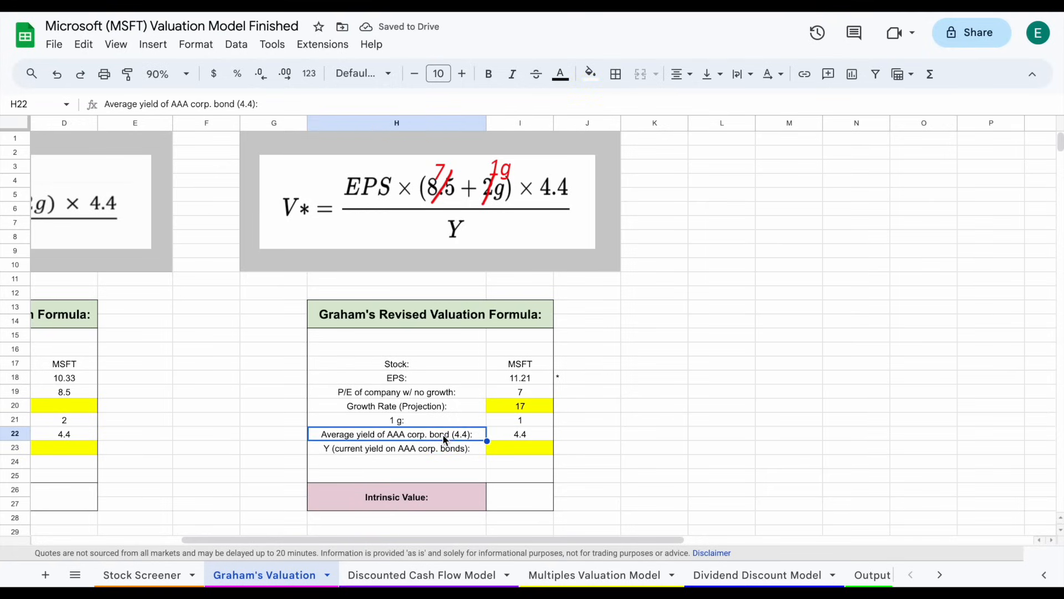
click(530, 433)
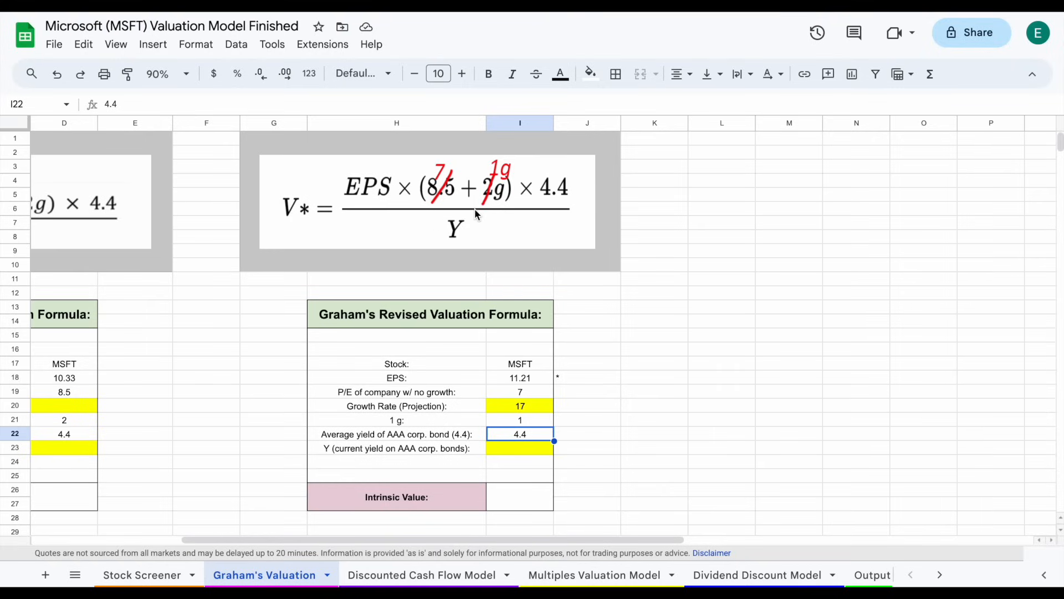
click(468, 450)
key(Tab)
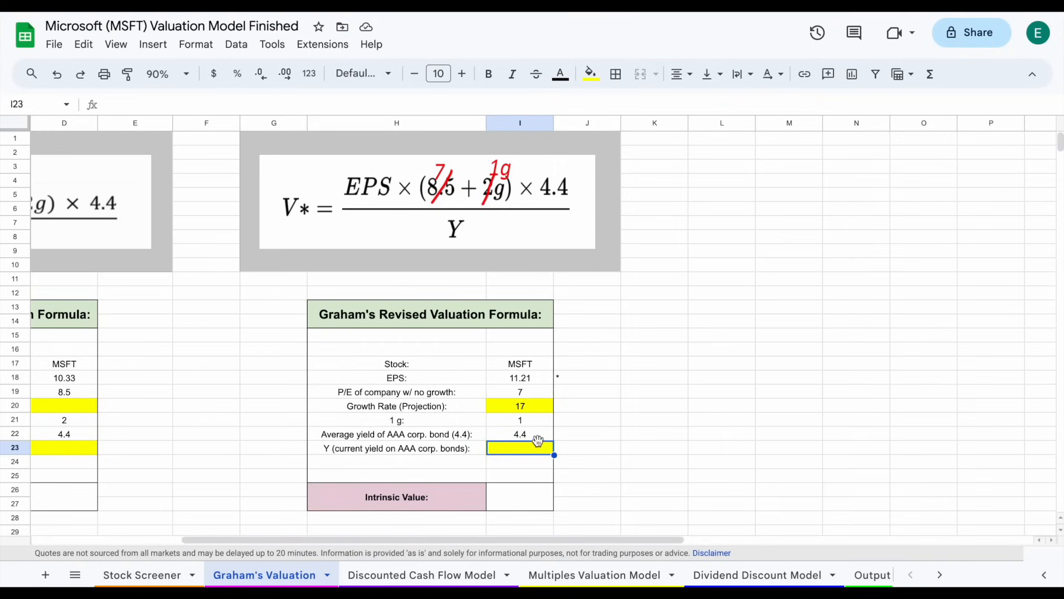
text(4)
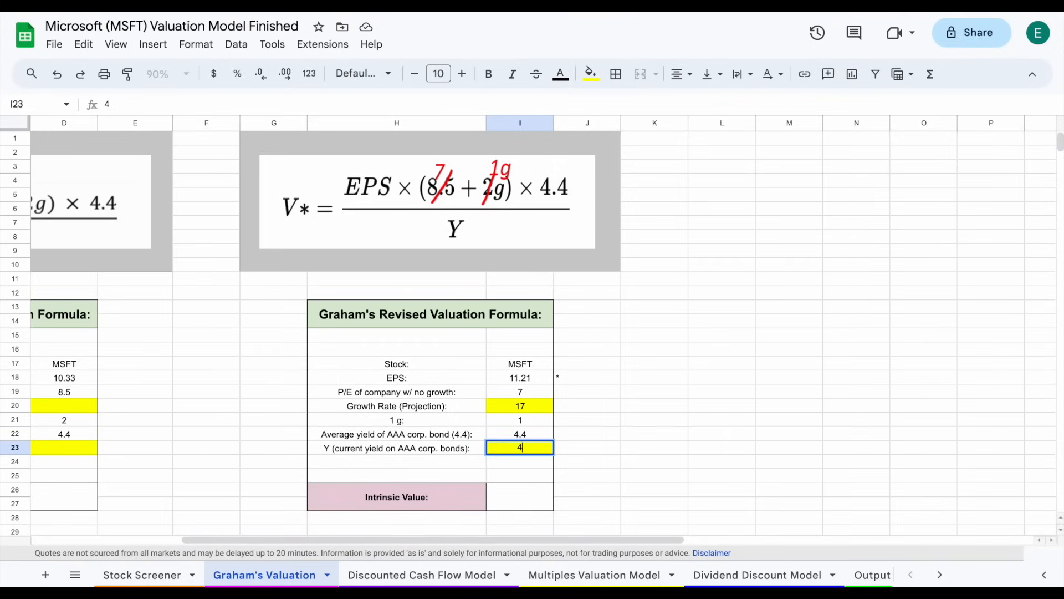
text(.52)
key(Return)
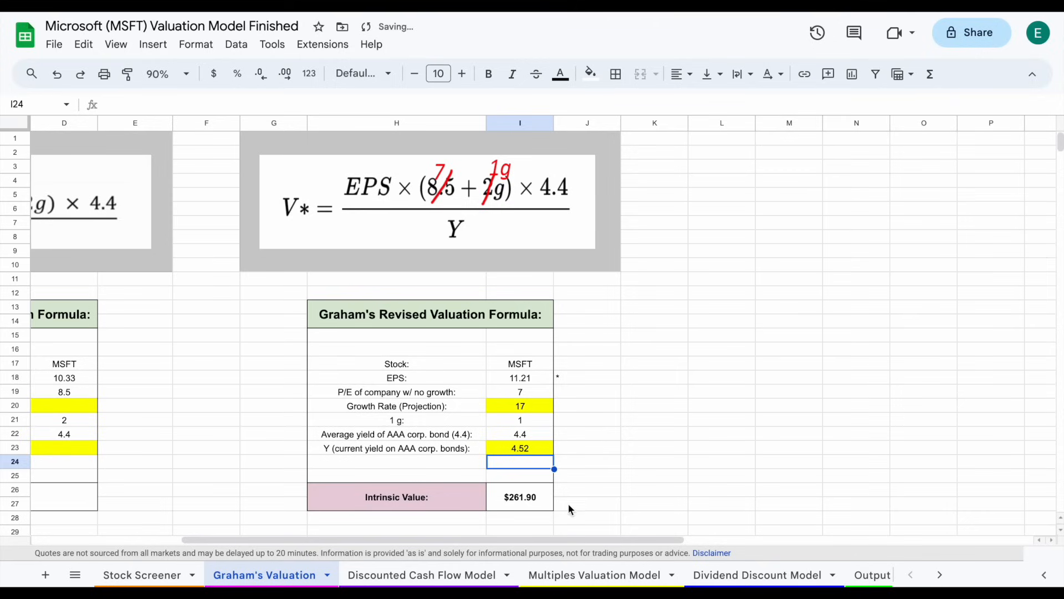
click(544, 497)
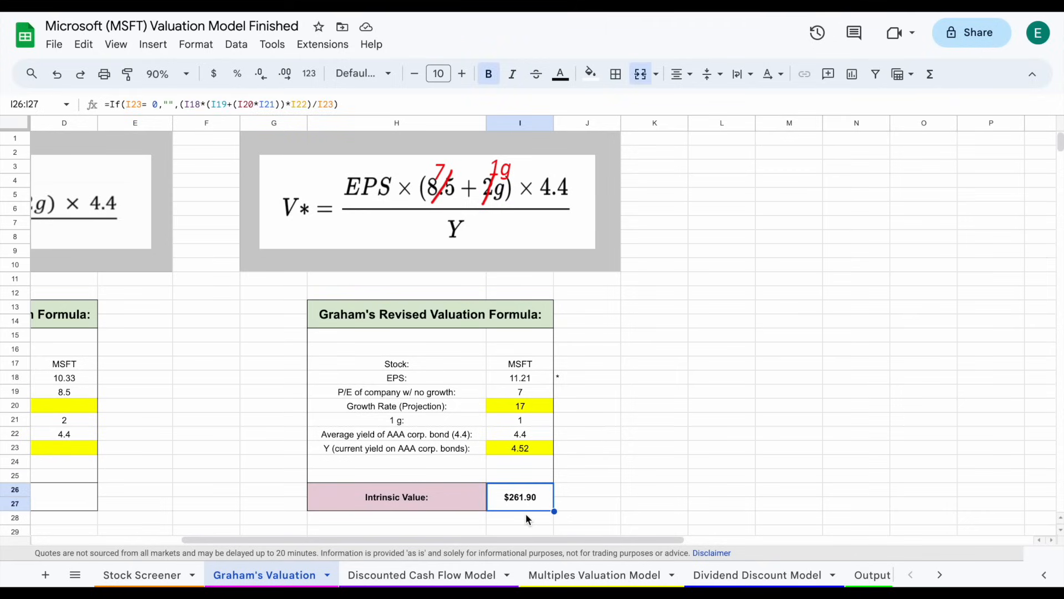
Try a current AAA corporate bond yield of 3.5 and check its effect on the intrinsic value.
click(467, 453)
click(540, 454)
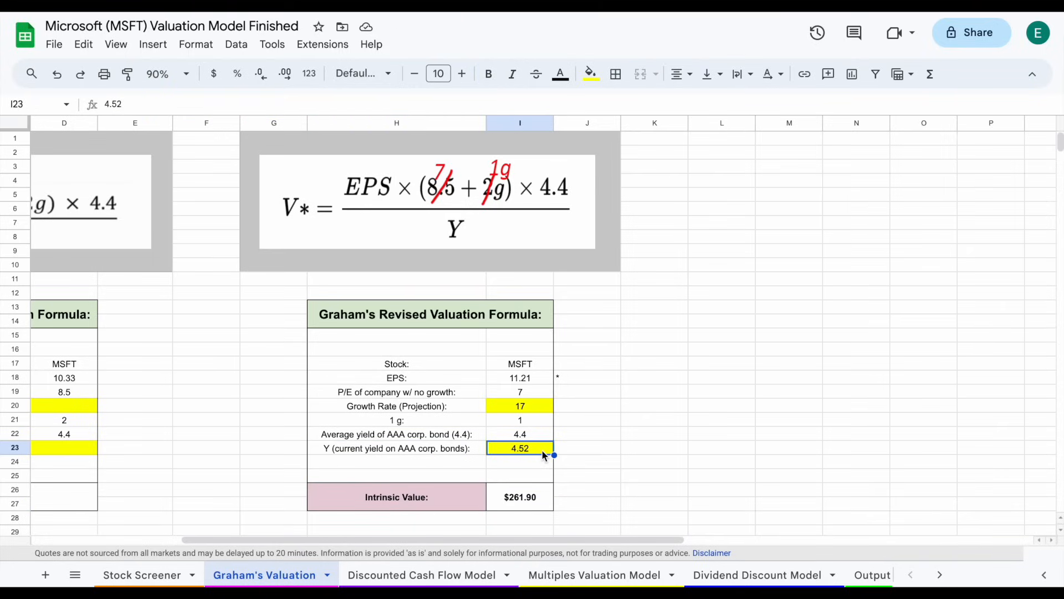
text(3)
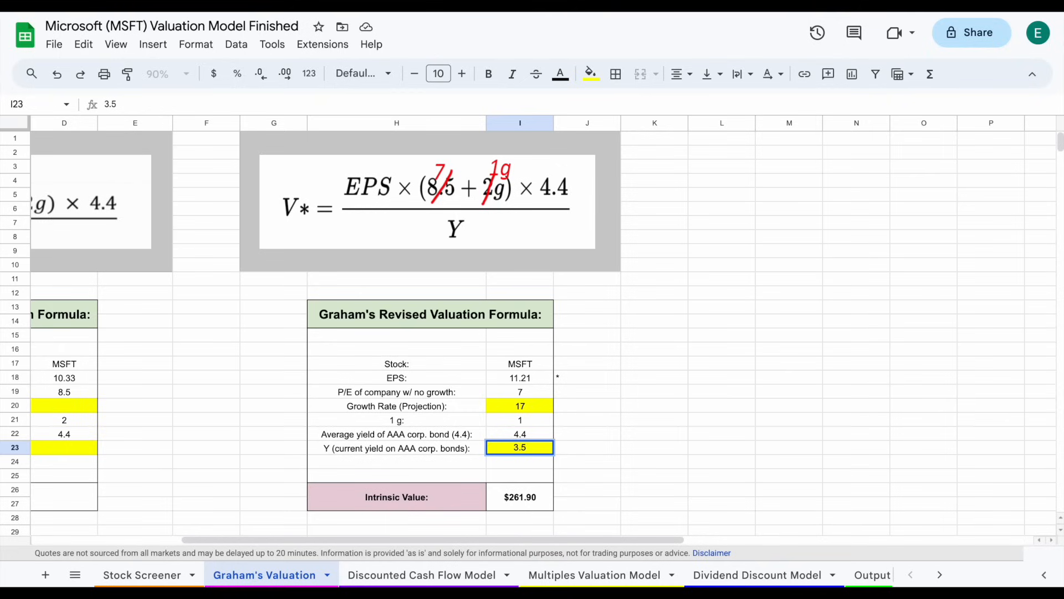
key(Return)
drag(482, 506, 534, 504)
click(533, 504)
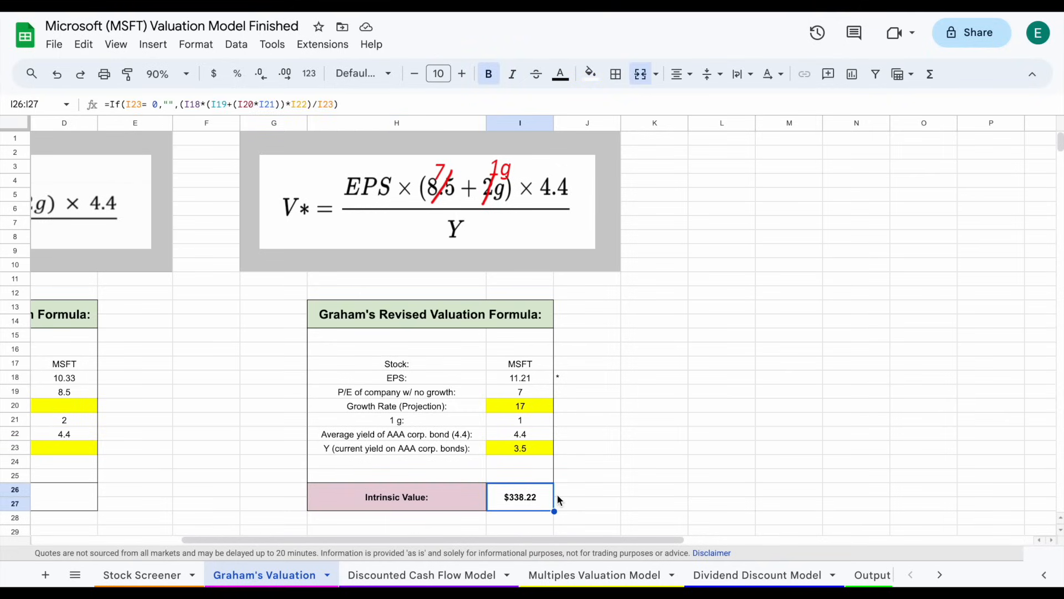
Set the current AAA corporate bond yield back to 4.52 and review the revised formula's inputs.
click(470, 450)
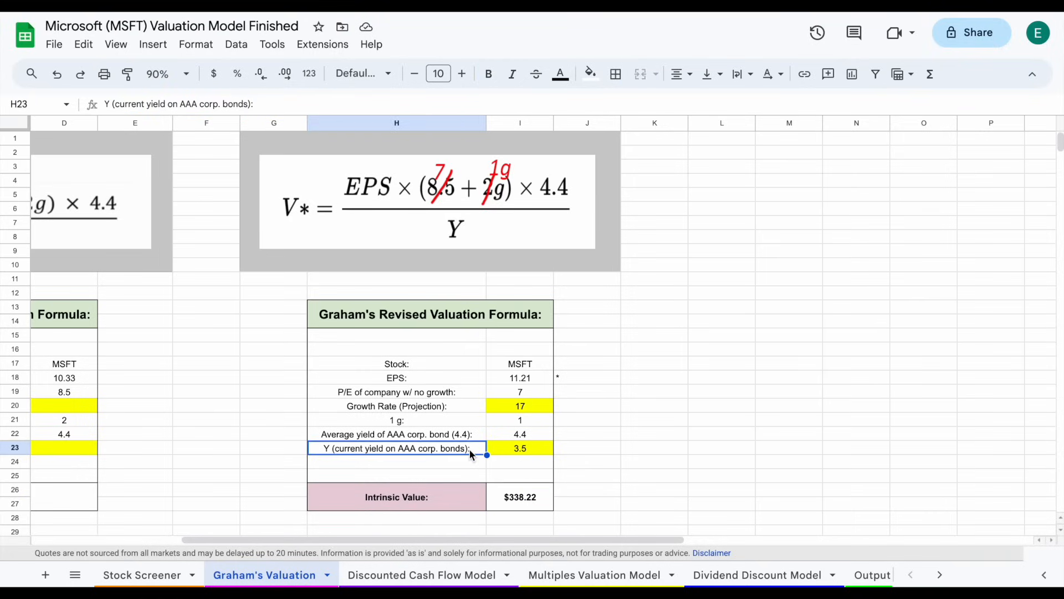
click(542, 451)
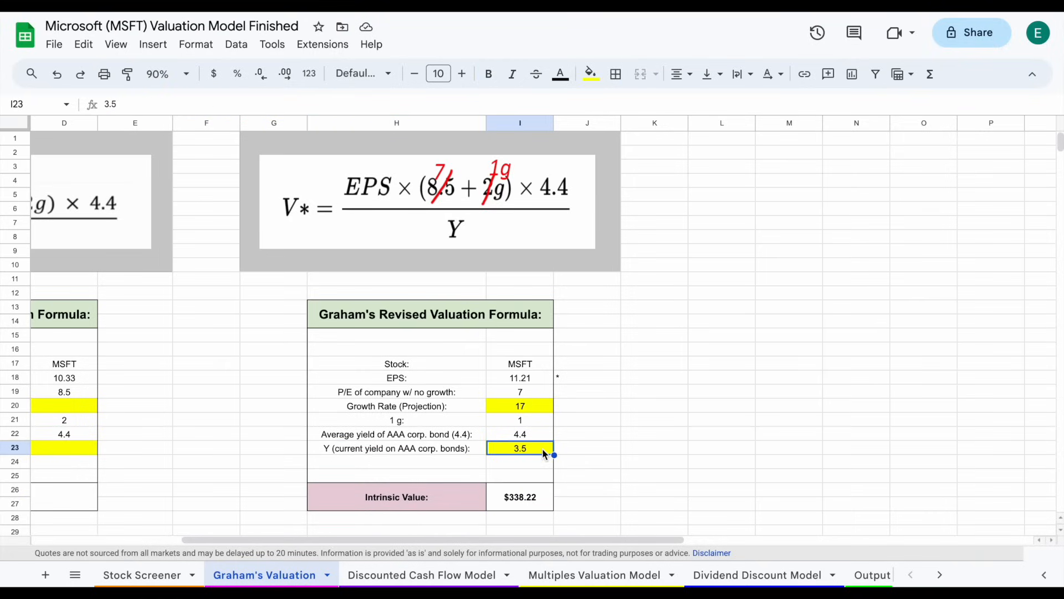
text(4.52)
key(Left)
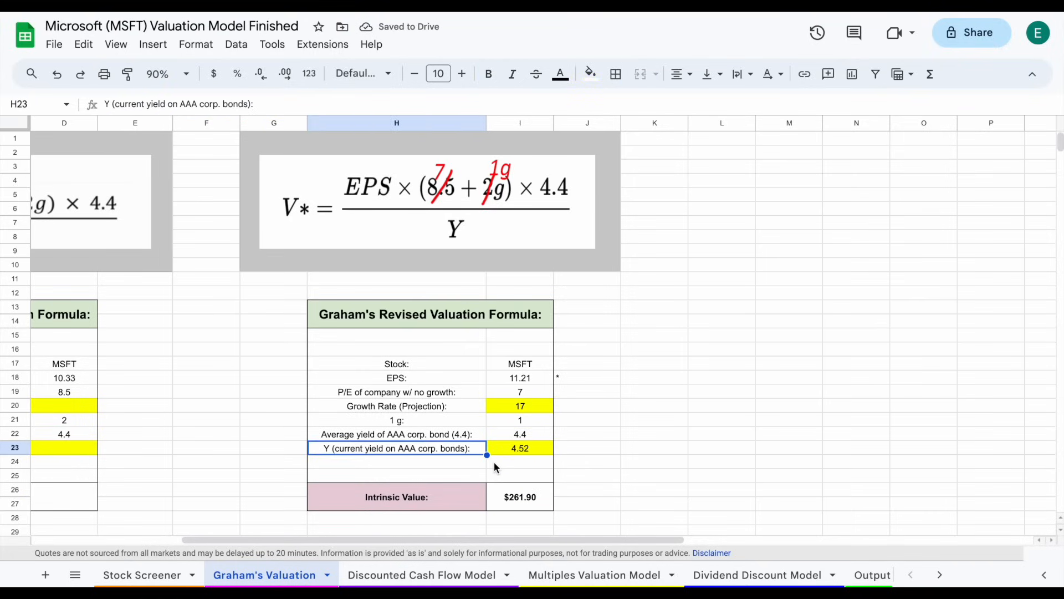
drag(358, 339, 543, 471)
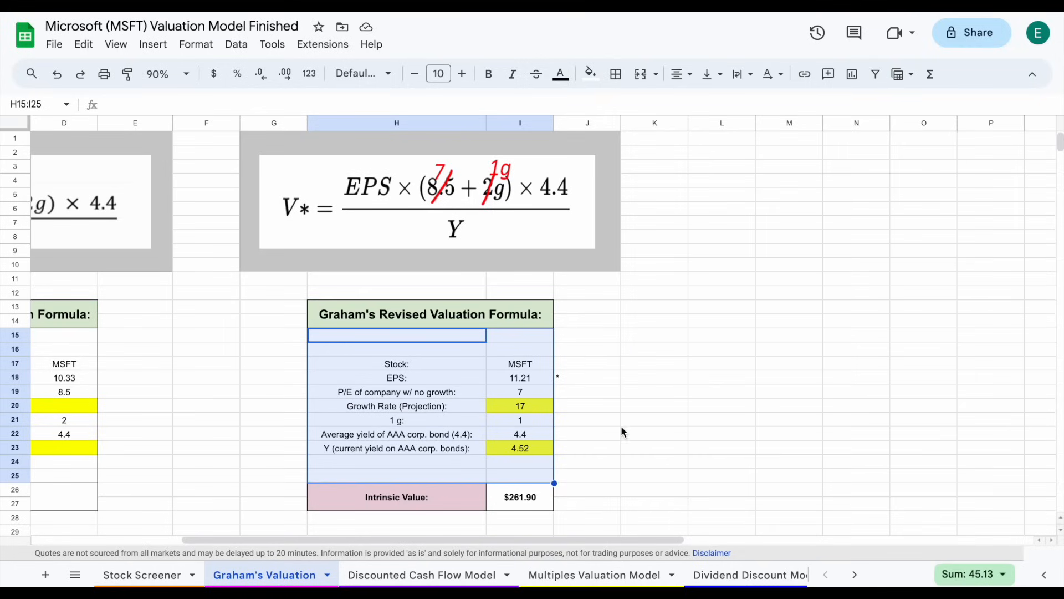
click(641, 408)
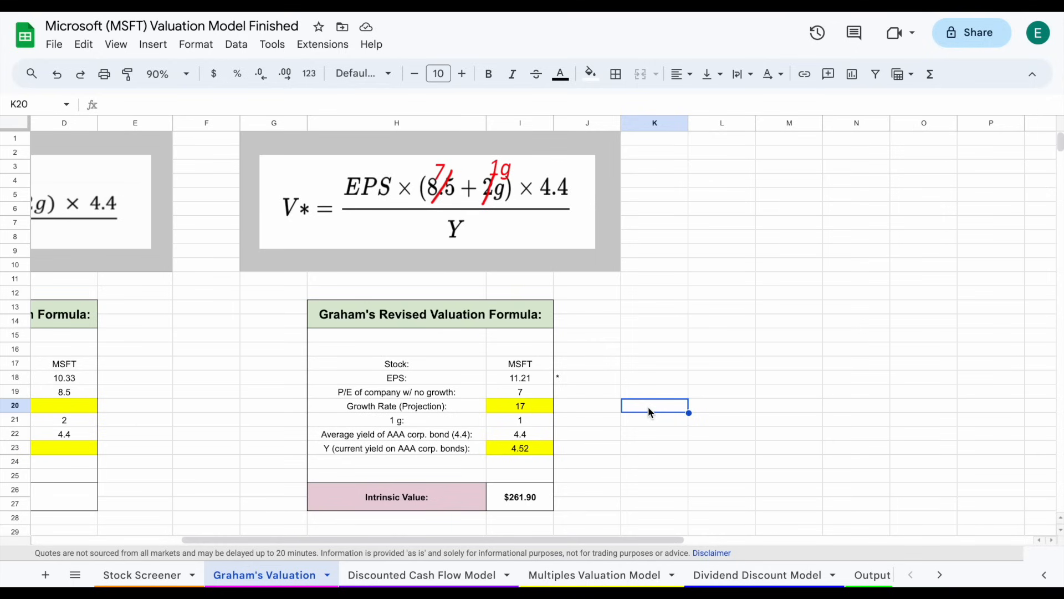
Open the Discounted Cash Flow Model sheet and examine the future free cash flows and the growth rate.
click(420, 571)
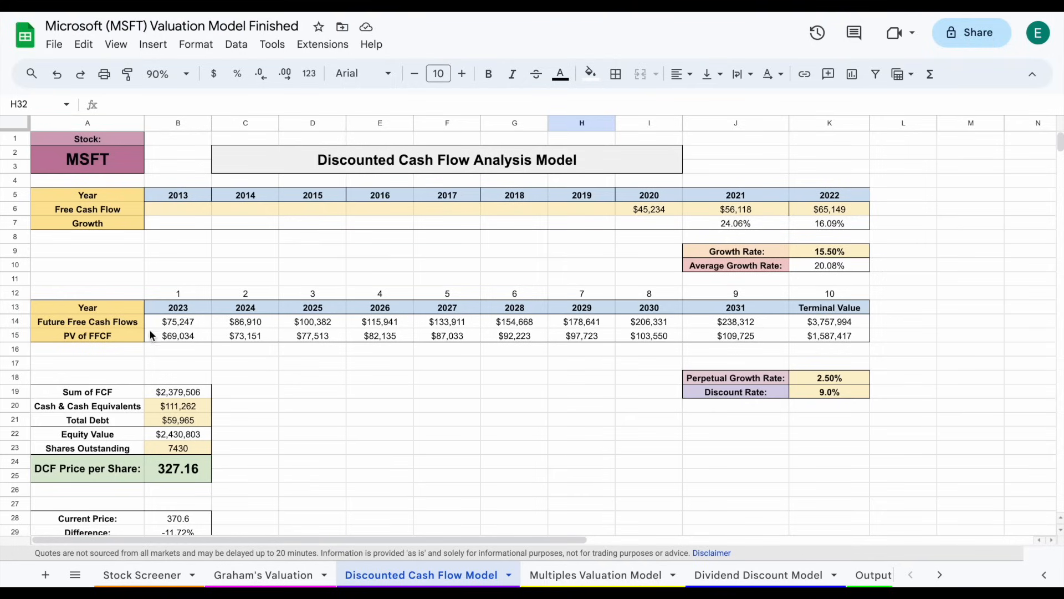
click(134, 323)
click(451, 447)
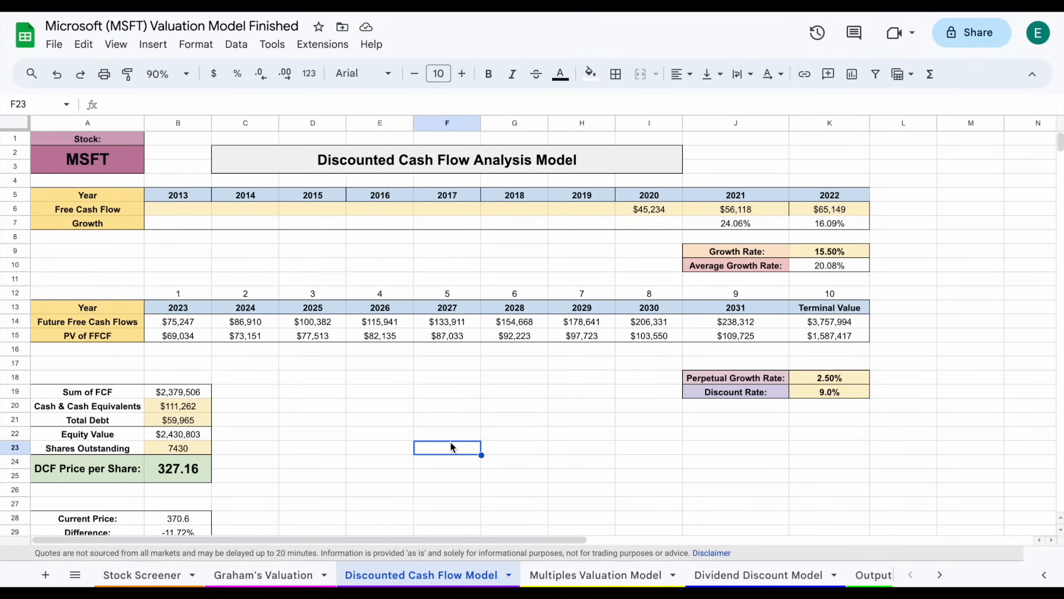
drag(750, 255, 795, 248)
click(795, 247)
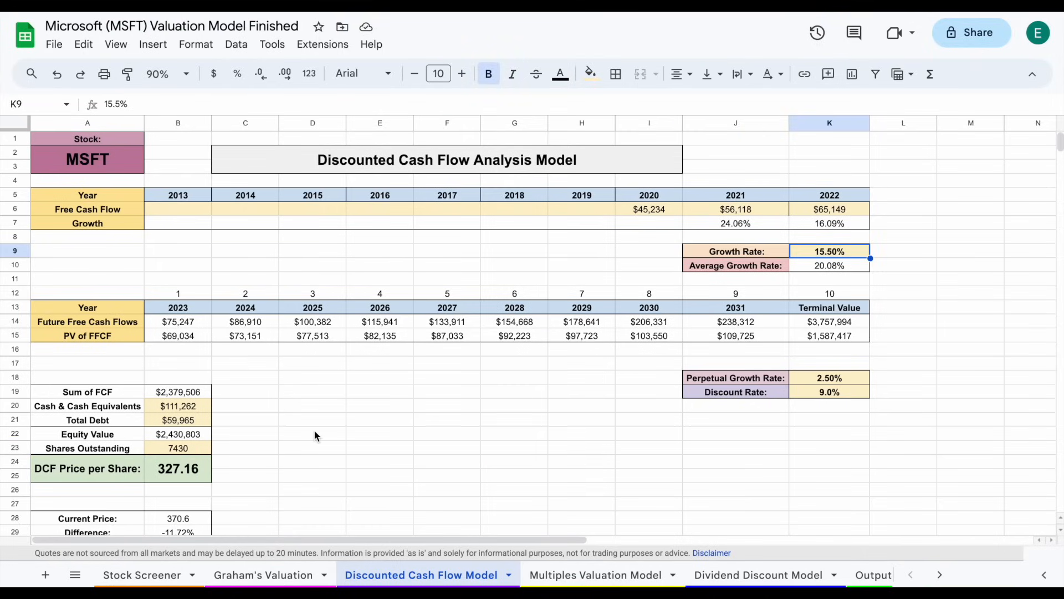
Review the Total Debt and Cash & Cash Equivalents inputs in the discounted cash flow model.
drag(123, 417, 168, 418)
click(166, 417)
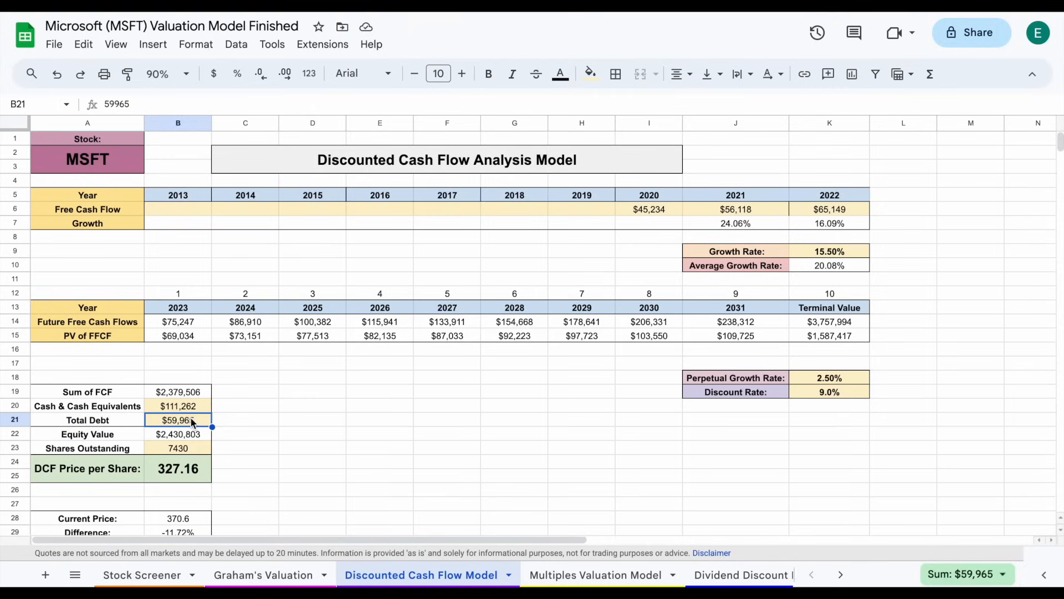
drag(123, 411, 196, 409)
click(197, 408)
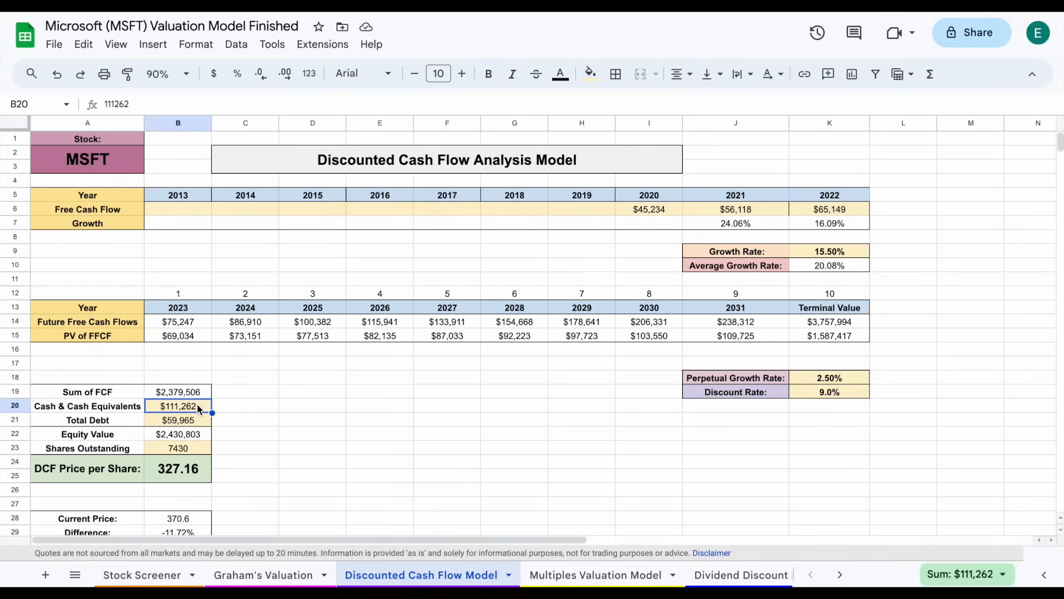
click(390, 433)
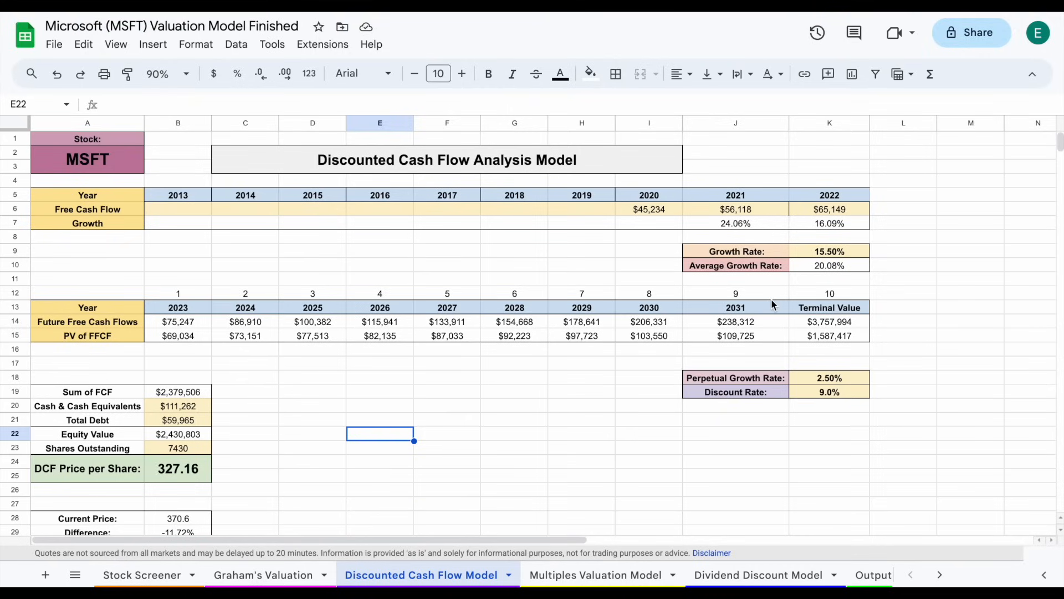
Clear the growth rate, perpetual growth rate, discount rate and the 2020 to 2022 free cash flows.
click(851, 250)
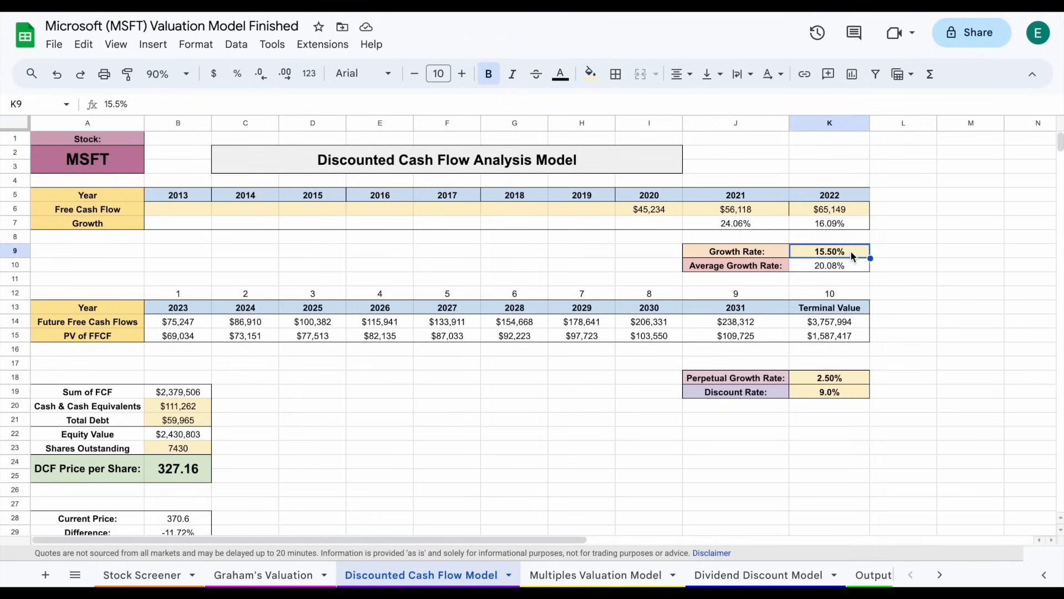
key(Delete)
click(851, 380)
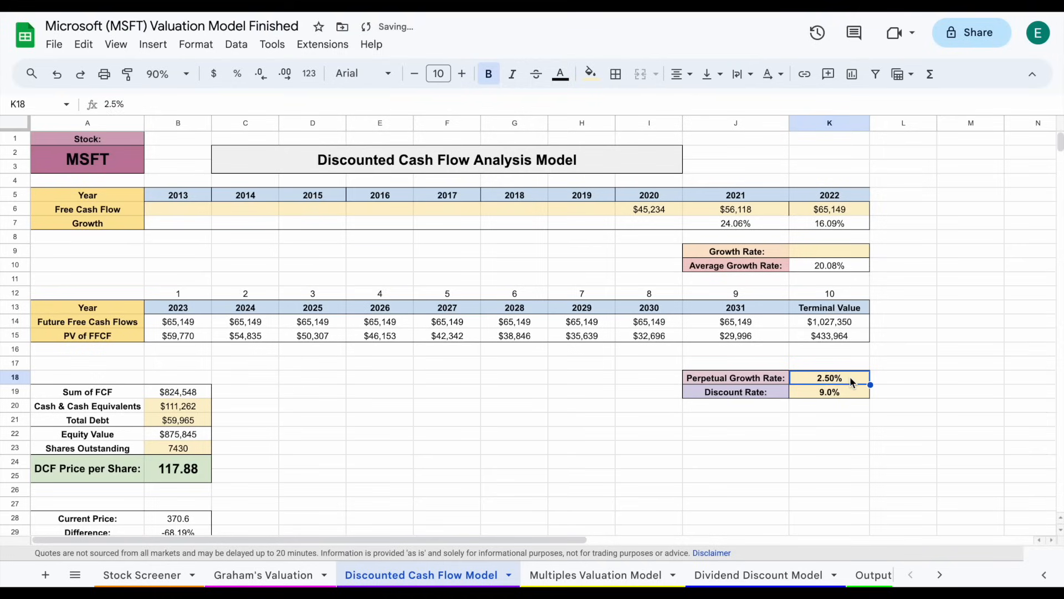
key(Delete)
click(848, 392)
key(Delete)
drag(664, 216, 793, 207)
key(Delete)
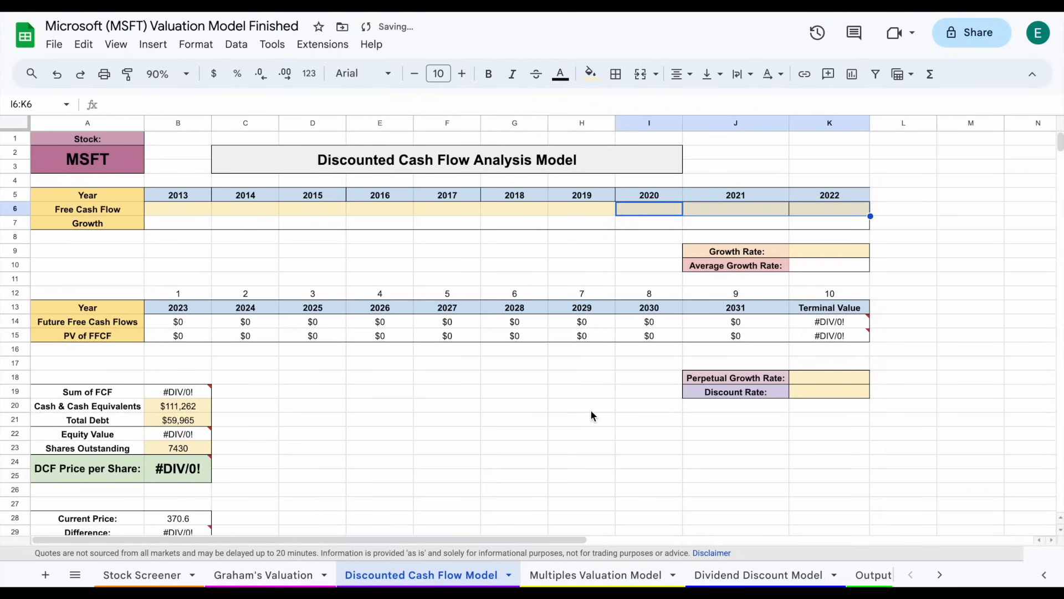
Clear the Cash & Cash Equivalents, Total Debt and Shares Outstanding inputs.
click(551, 431)
drag(178, 407, 180, 421)
key(Delete)
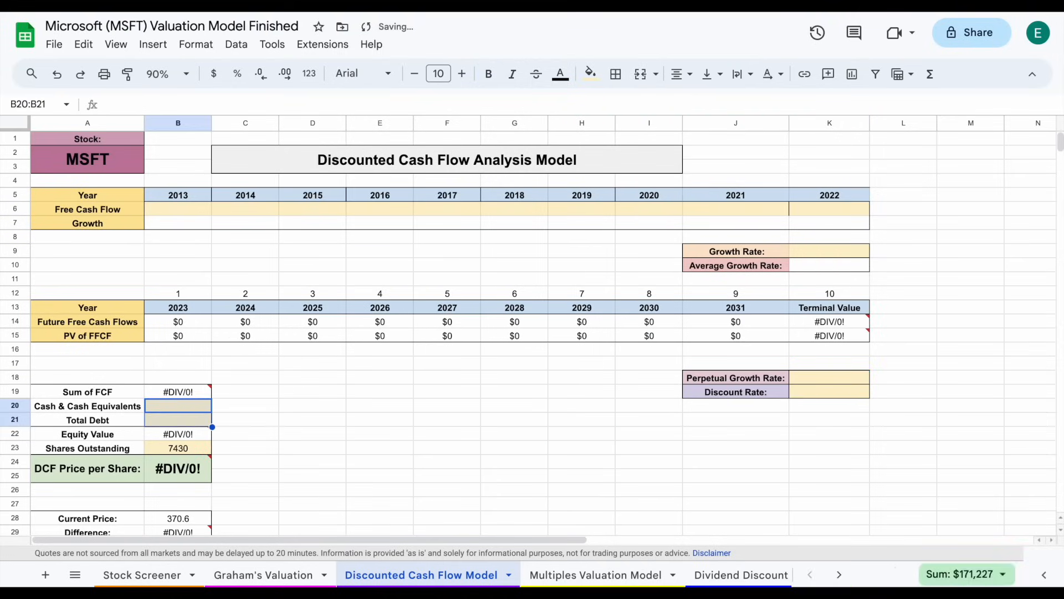
click(181, 451)
key(Delete)
click(380, 420)
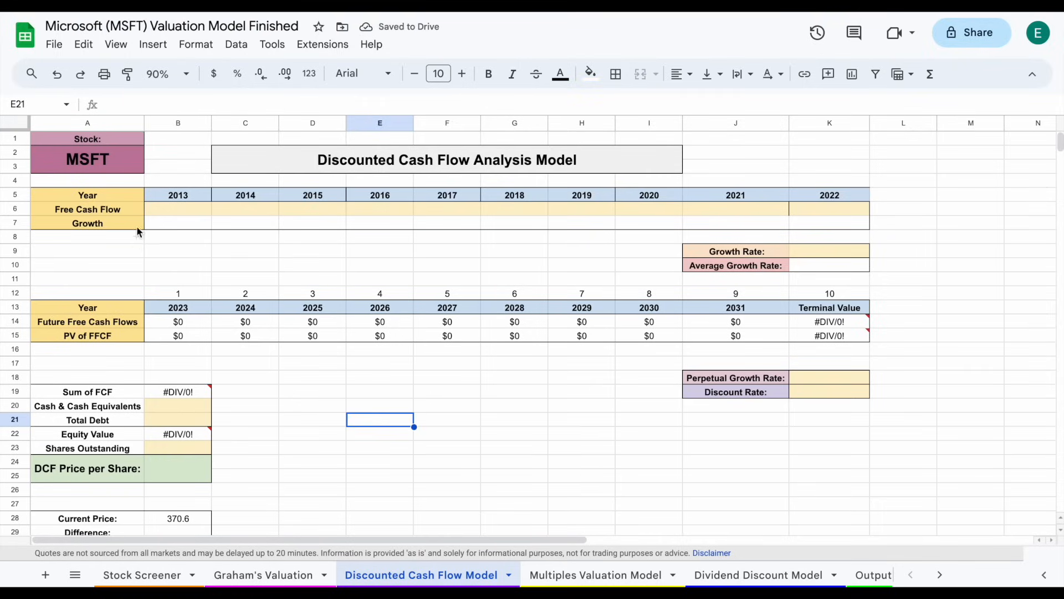
Examine the historical free cash flow table, including its growth formulas and its free cash flow input row.
drag(110, 191, 823, 225)
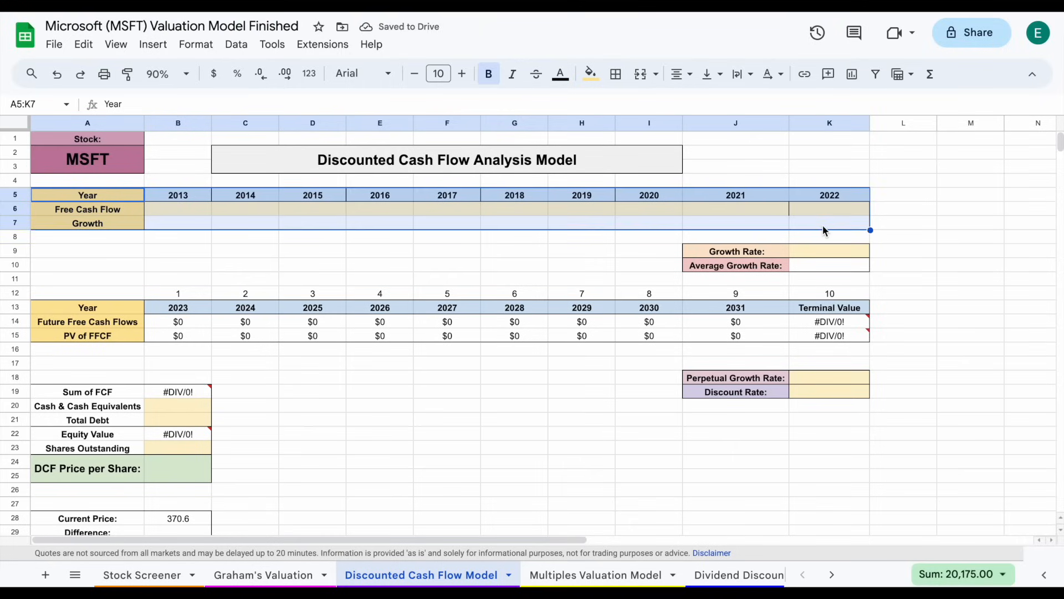
click(474, 269)
drag(334, 223, 814, 227)
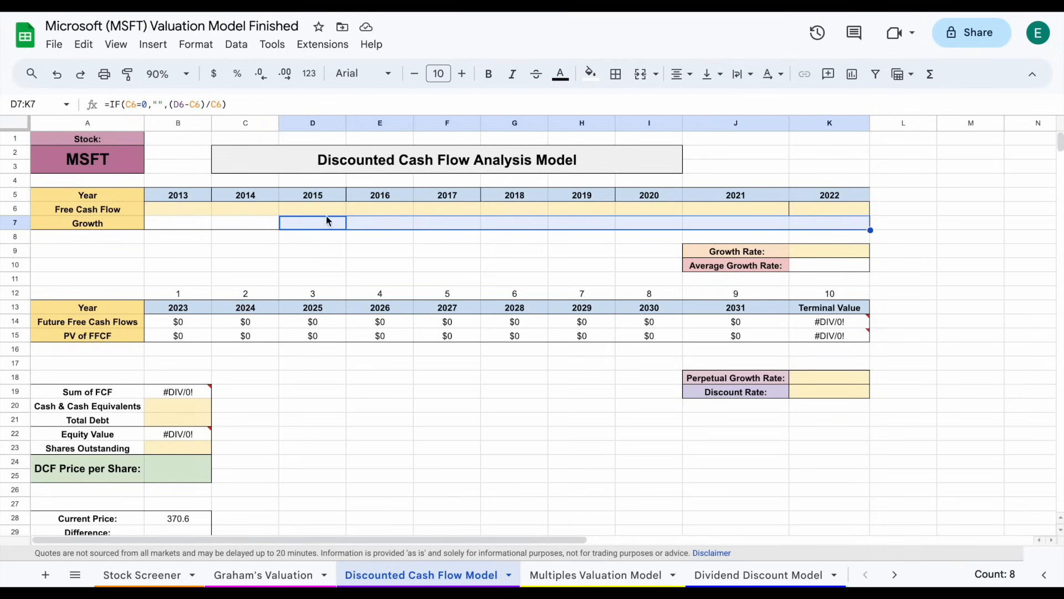
drag(321, 210, 860, 209)
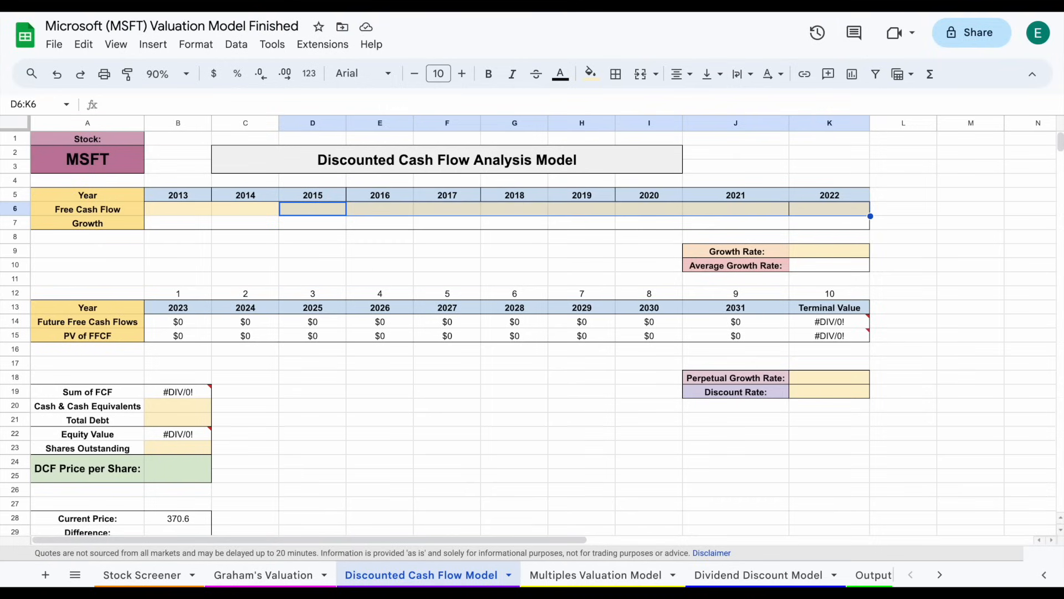
Switch to the Macrotrends Microsoft free cash flow page, dismiss the overlay ad and find the annual free cash flow table.
click(469, 5)
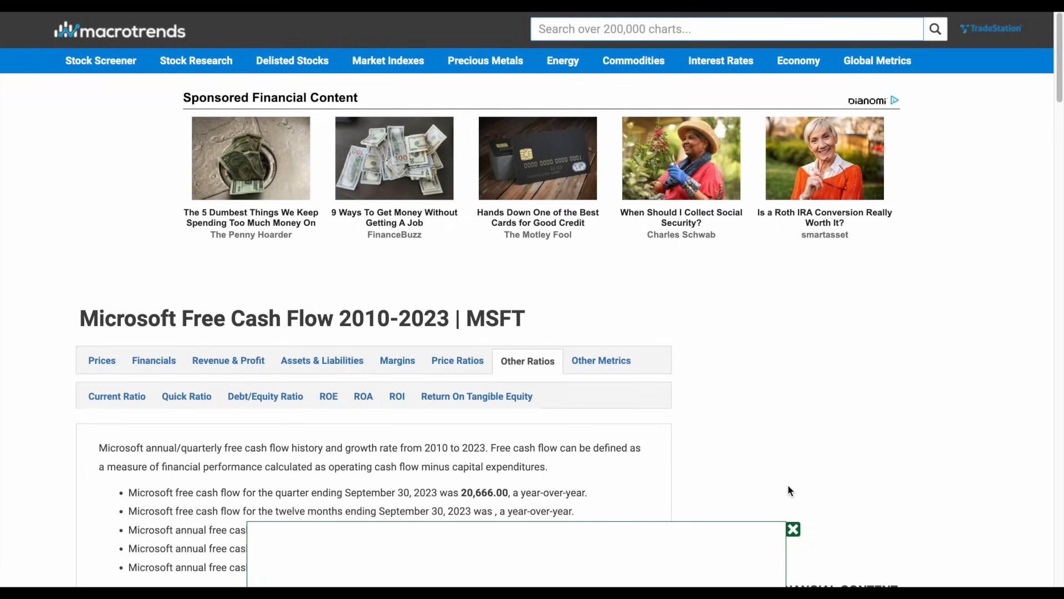
click(793, 529)
scroll(510, 360, down, 10)
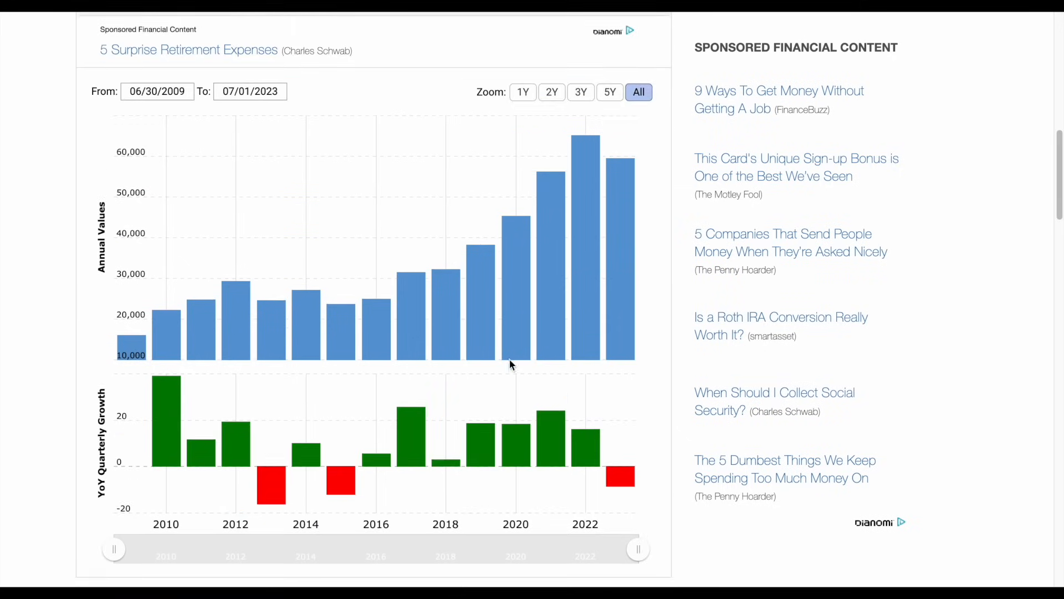
scroll(511, 365, down, 11)
scroll(510, 367, down, 3)
scroll(509, 364, up, 2)
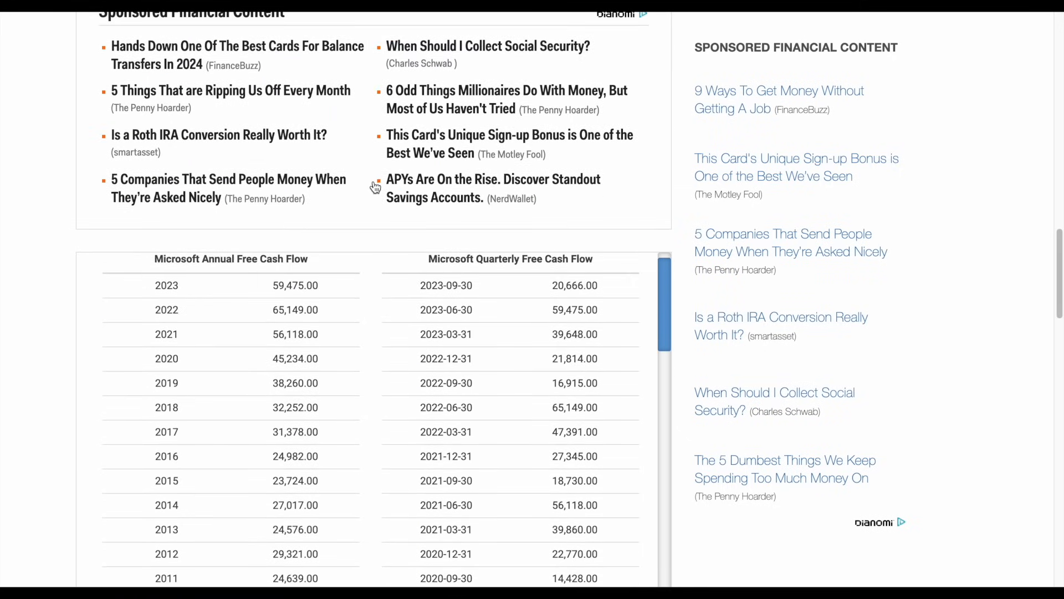
scroll(355, 188, up, 1)
scroll(372, 205, down, 1)
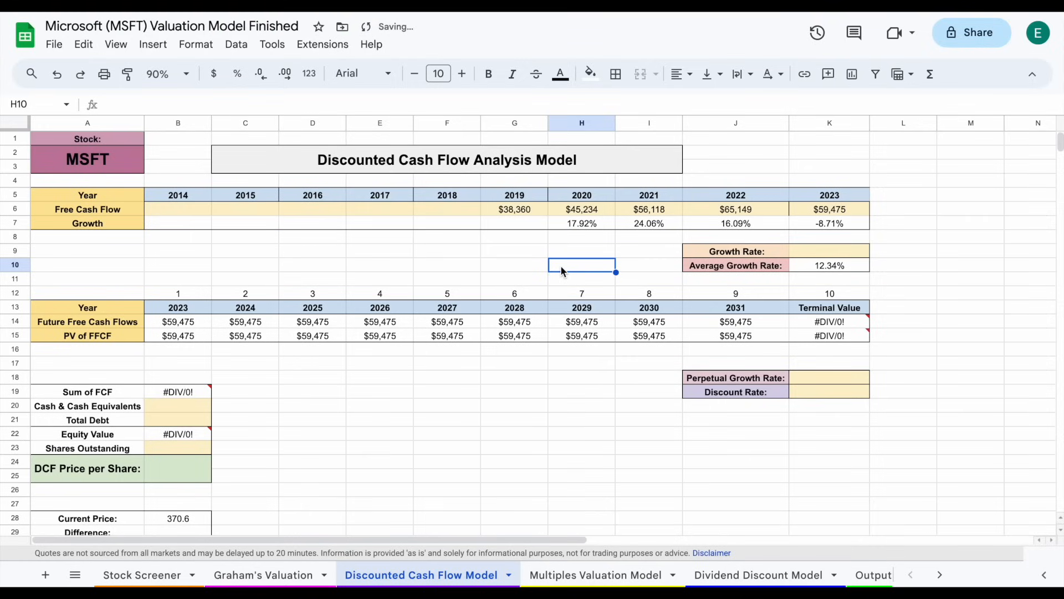
Review the 2019 to 2023 free cash flows and the linked stock ticker in the discounted cash flow model.
drag(520, 208, 842, 214)
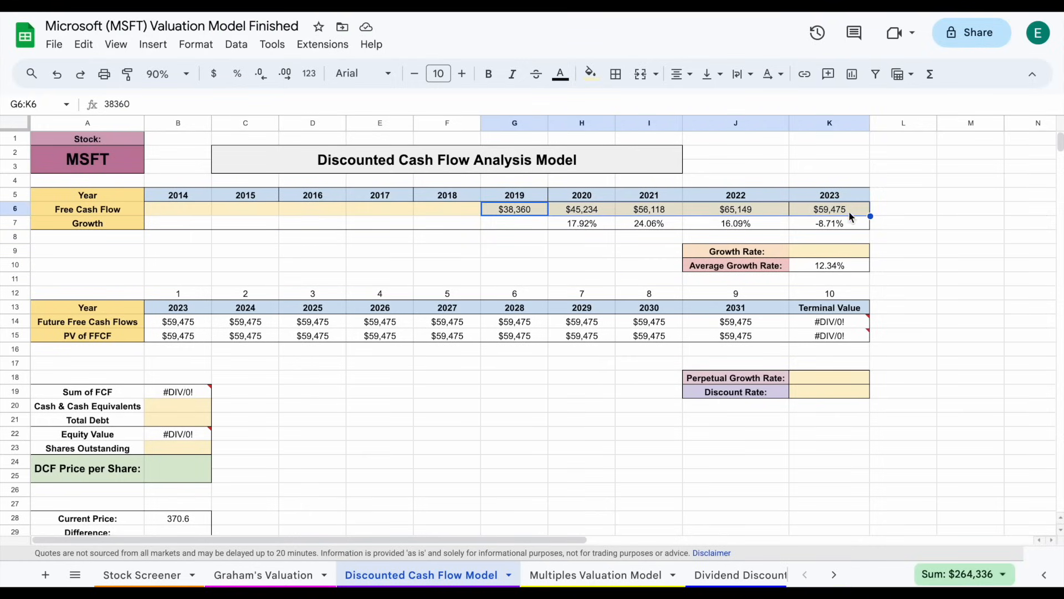
click(128, 163)
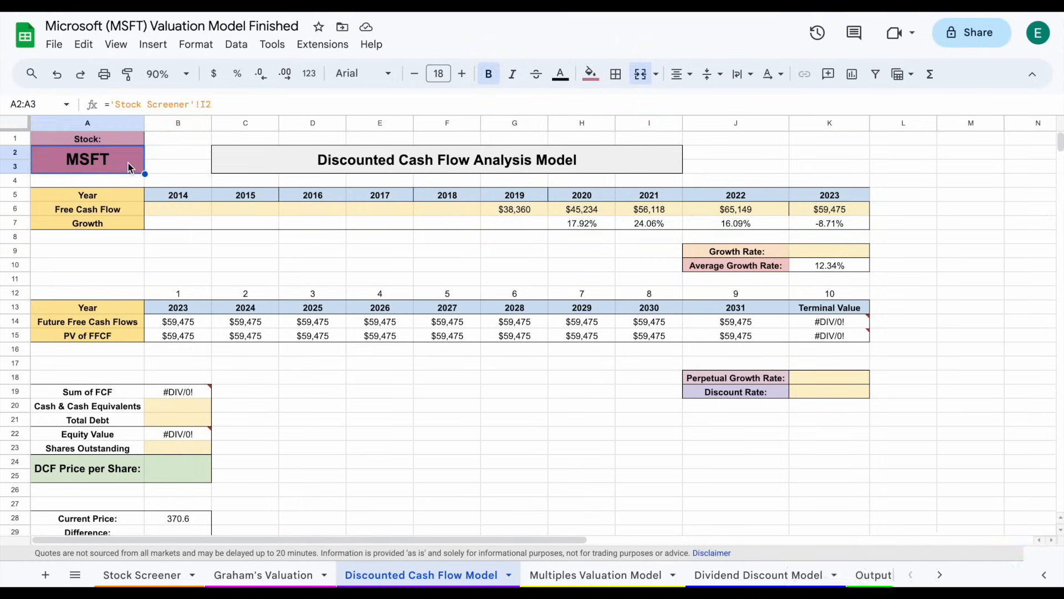
click(524, 267)
drag(188, 209, 805, 212)
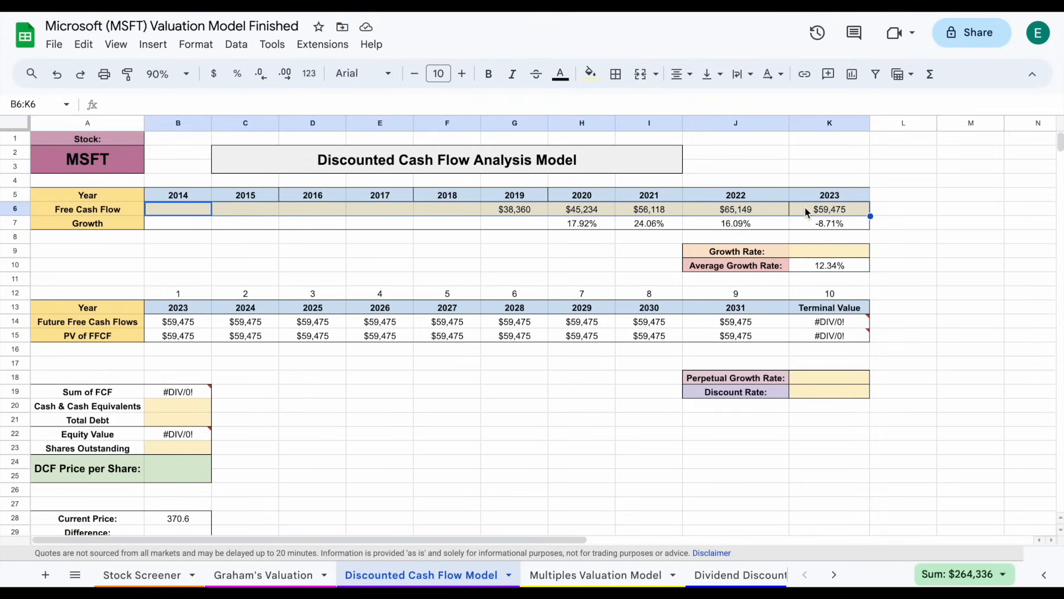
click(513, 264)
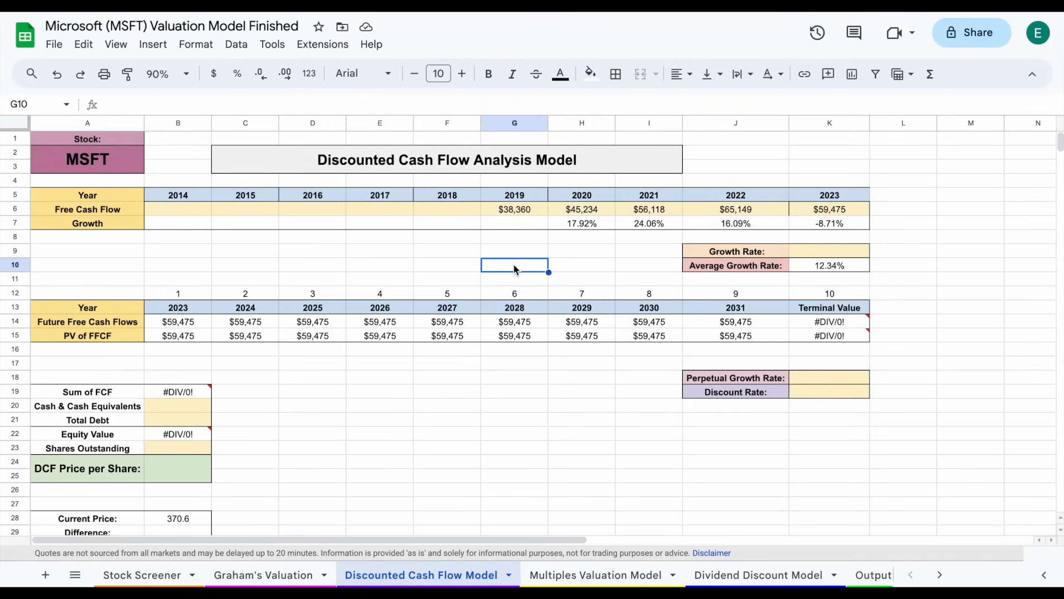
drag(542, 212, 840, 211)
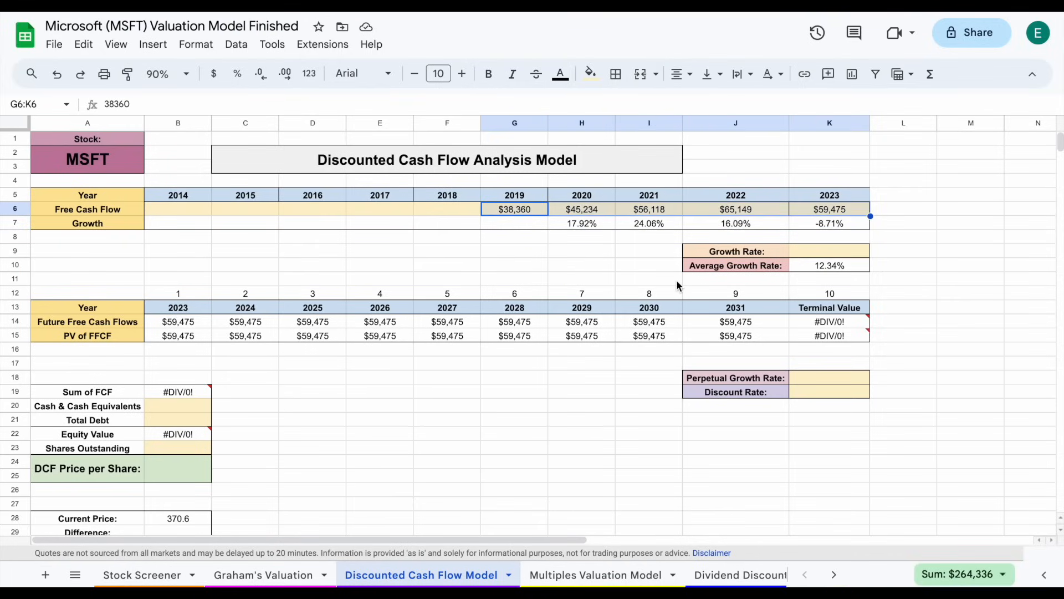
Examine the yearly free cash flow growth formulas for 2020 to 2023 and the average growth rate formula.
click(608, 227)
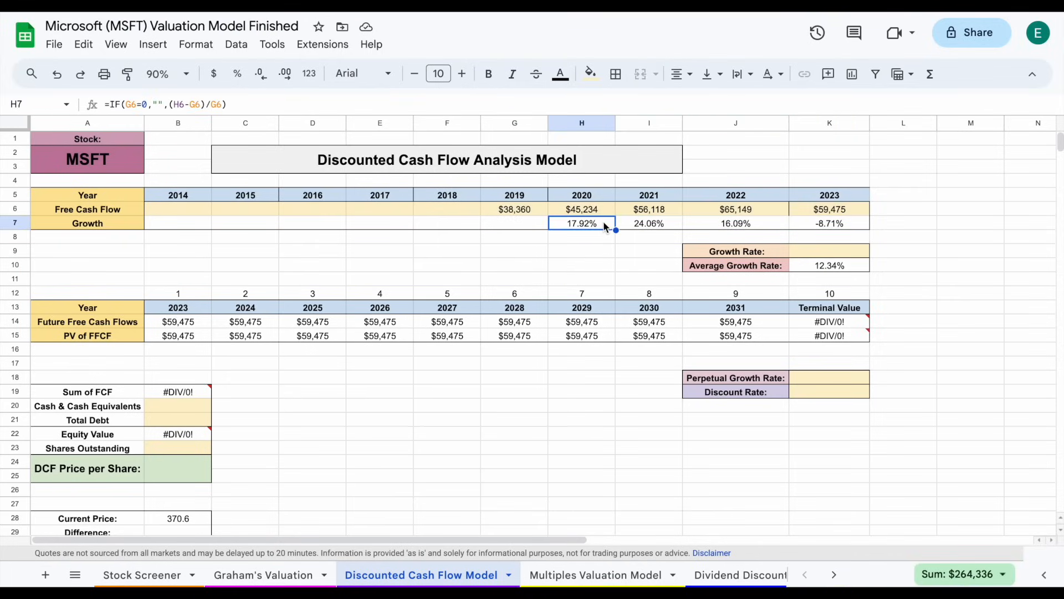
click(668, 225)
click(757, 223)
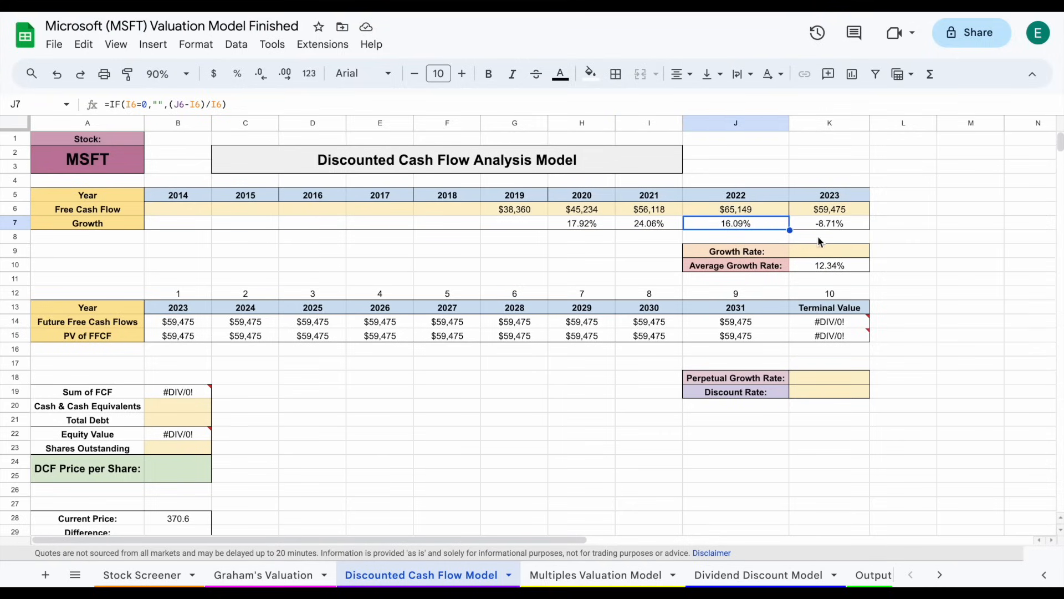
click(853, 227)
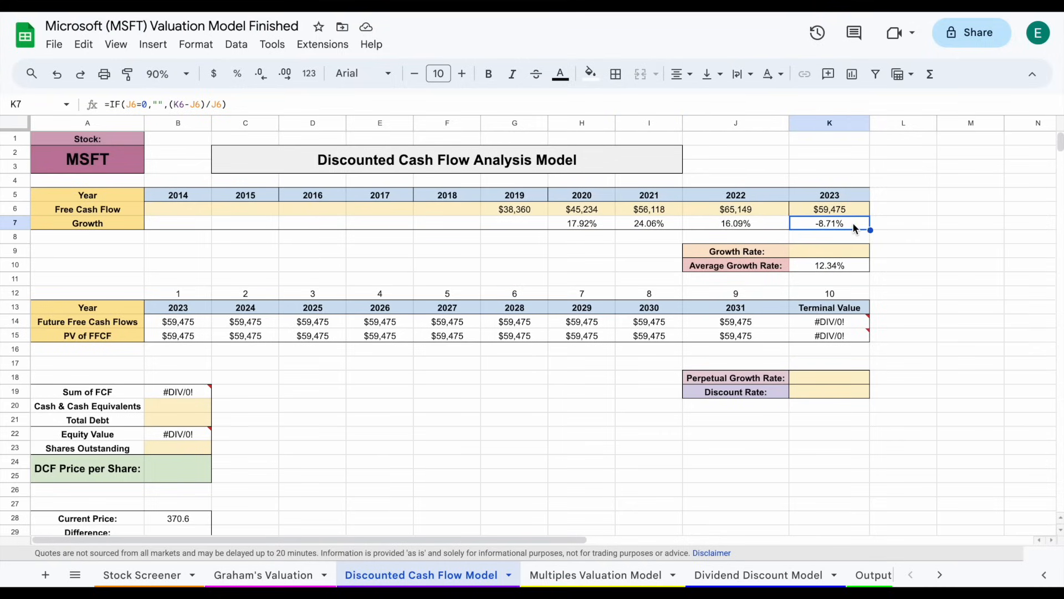
drag(525, 208, 794, 224)
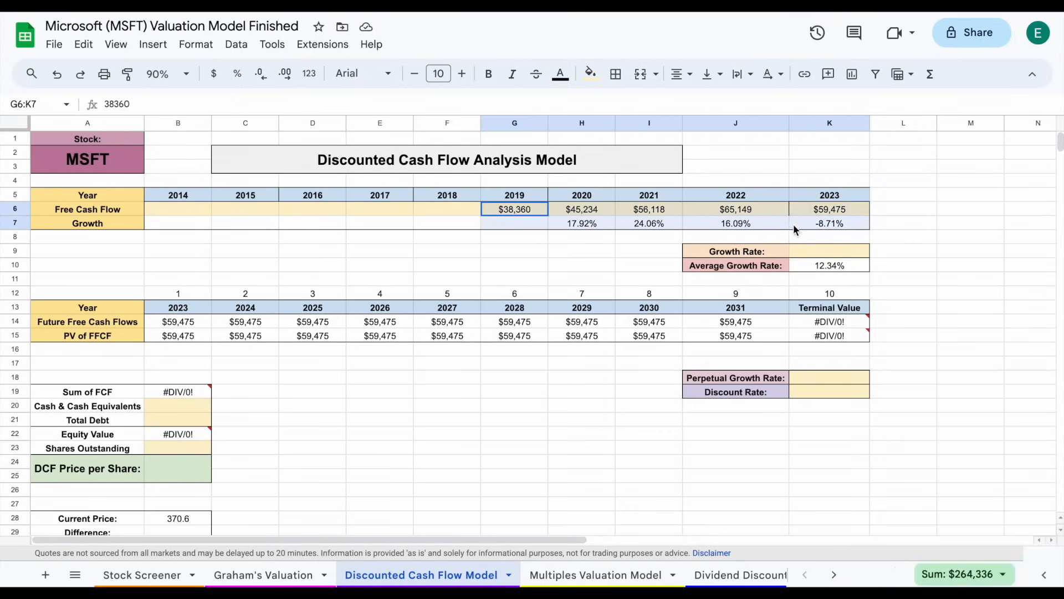
click(851, 222)
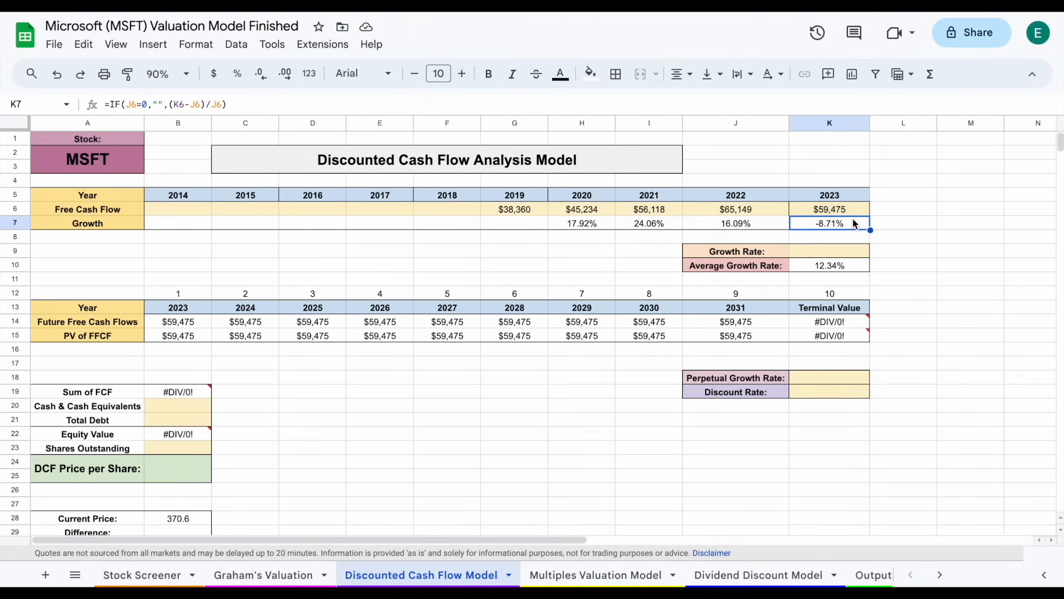
drag(771, 266, 839, 268)
click(853, 268)
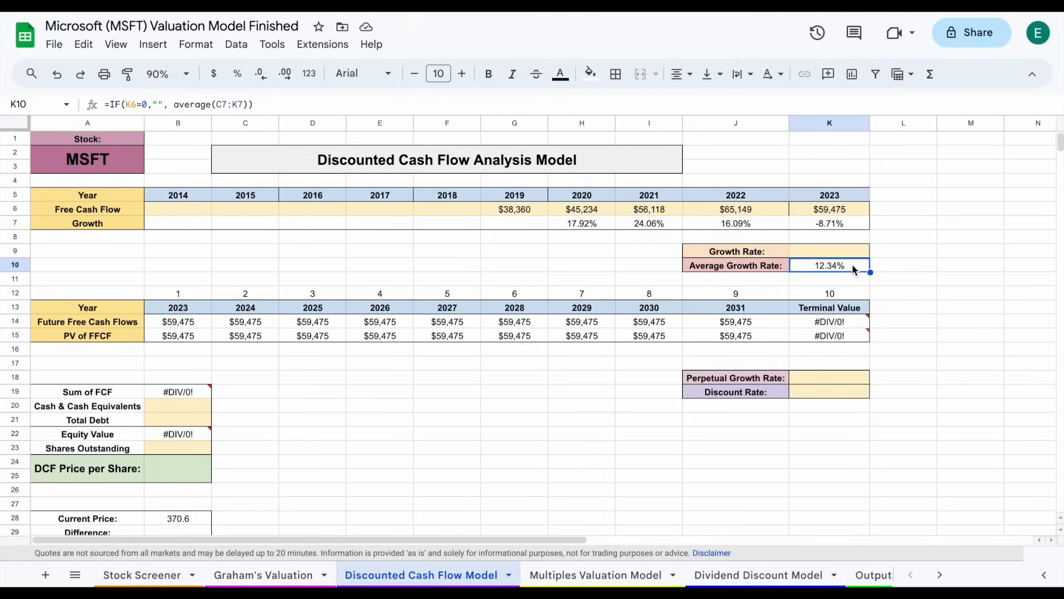
Check the growth projection on the Graham's Valuation sheet, and set the discounted cash flow model's growth rate to 16%.
click(759, 253)
click(824, 257)
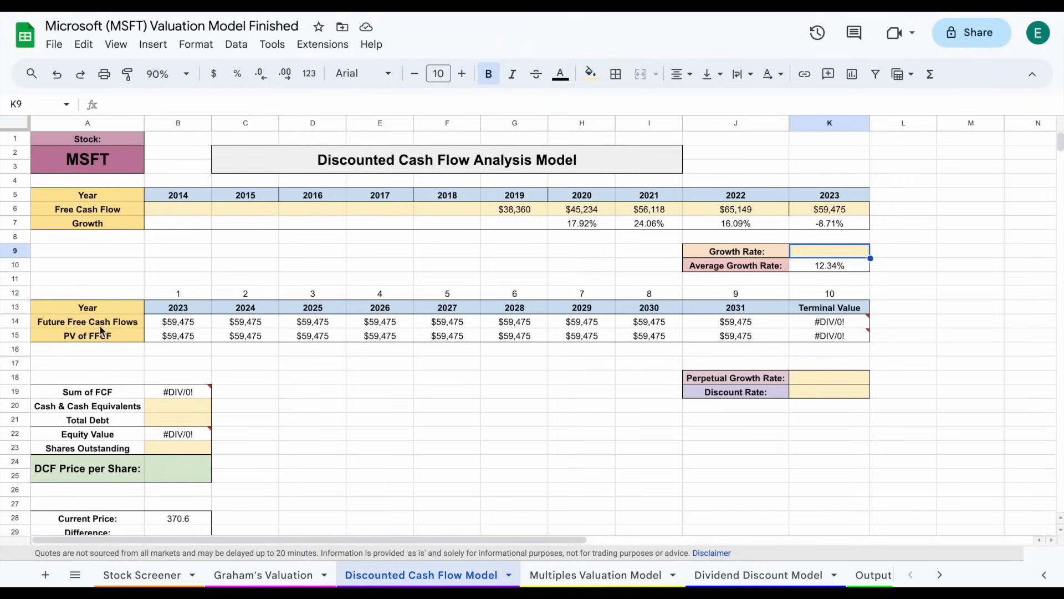
click(115, 326)
click(836, 253)
click(285, 575)
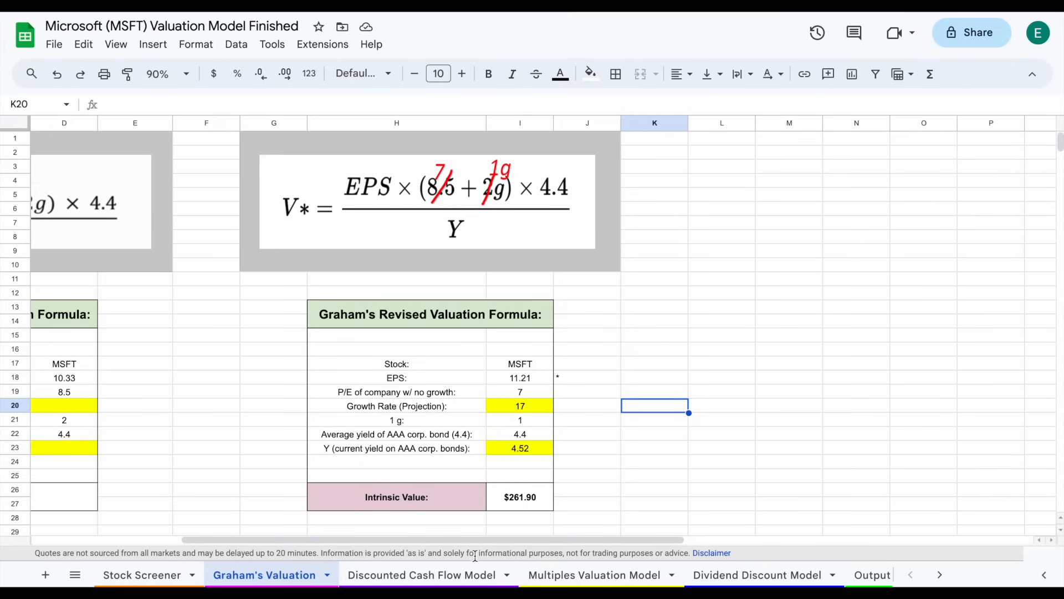
click(399, 575)
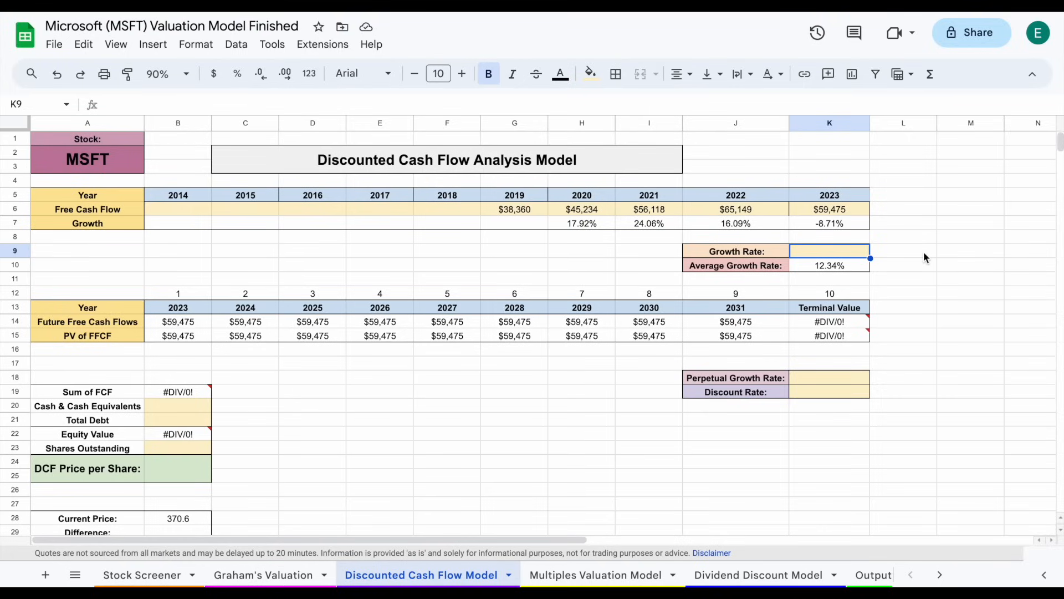
text(16%)
key(Return)
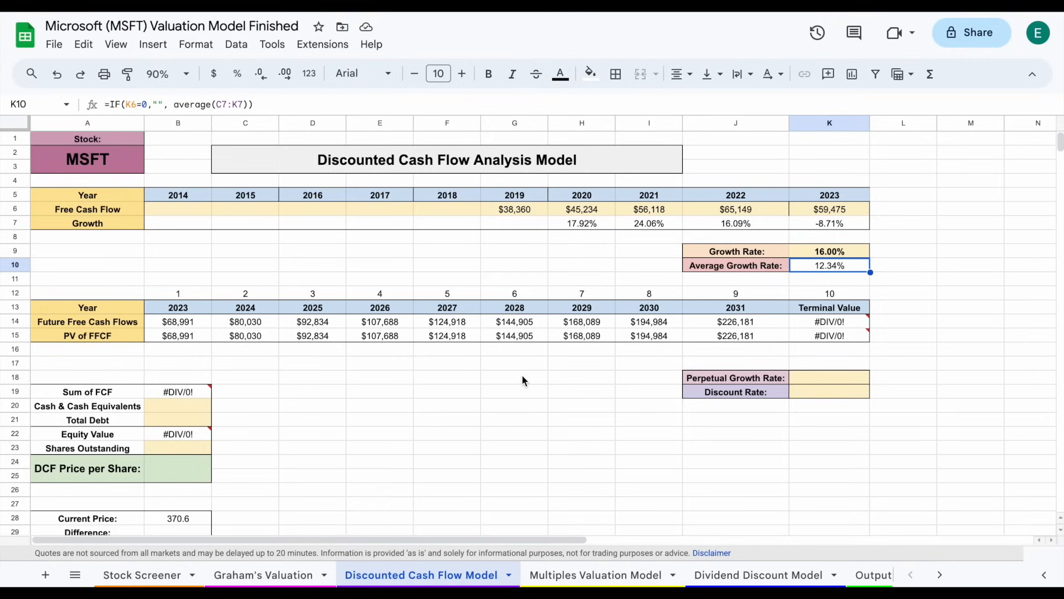
Examine the Future Free Cash Flows row for 2023 to 2031 and how its first two formulas apply the growth rate.
click(117, 324)
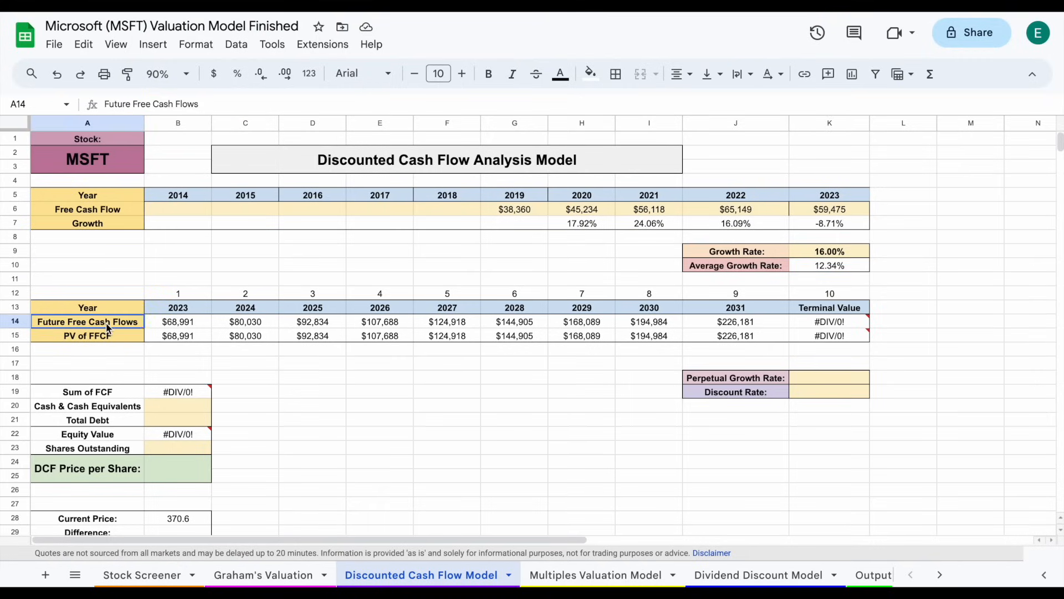
drag(189, 326, 723, 327)
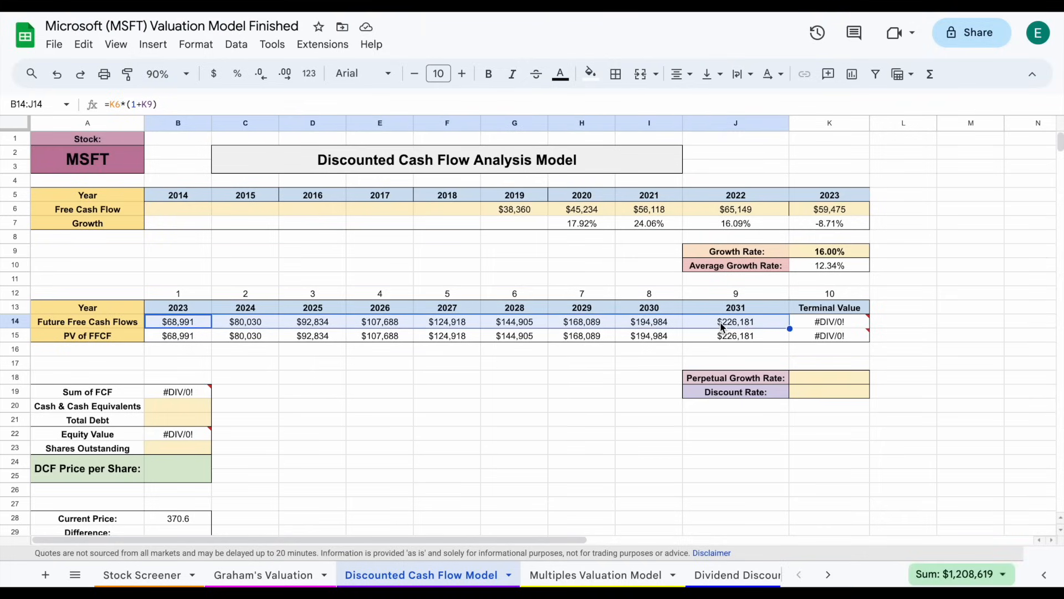
click(194, 321)
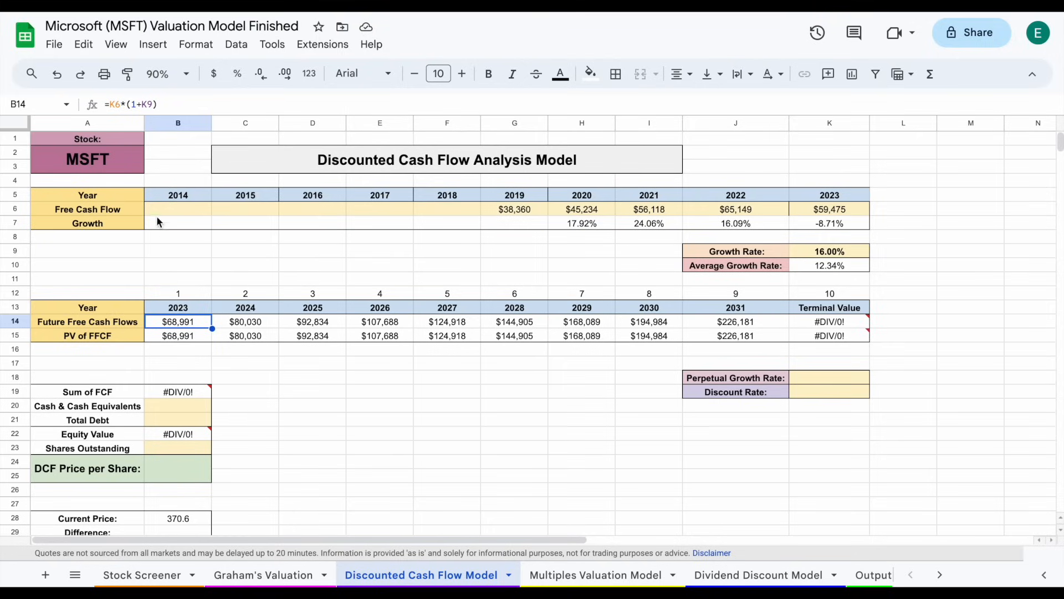
click(852, 206)
click(192, 320)
click(260, 322)
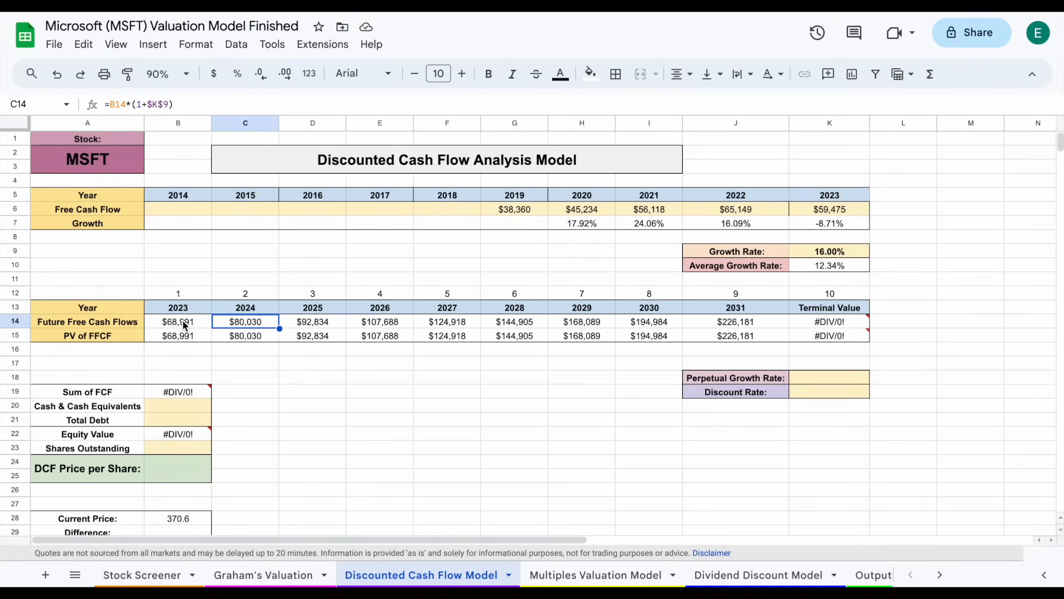
drag(182, 321, 723, 321)
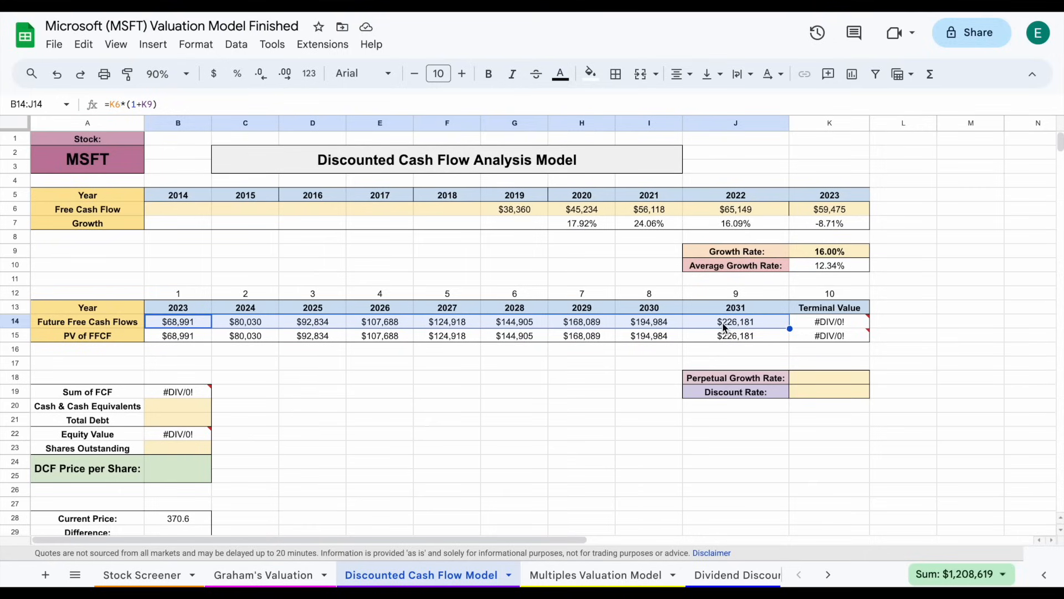
Examine the Terminal Value column beside the 2031 projection in the future free cash flow table.
click(859, 323)
click(891, 296)
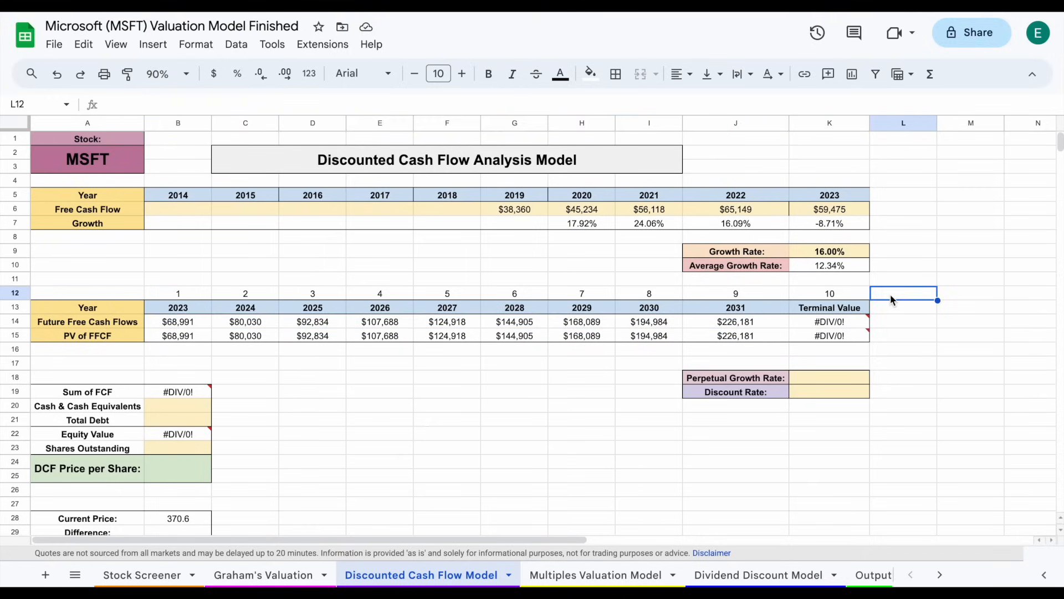
click(862, 310)
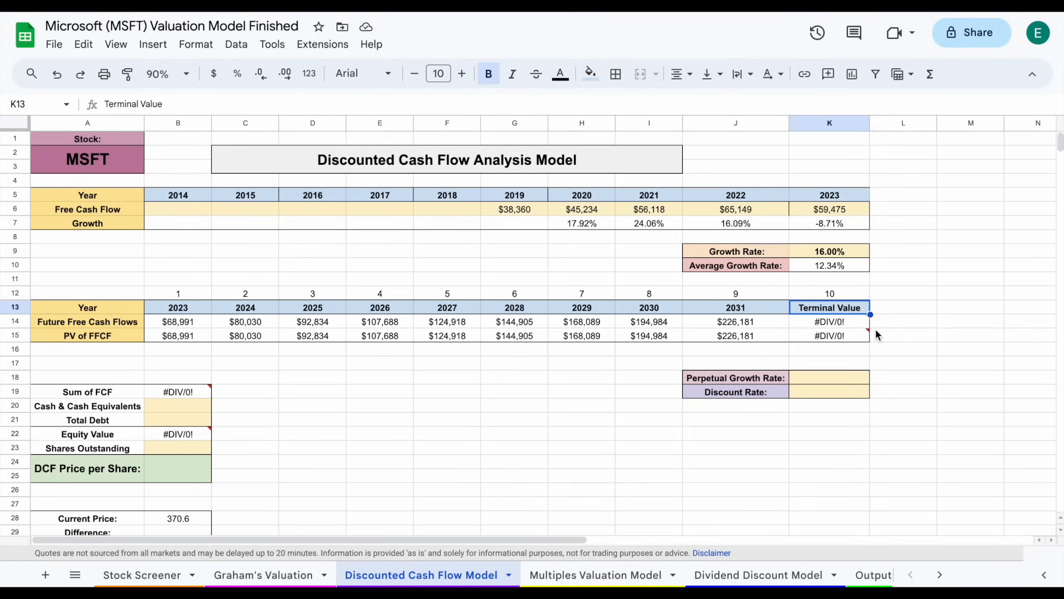
click(760, 312)
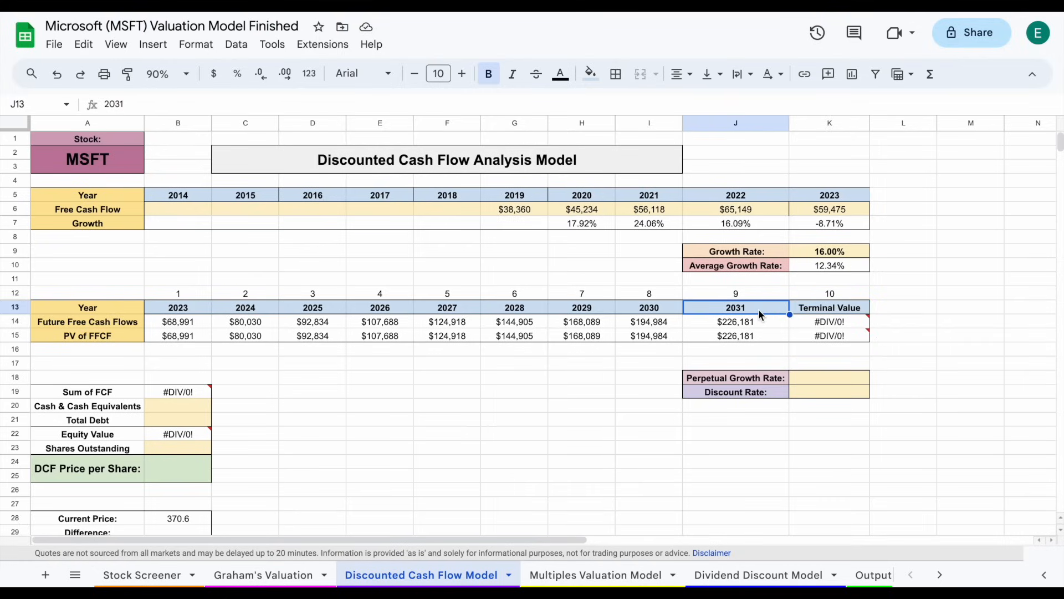
click(882, 310)
click(854, 322)
click(897, 306)
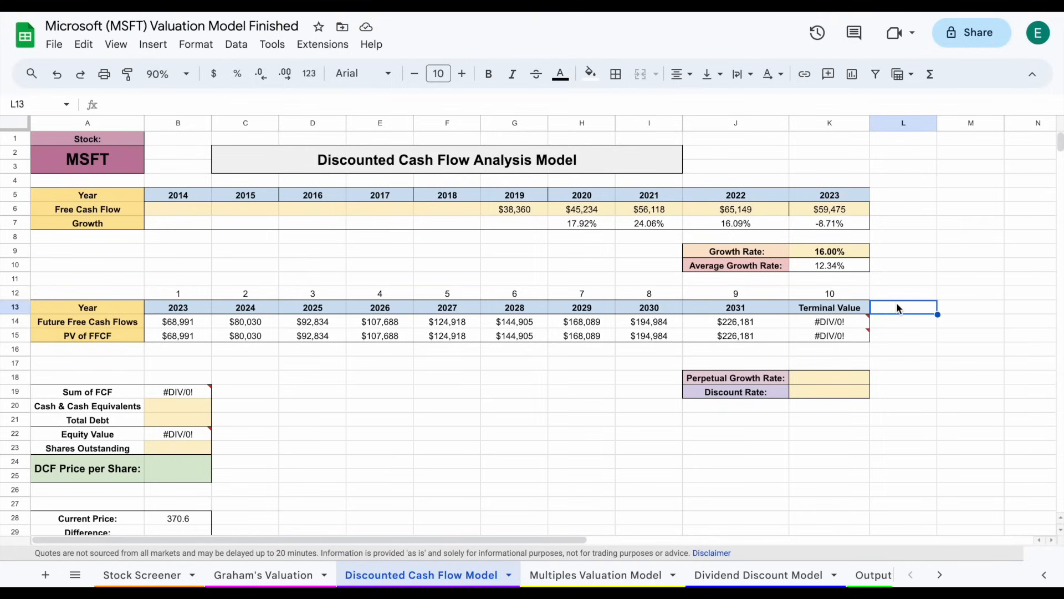
click(908, 326)
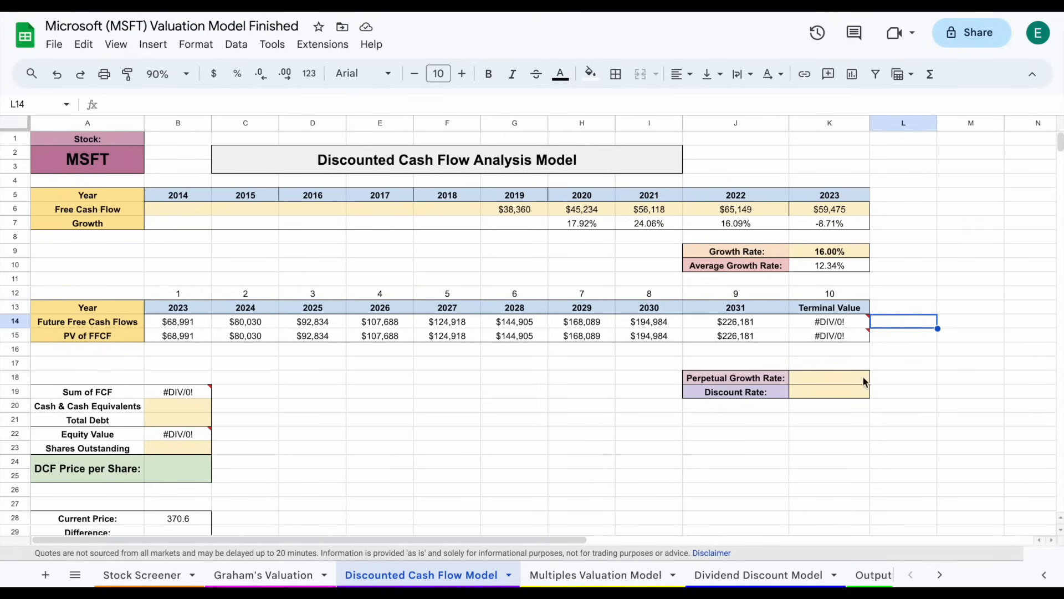
Review the Perpetual Growth Rate and Discount Rate labels, and set the perpetual growth rate to 2.5%.
click(763, 382)
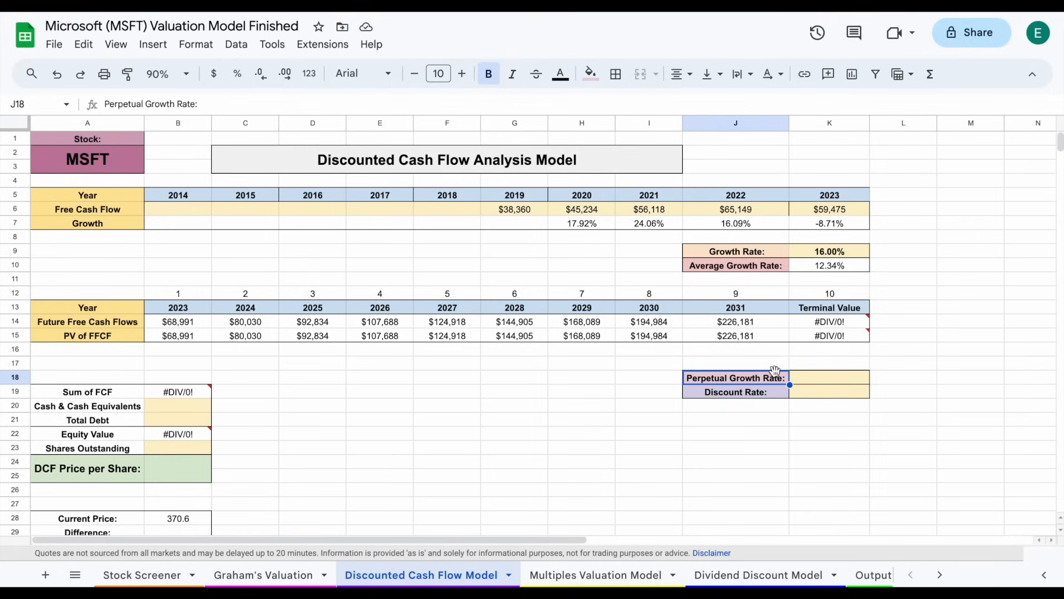
click(774, 392)
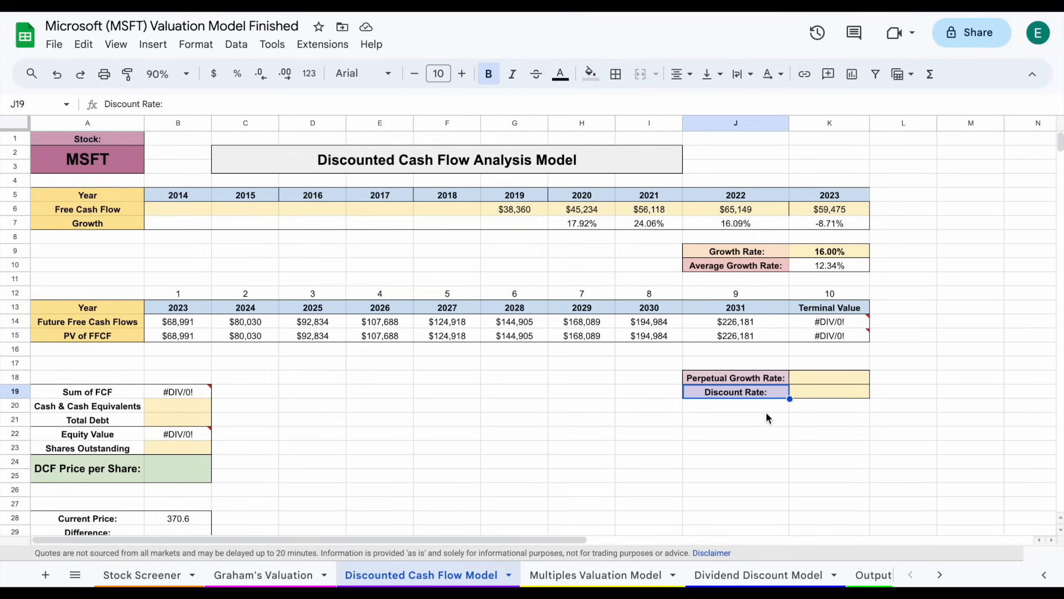
click(764, 424)
click(775, 377)
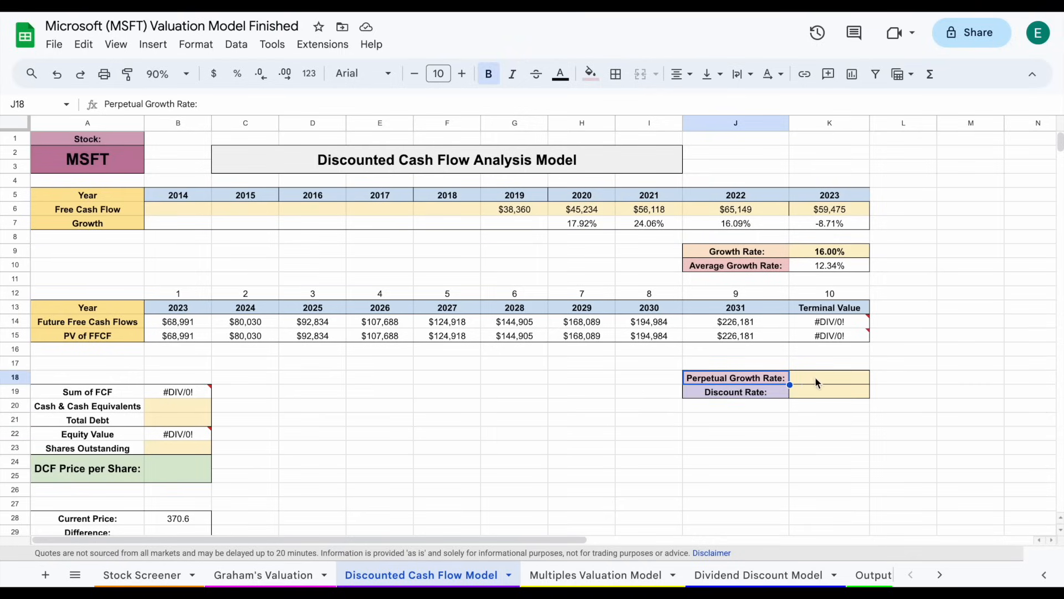
click(835, 383)
text(2.5)
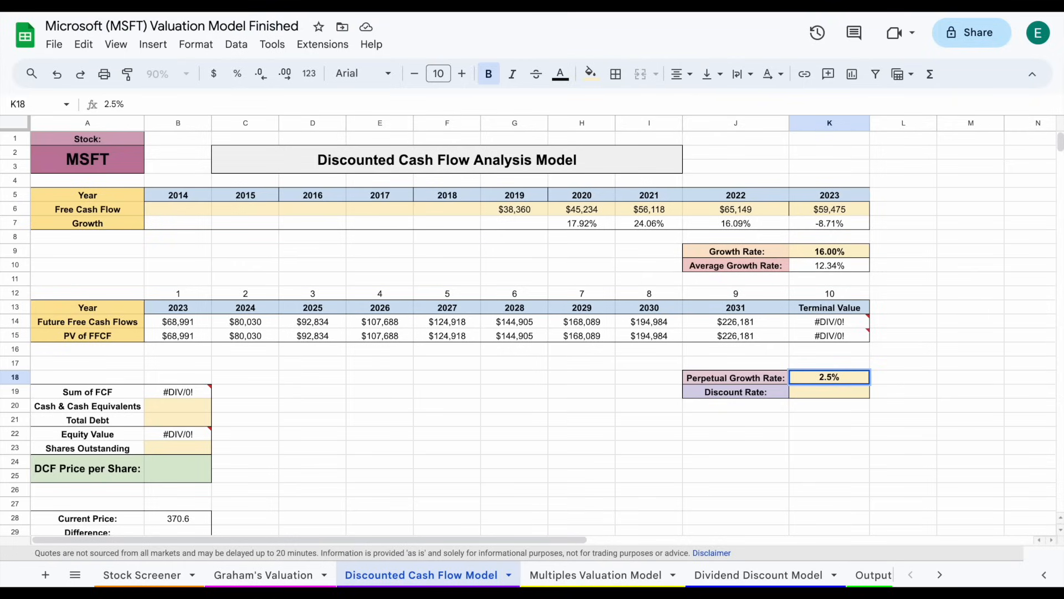
key(Return)
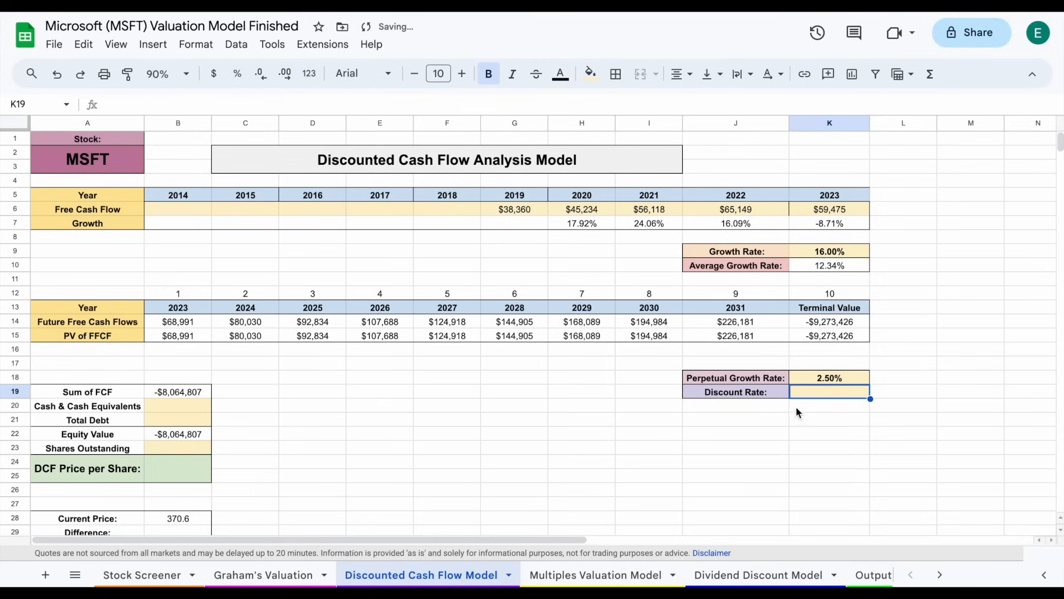
Set the discounted cash flow model's discount rate to 8%.
click(772, 395)
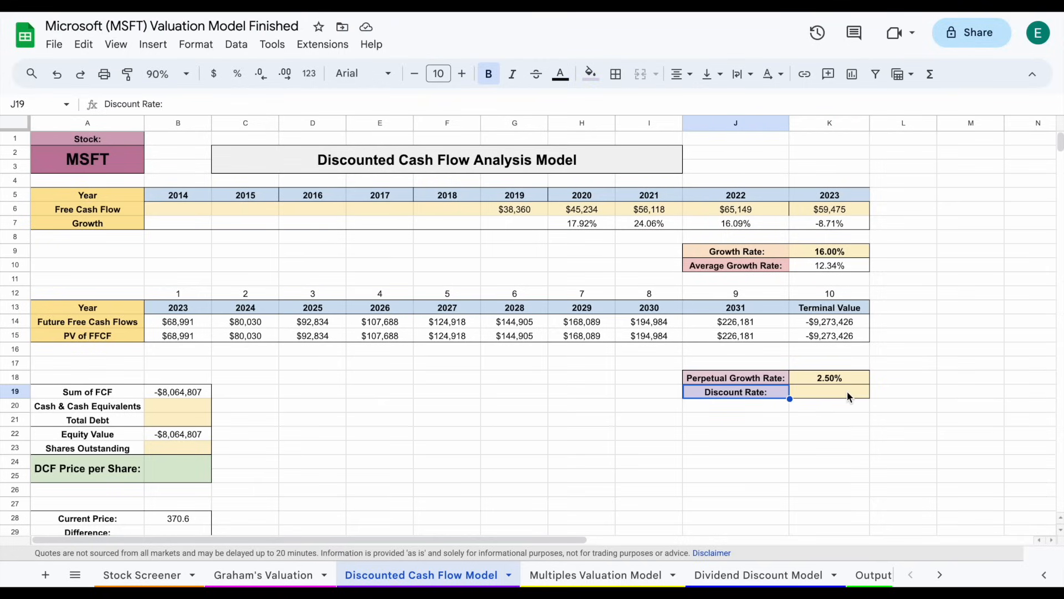
click(847, 391)
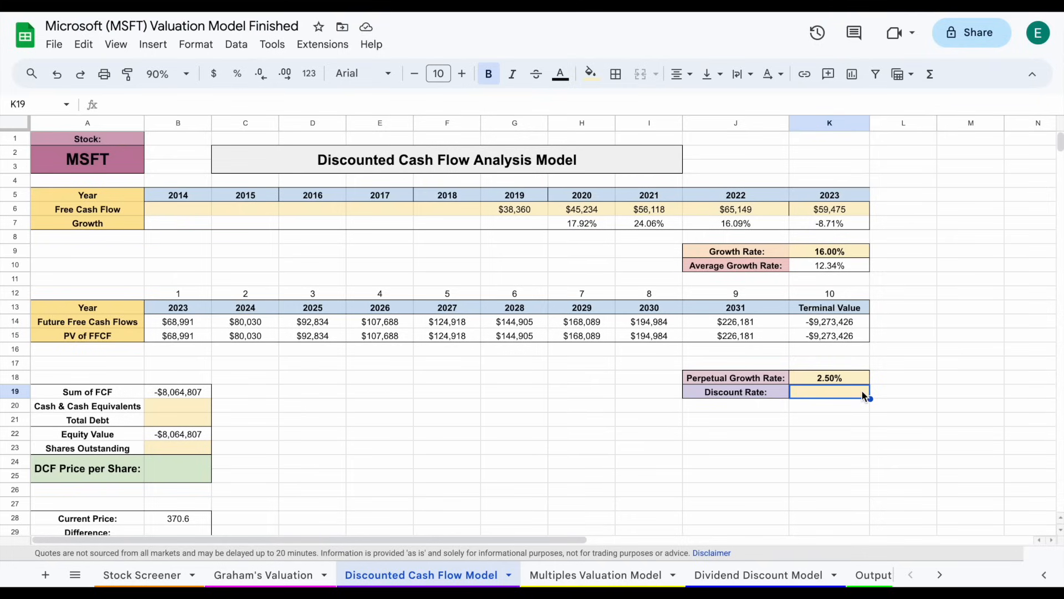
text(8%)
key(Return)
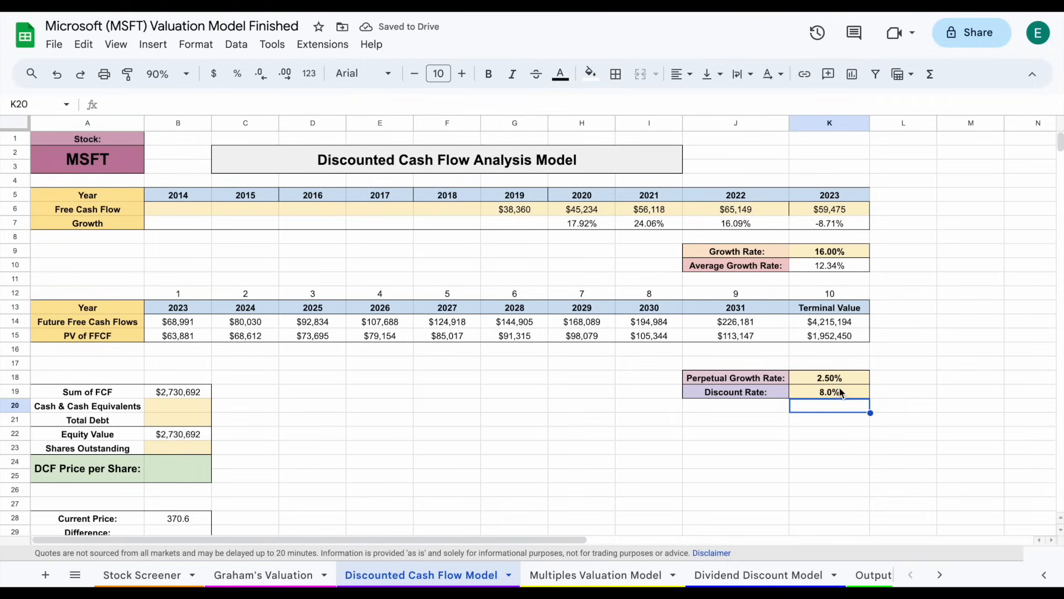
click(843, 390)
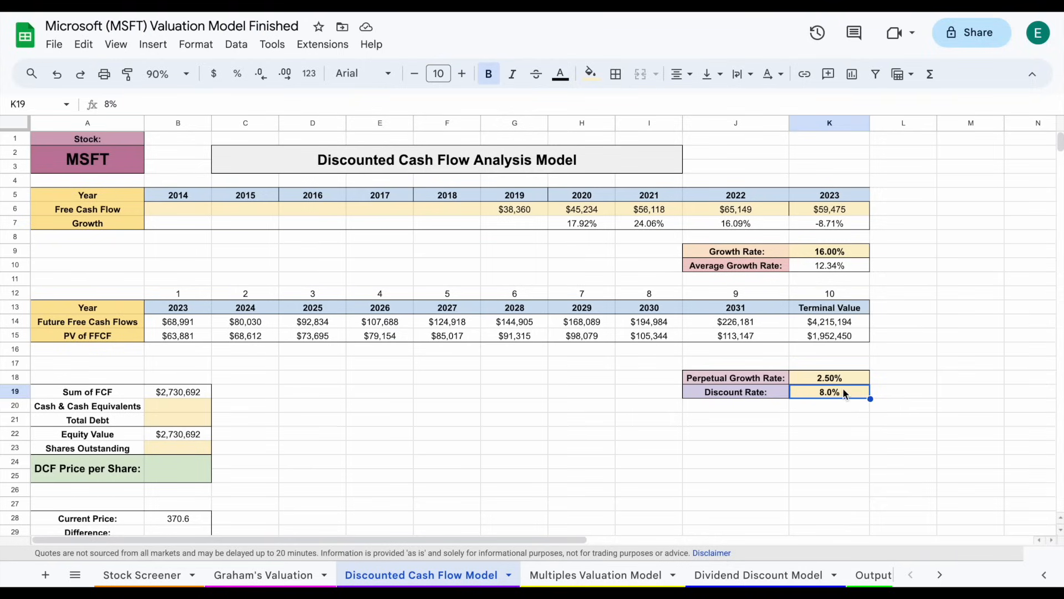
Examine the terminal value formula and the discounting formulas across the PV of FFCF row.
click(860, 321)
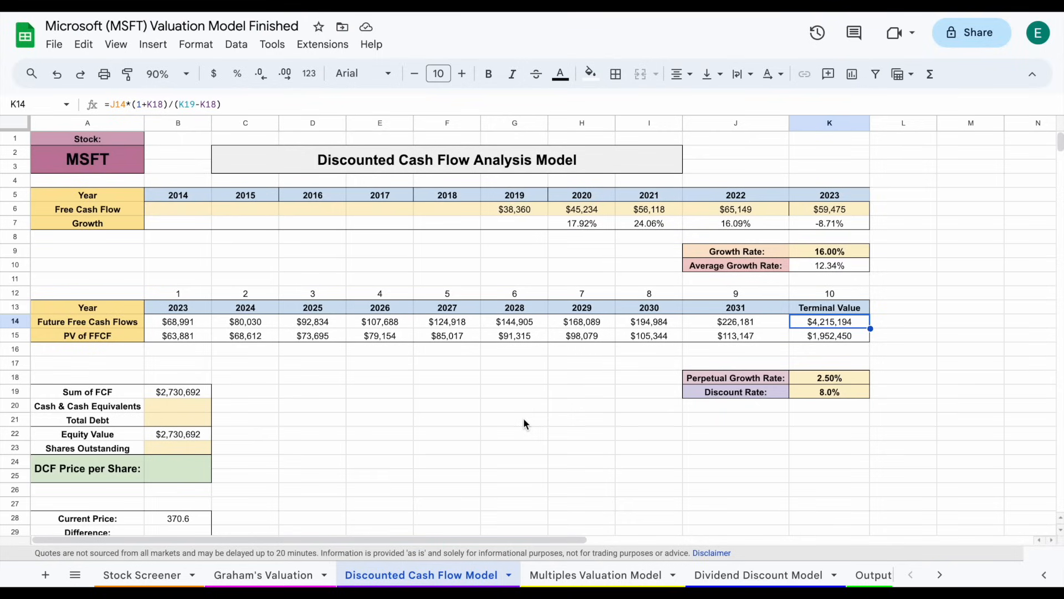
click(202, 338)
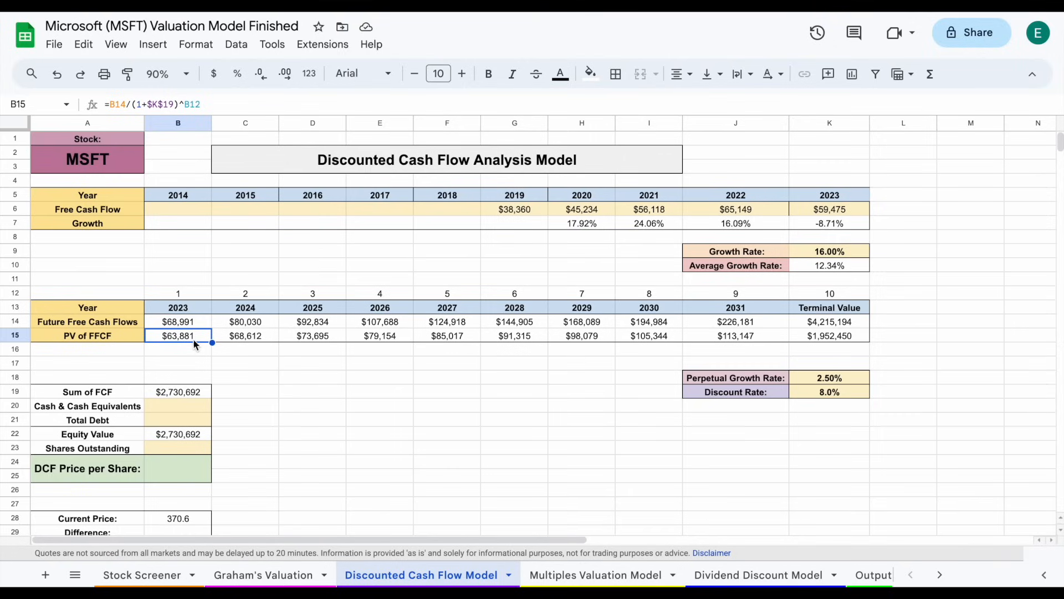
drag(189, 336, 811, 337)
click(812, 337)
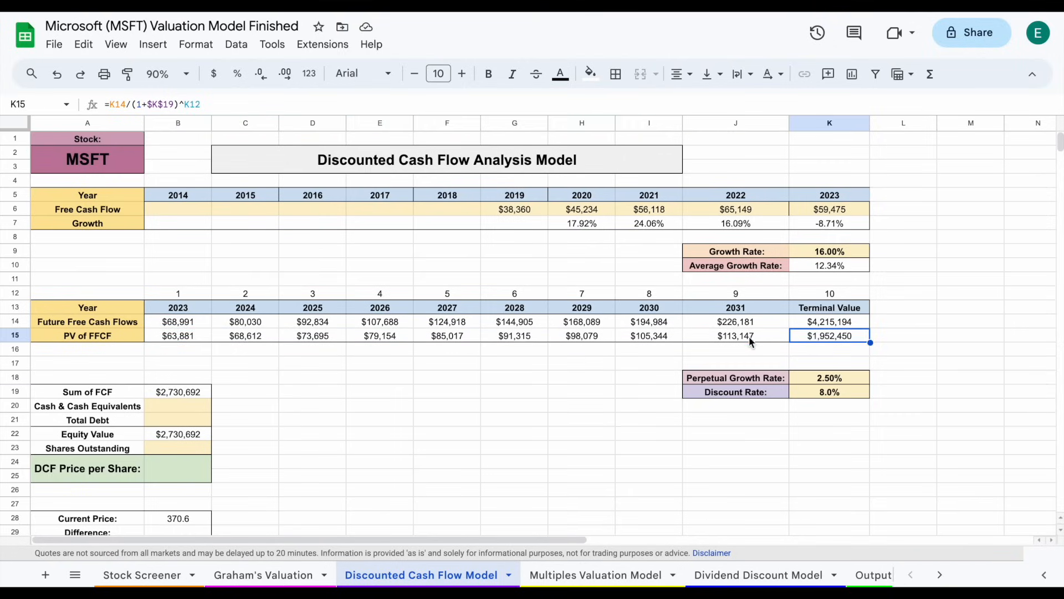
key(Left)
key(Left)
key(Left)
key(Left)
key(Left)
key(Left)
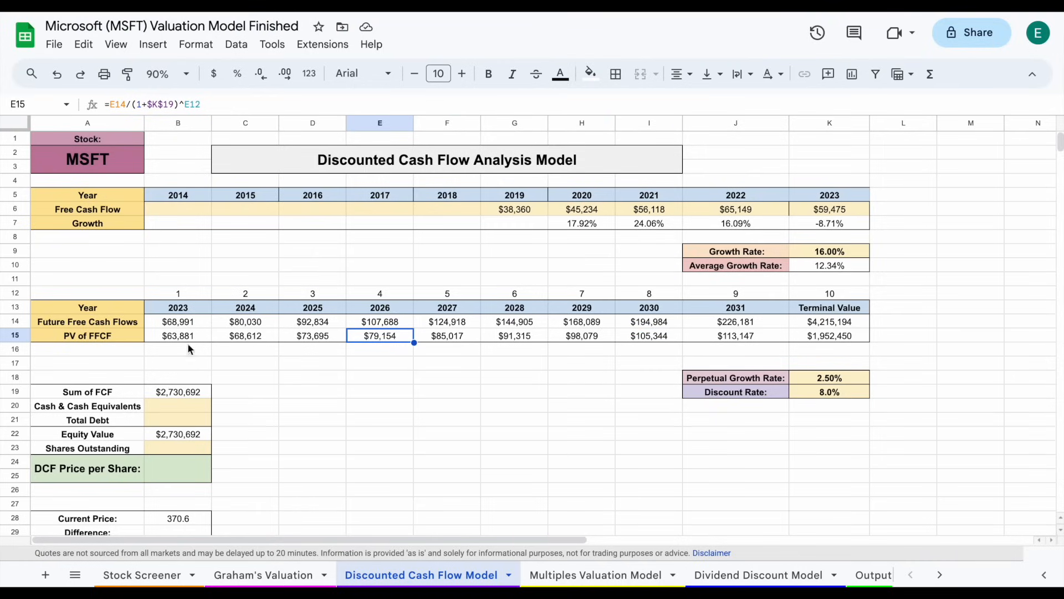
Select the PV of FFCF values from 2023 through the terminal value, and check the Sum of FCF formula against them.
click(122, 334)
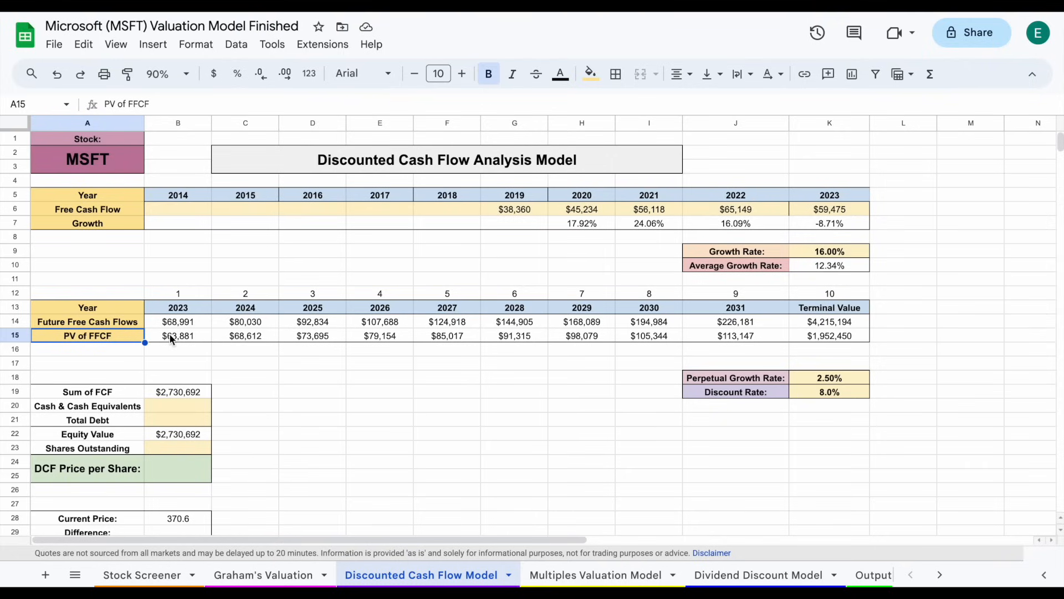
drag(171, 339, 825, 335)
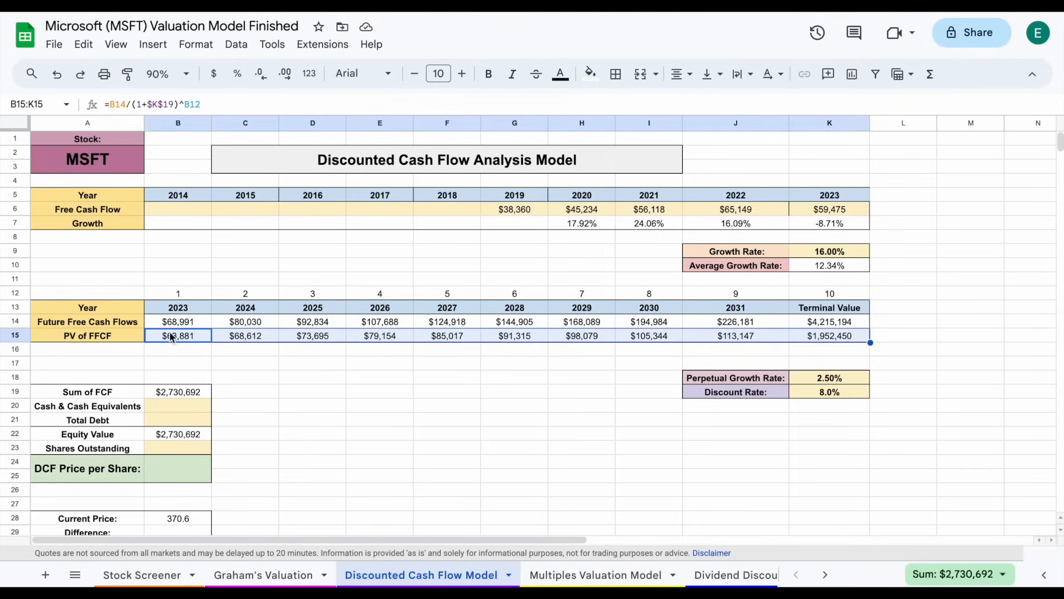
click(202, 390)
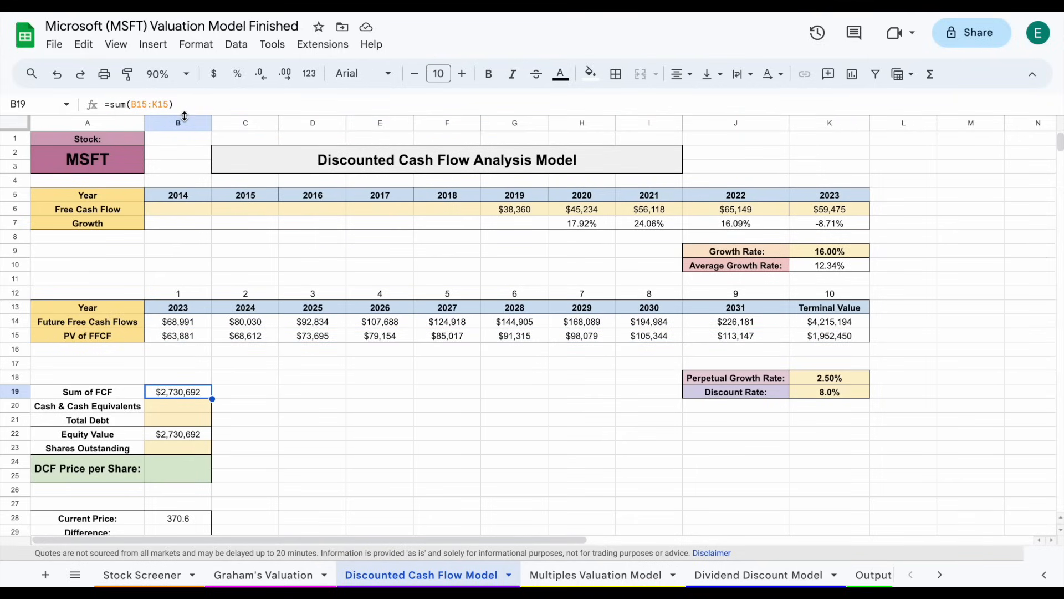
Switch to Yahoo Finance and open Microsoft's balance sheet, expanding Total Assets and Current Assets to find the cash and equivalents figure.
click(195, 409)
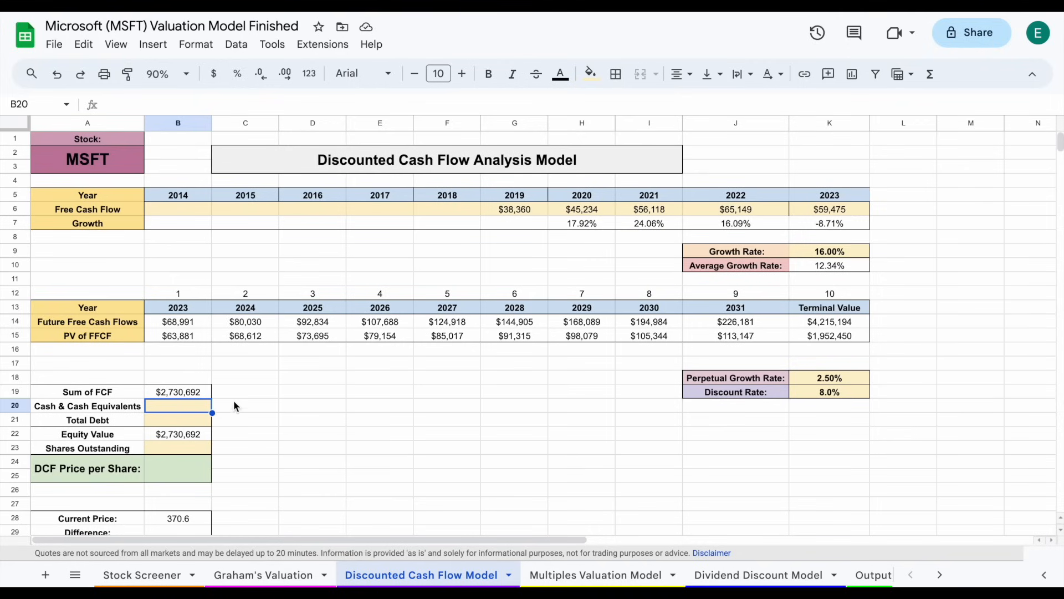
click(452, 5)
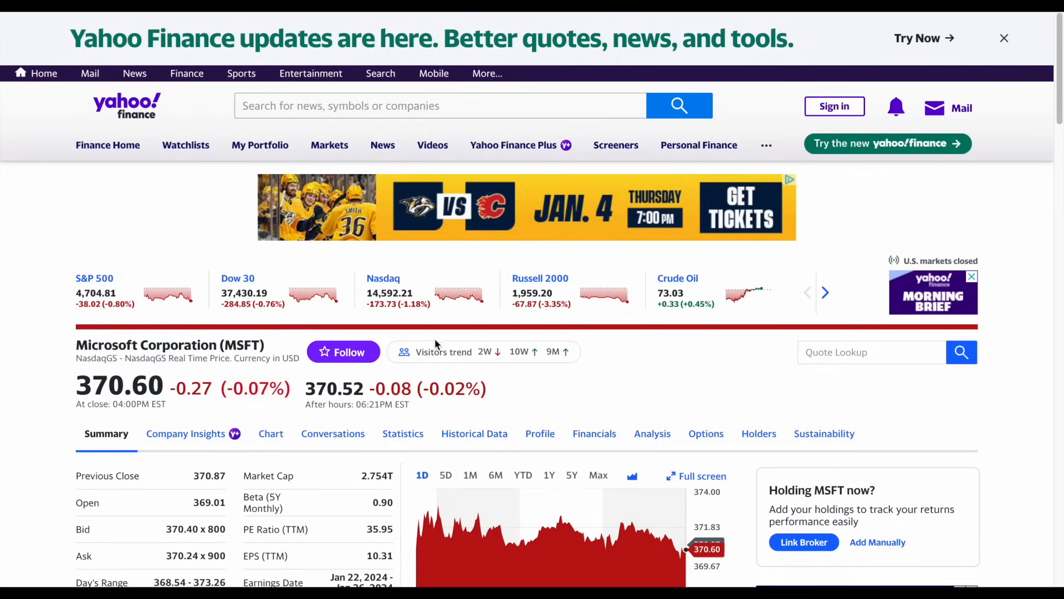
scroll(511, 331, down, 2)
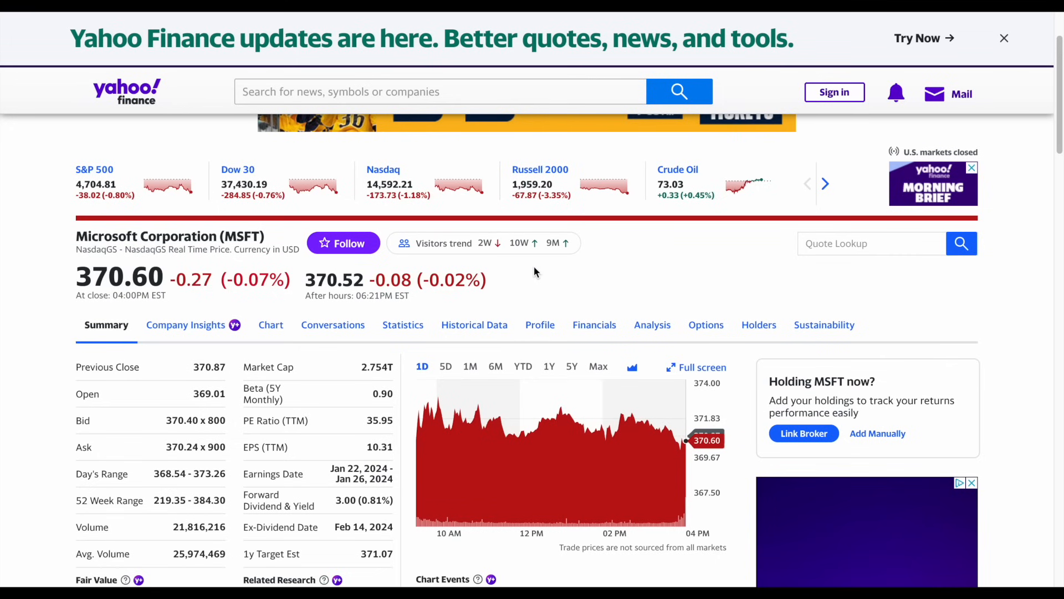
scroll(534, 267, down, 1)
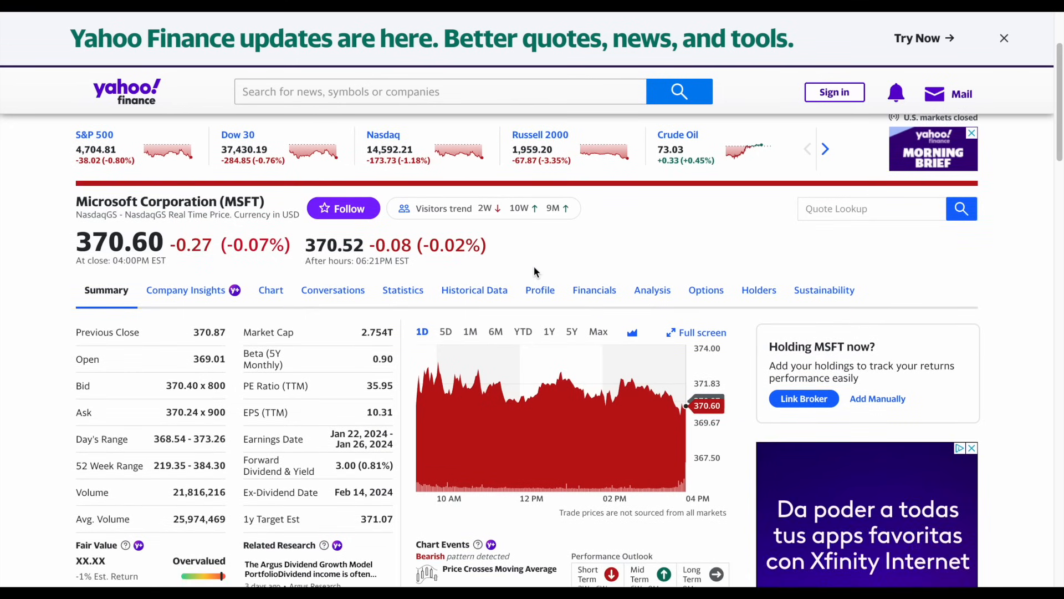
click(592, 290)
scroll(438, 353, down, 6)
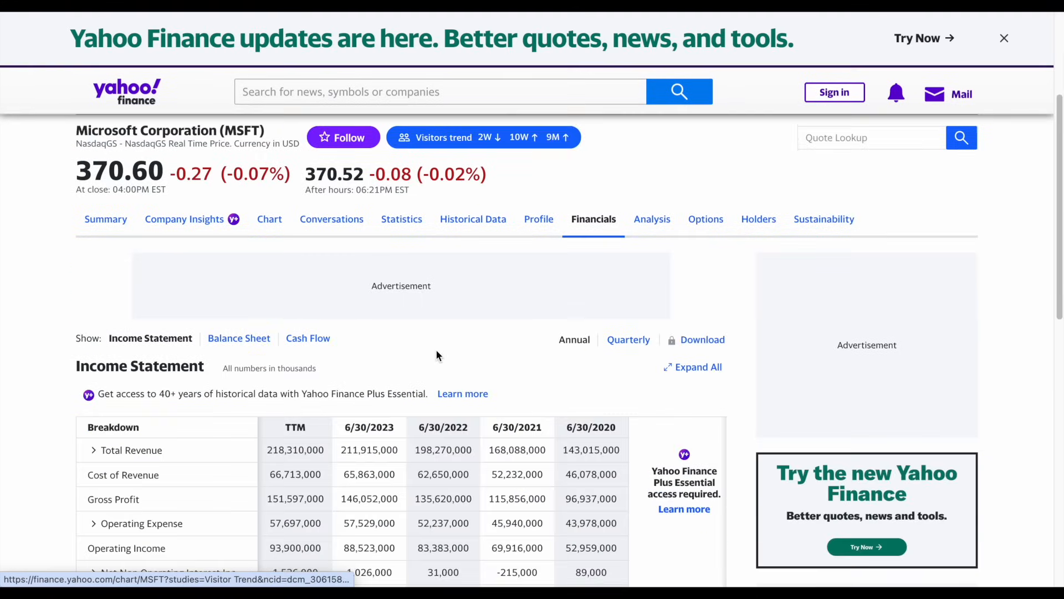
click(247, 208)
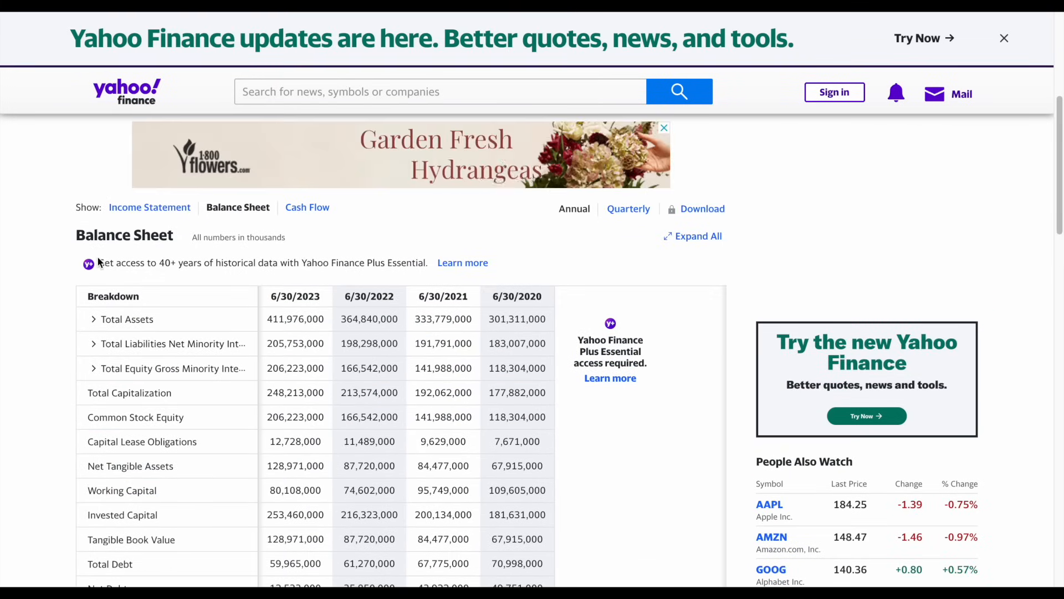
scroll(102, 222, down, 1)
click(95, 261)
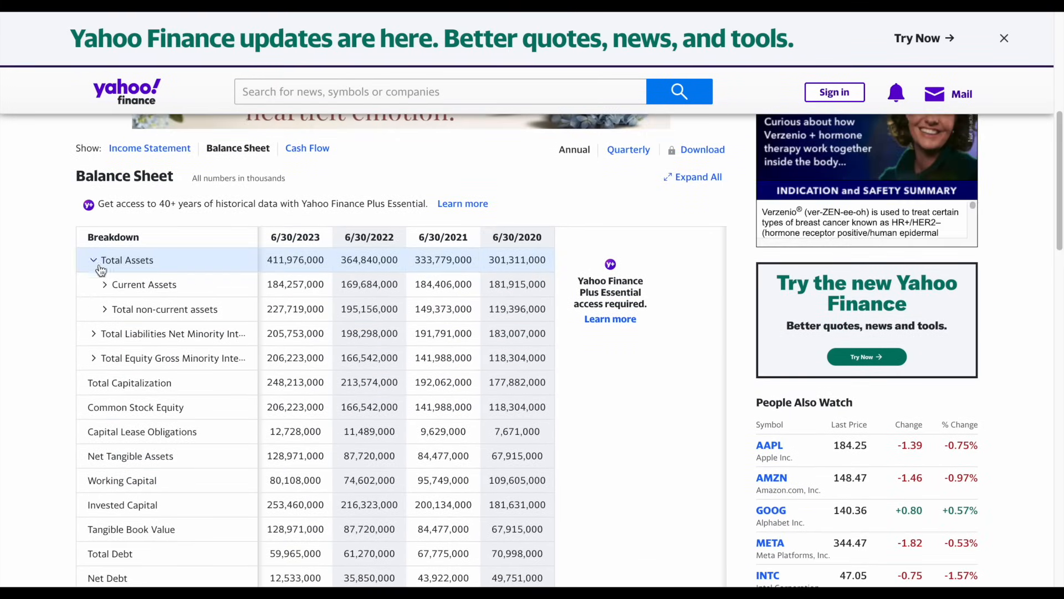
click(106, 285)
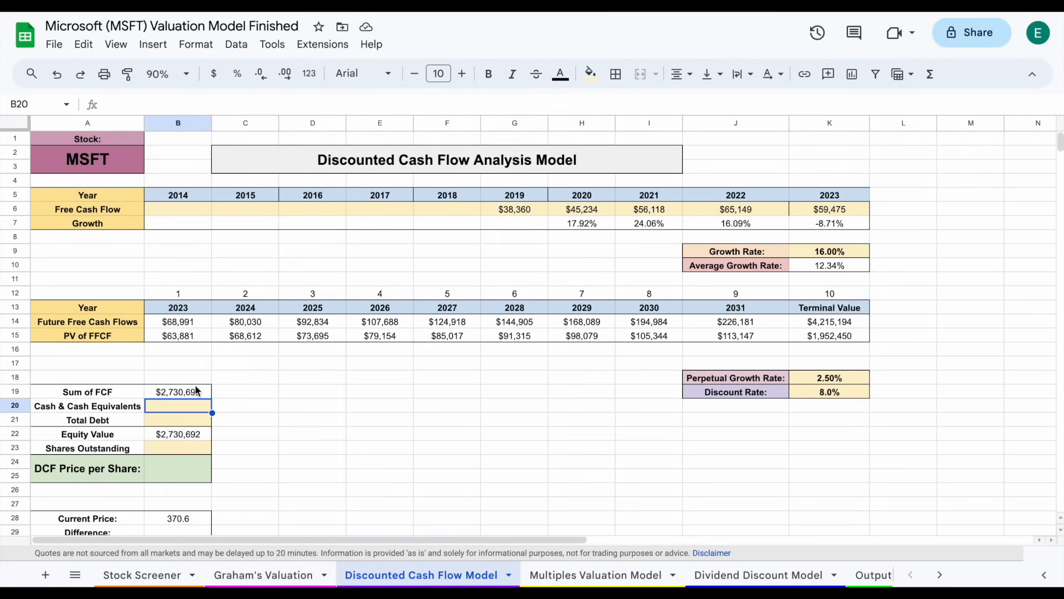
Back in the Google Sheets discounted cash flow model, enter 111262 for Cash & Cash Equivalents.
text(111)
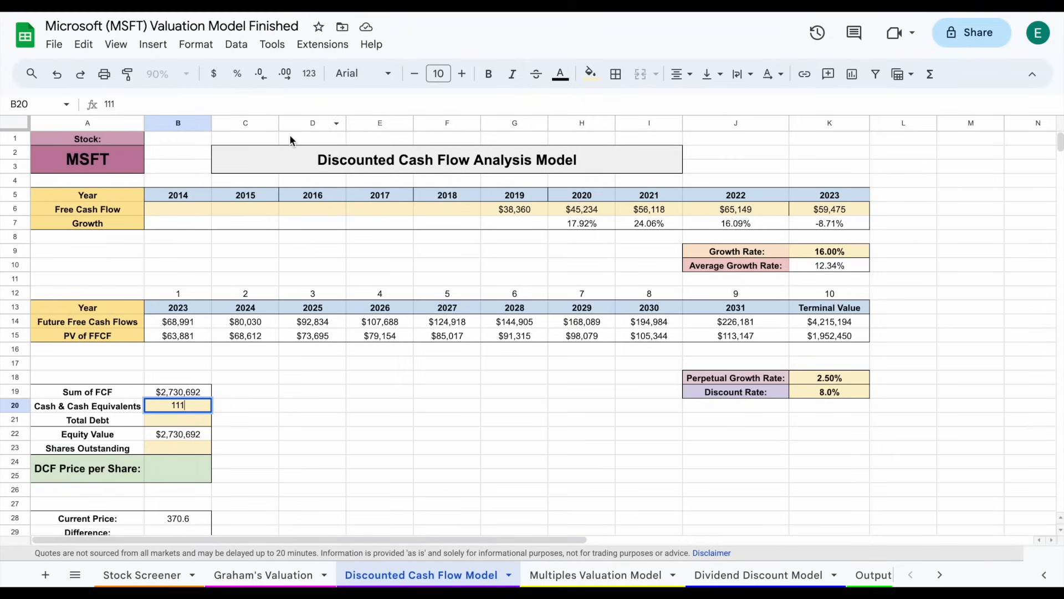
text(262)
key(Return)
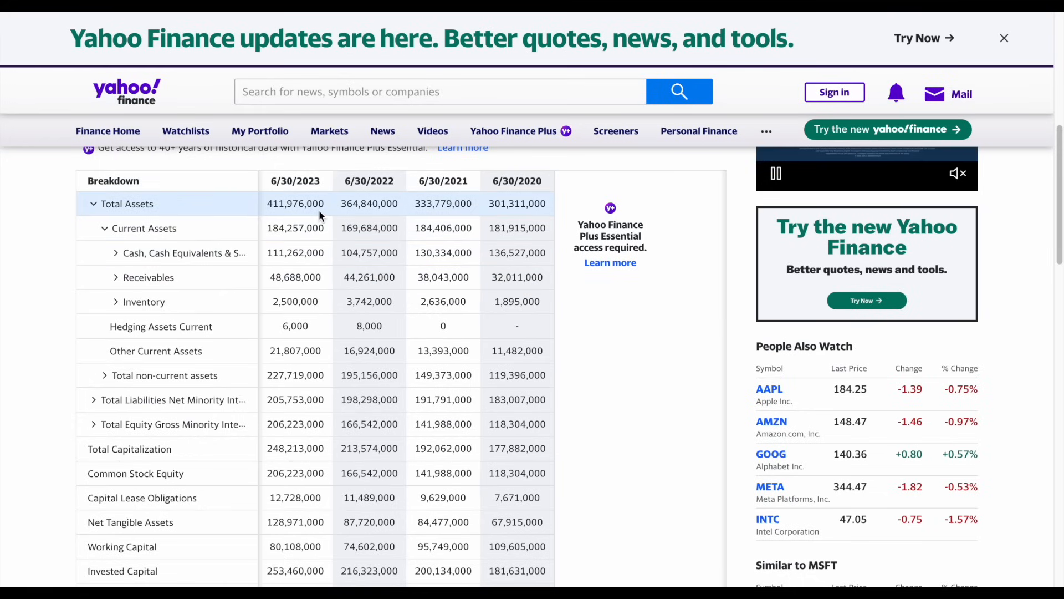
Look up the 2023 Total Debt on the Yahoo Finance balance sheet, and enter 59,965 as the model's Total Debt.
scroll(319, 210, down, 3)
scroll(319, 225, down, 2)
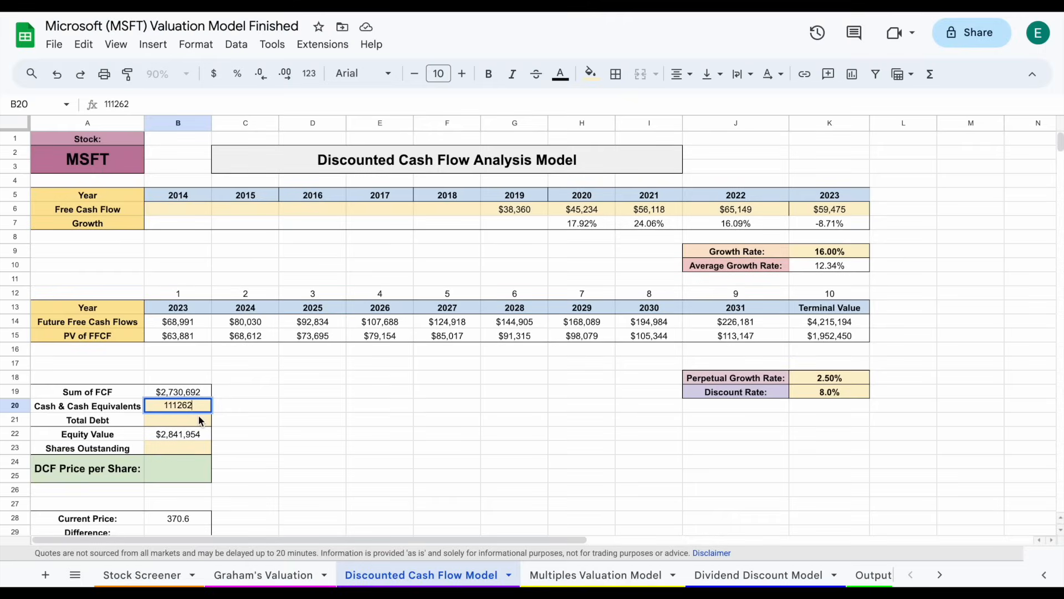
click(198, 420)
text(59,9)
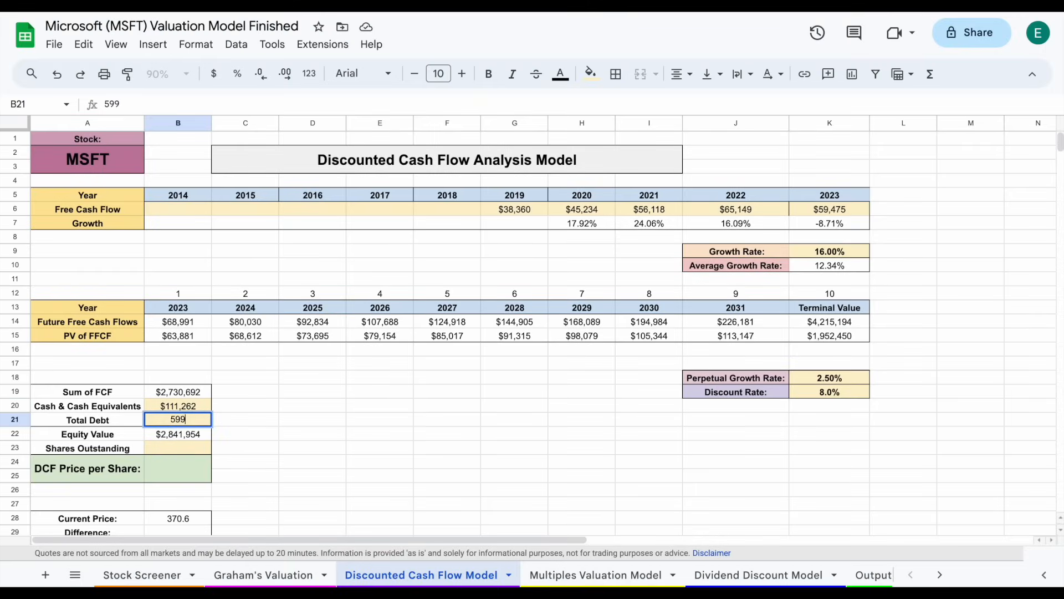
text(65)
key(Return)
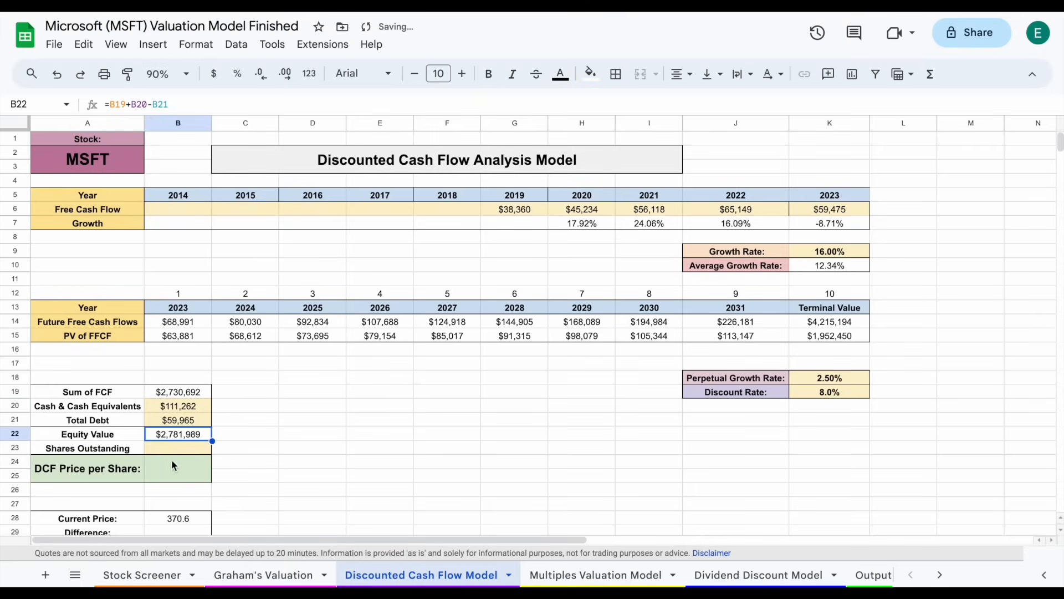
Check the Equity Value formula in the discounted cash flow model, and select the empty Shares Outstanding cell.
drag(111, 435, 175, 434)
click(199, 434)
drag(114, 448, 194, 449)
click(194, 448)
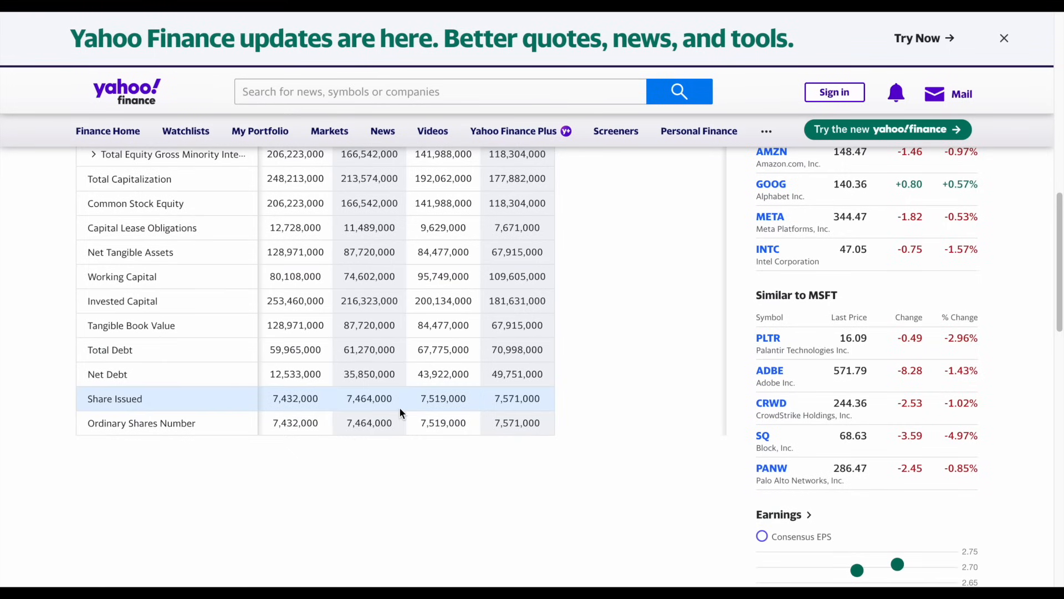
Look up Microsoft's shares outstanding on the Yahoo Finance Statistics page, and enter 7430 for Shares Outstanding in the Google Sheets discounted cash flow model.
scroll(401, 408, up, 15)
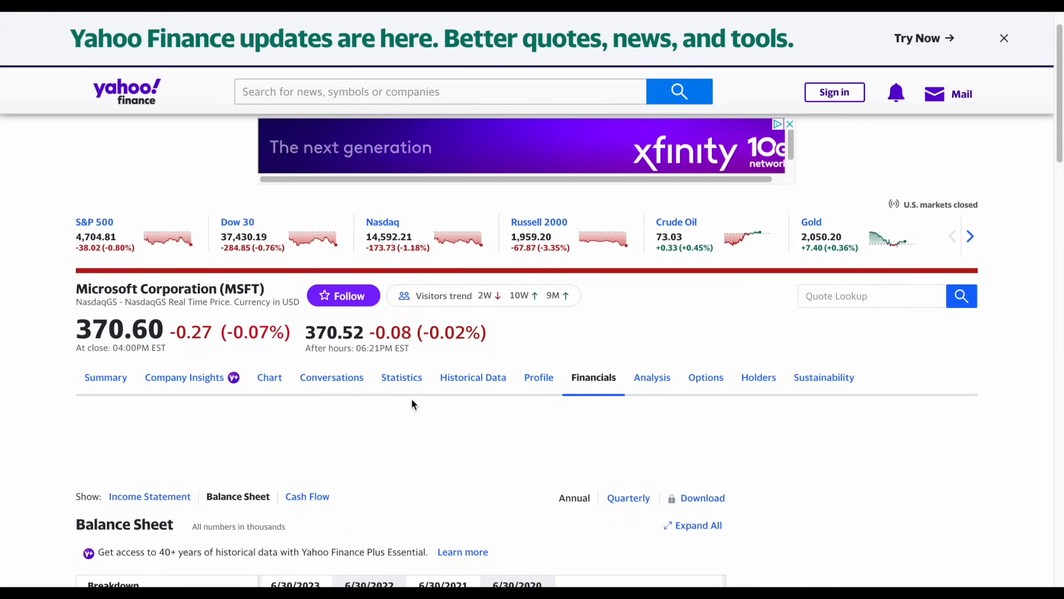
click(407, 377)
scroll(408, 377, down, 3)
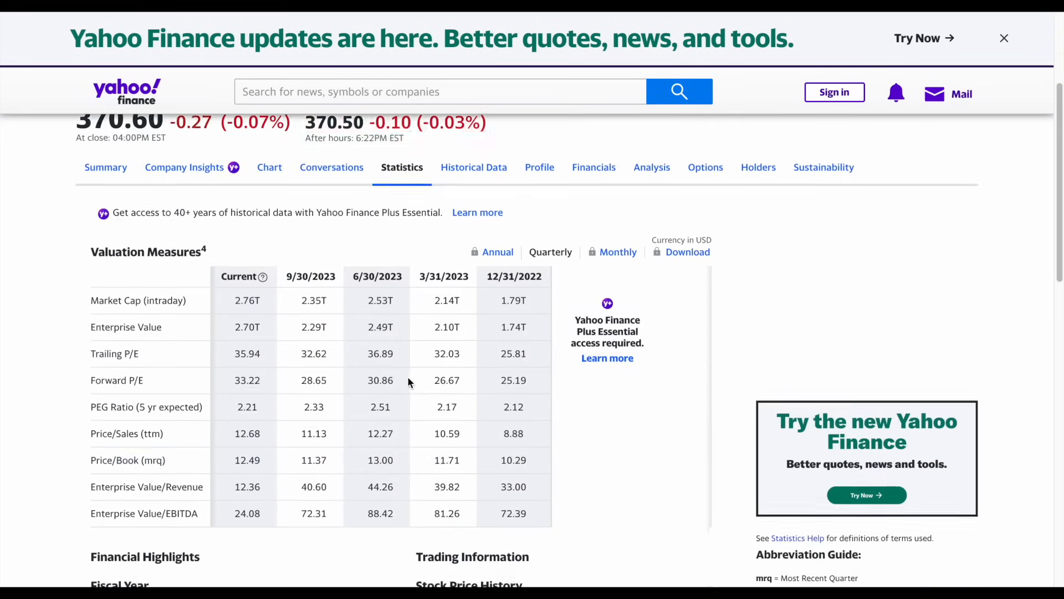
scroll(408, 377, down, 3)
scroll(407, 377, down, 3)
scroll(408, 381, down, 2)
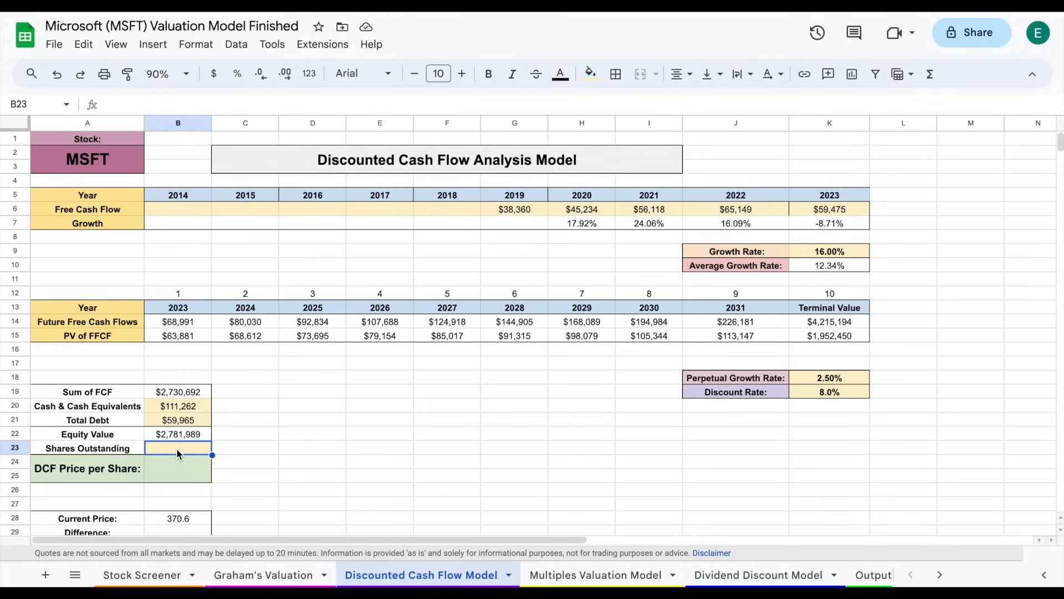
text(7430)
key(Return)
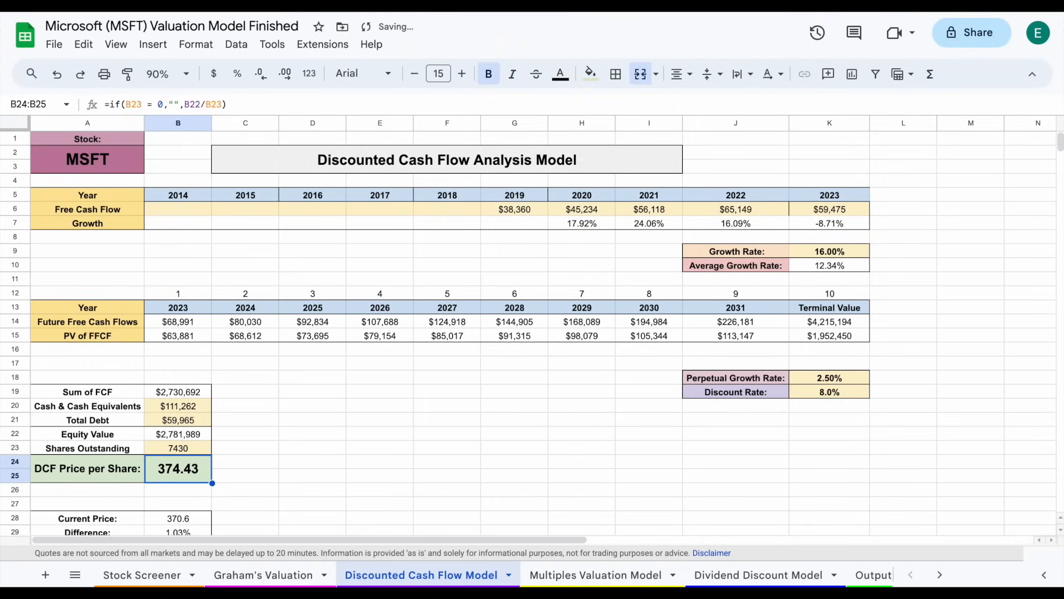
Check the DCF Price per Share formula against Equity Value and Shares Outstanding, and compare it with the Current Price cell.
click(305, 435)
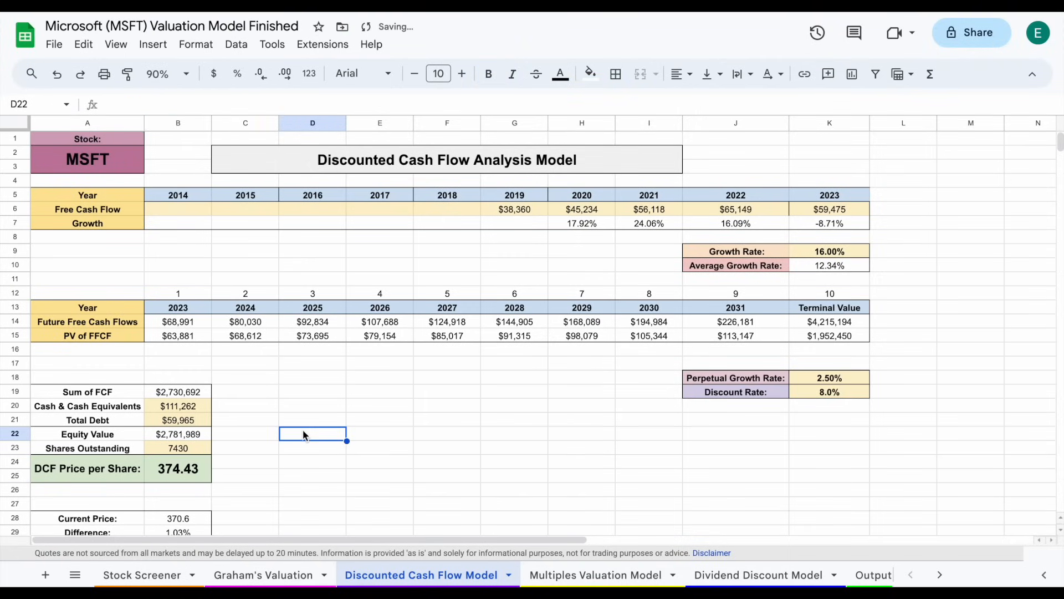
click(199, 478)
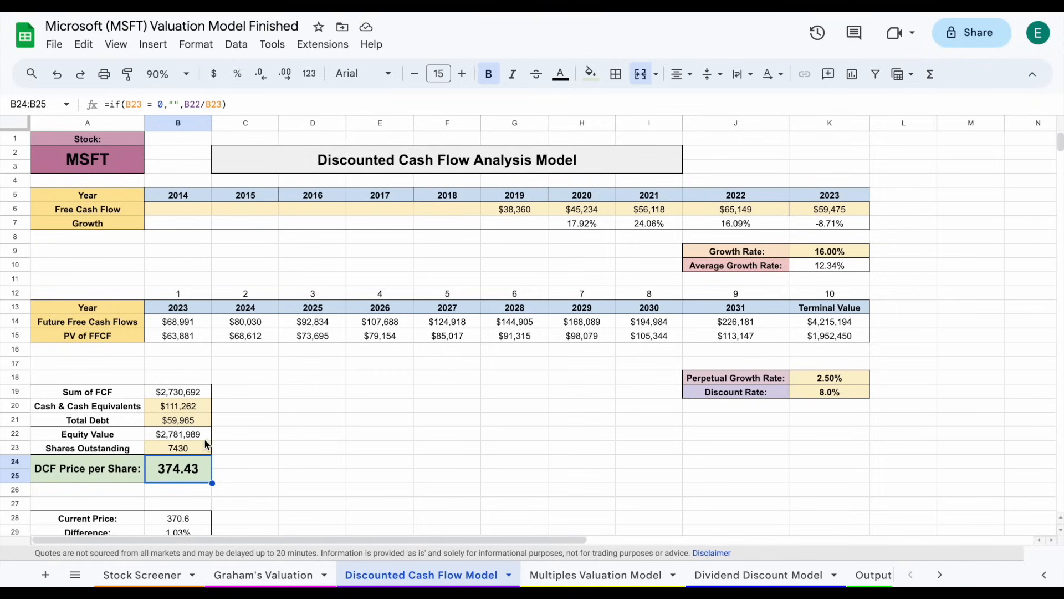
click(204, 439)
click(199, 447)
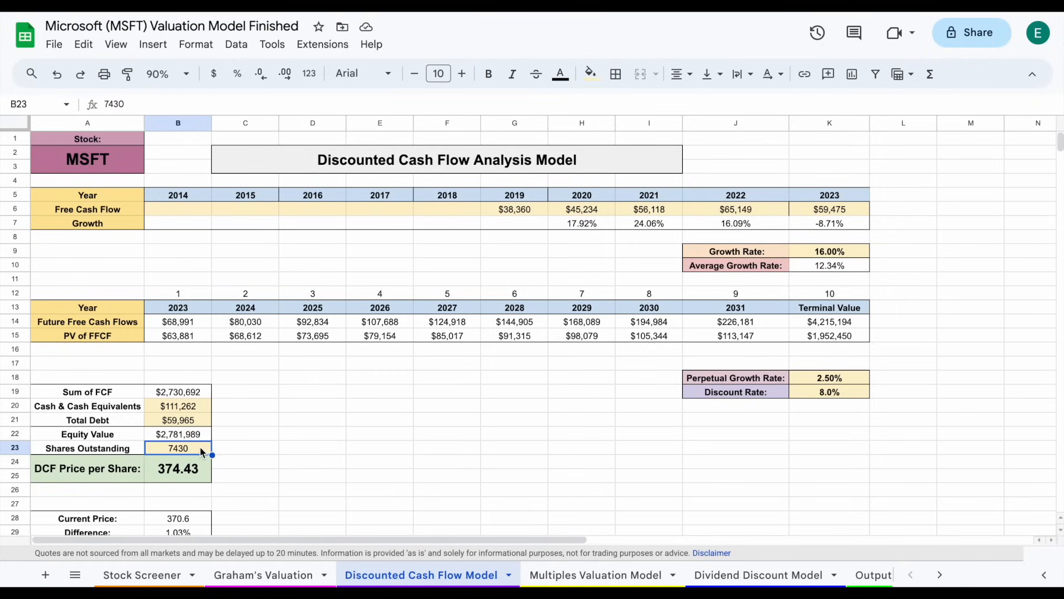
click(210, 471)
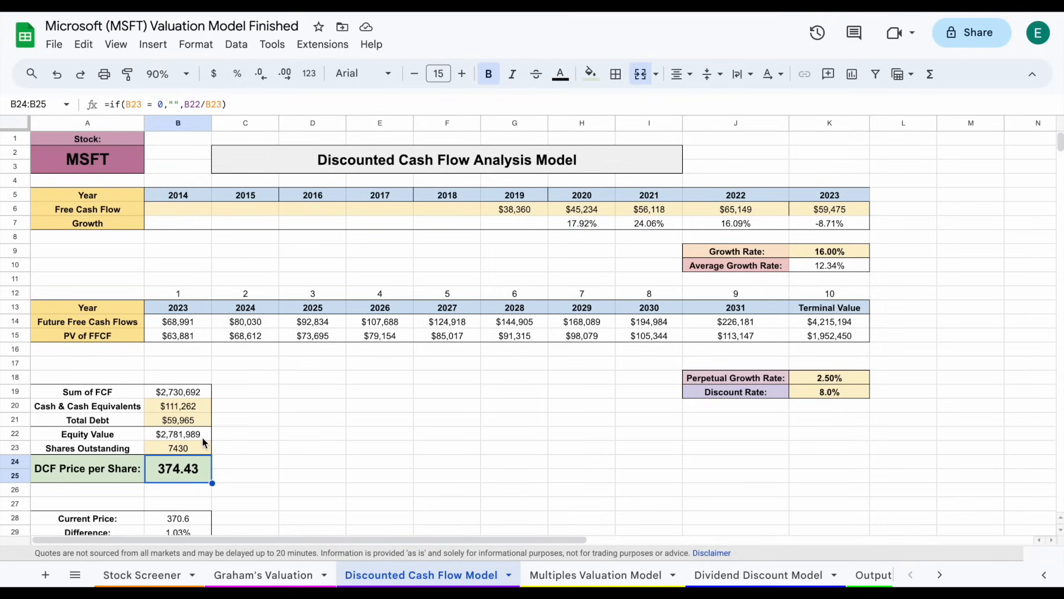
drag(130, 522, 174, 518)
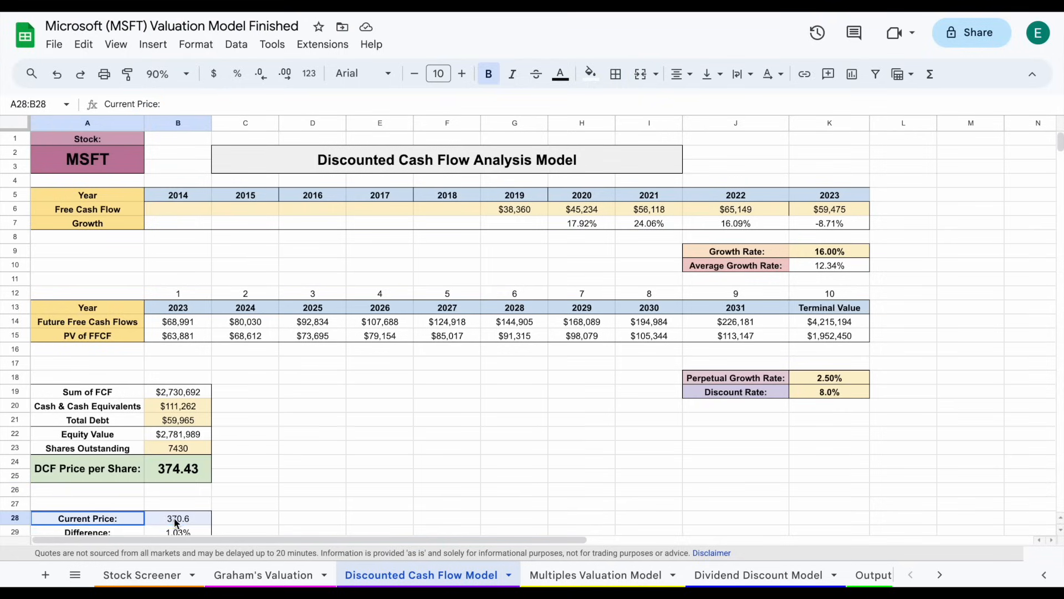
click(198, 522)
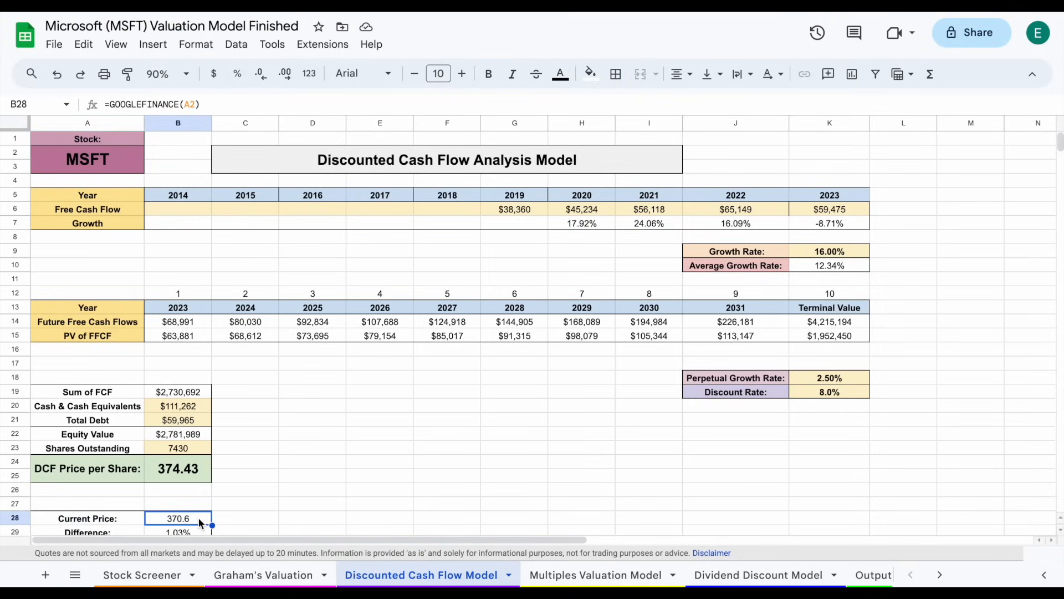
Examine the Growth Rate and Discount Rate assumptions behind the discounted cash flow result.
click(390, 435)
drag(758, 255, 803, 250)
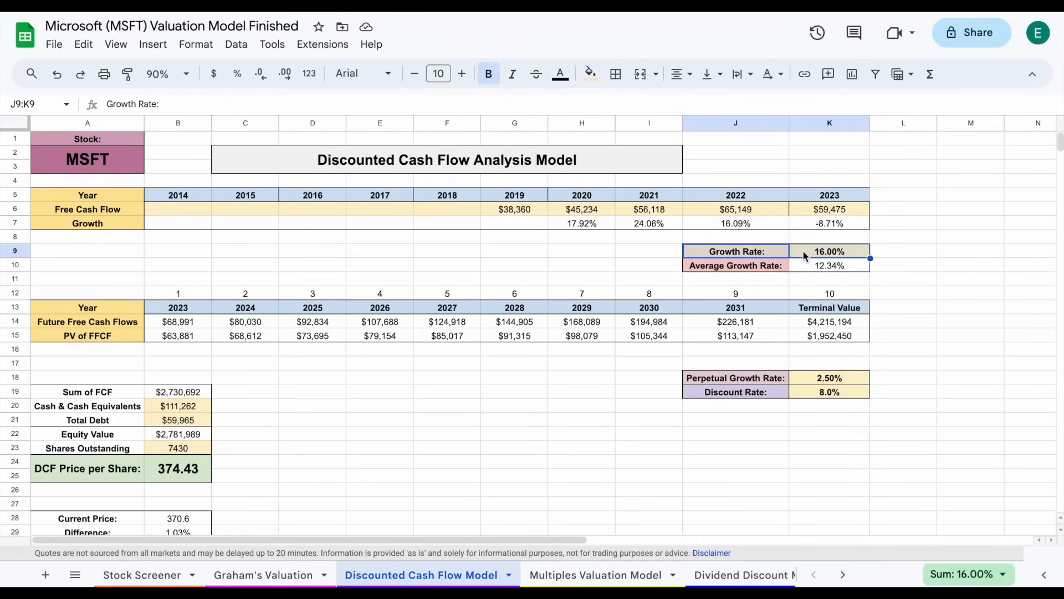
drag(765, 392, 803, 392)
click(329, 460)
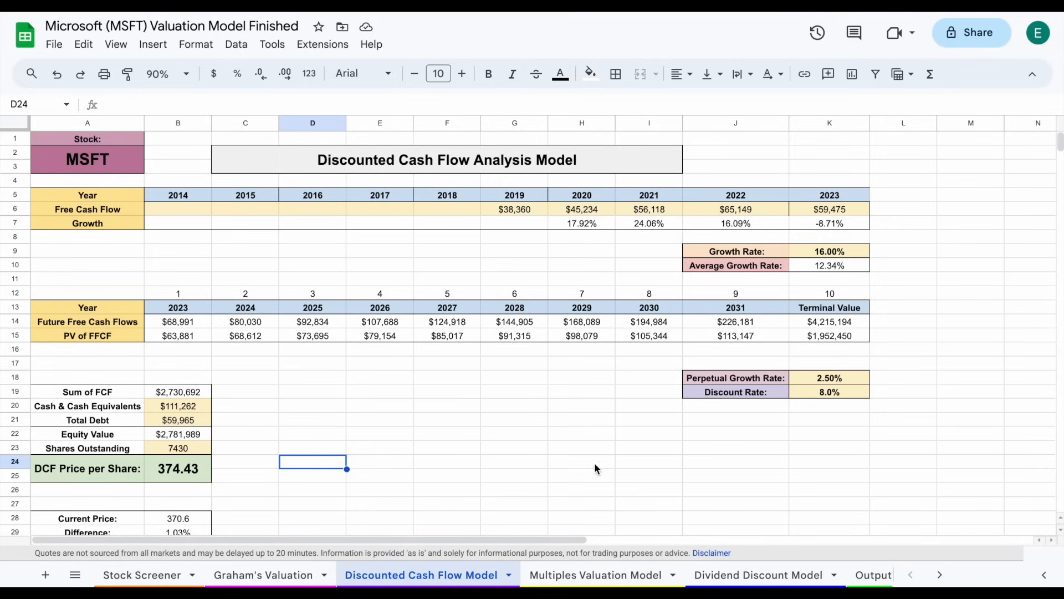
click(427, 407)
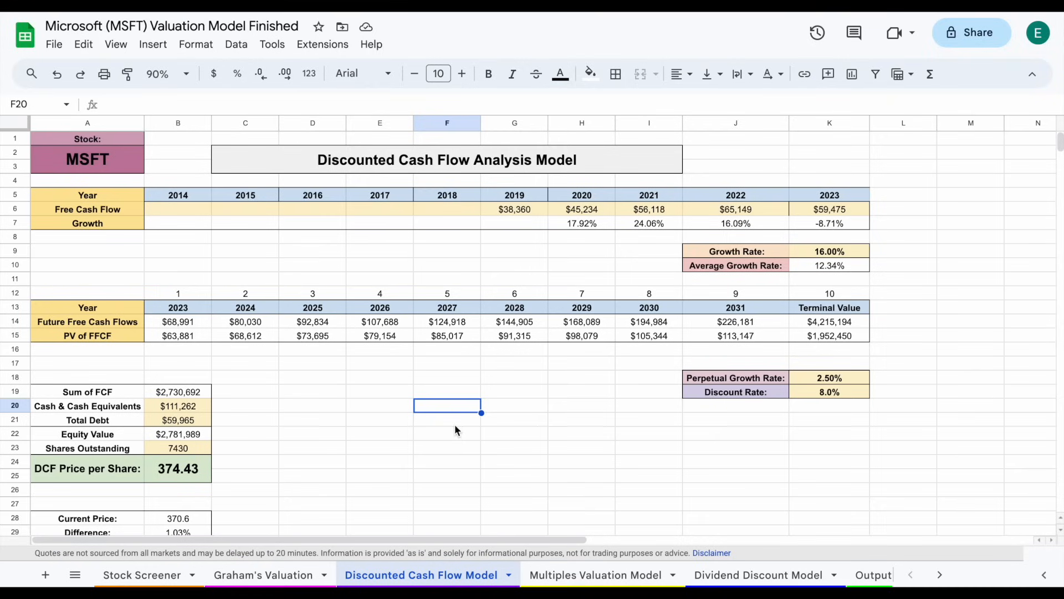
Open the Multiples Valuation Model sheet at 125% zoom, and inspect its MSFT company cell and P/E Multiple heading.
click(587, 574)
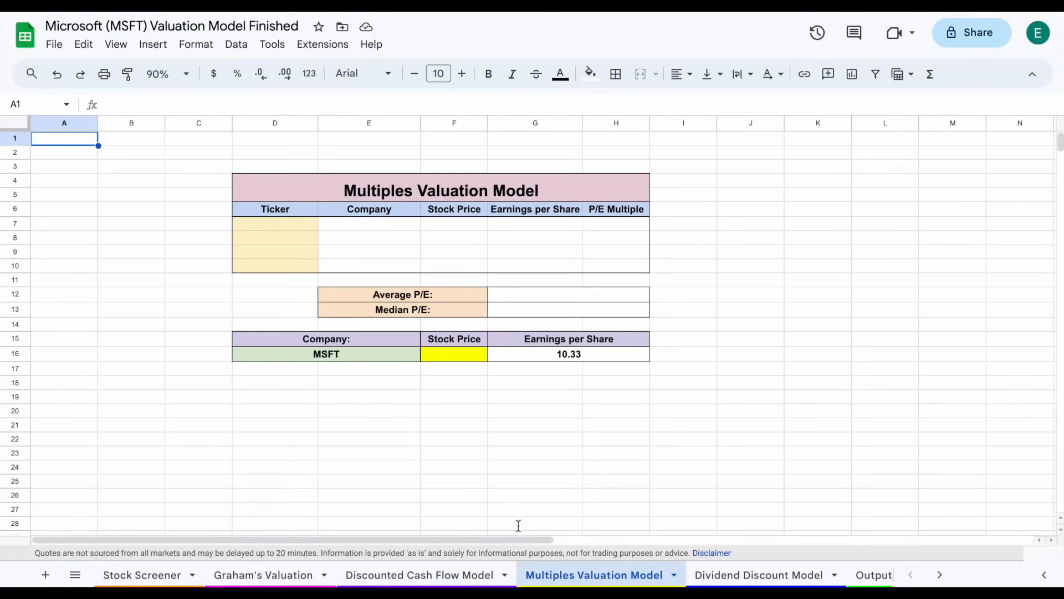
click(183, 74)
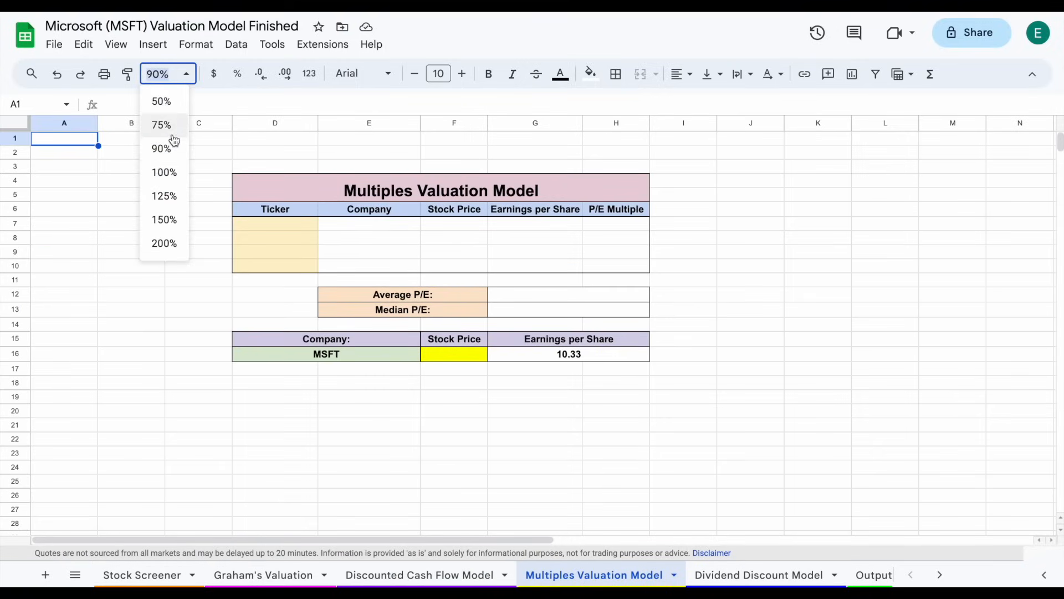
click(172, 196)
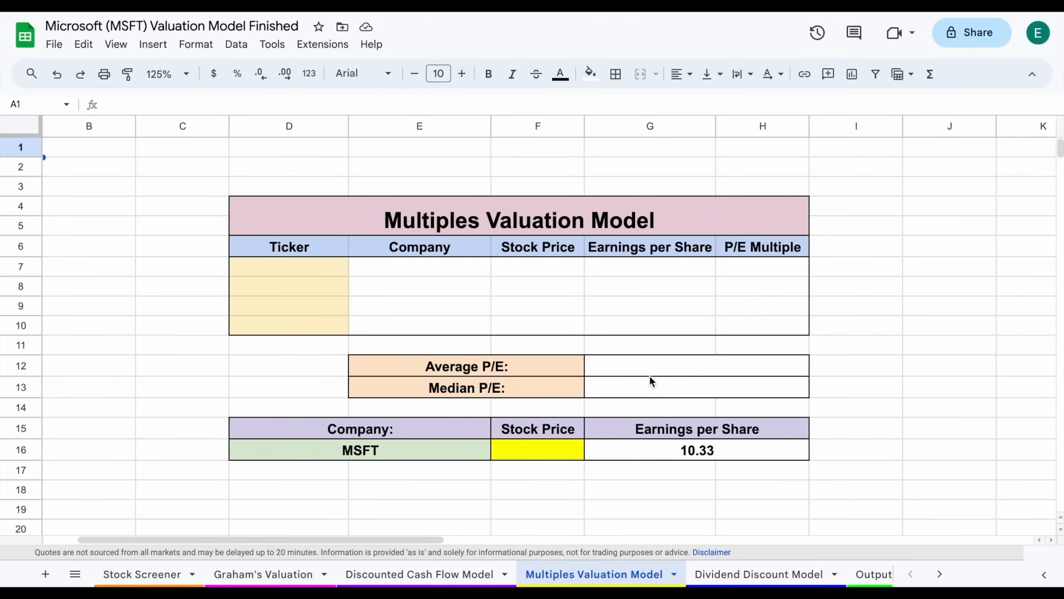
click(457, 456)
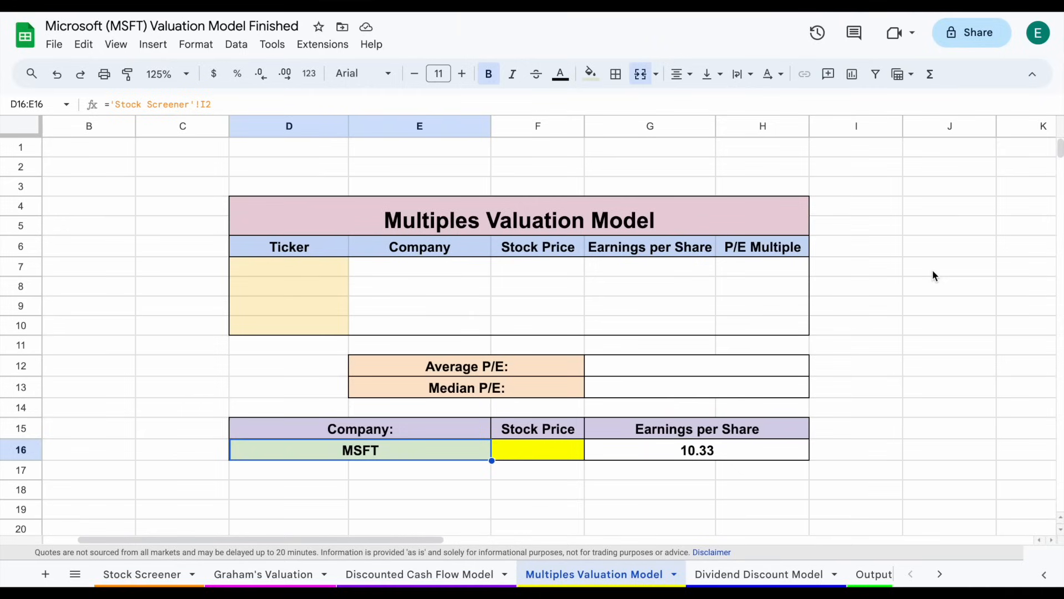
click(799, 251)
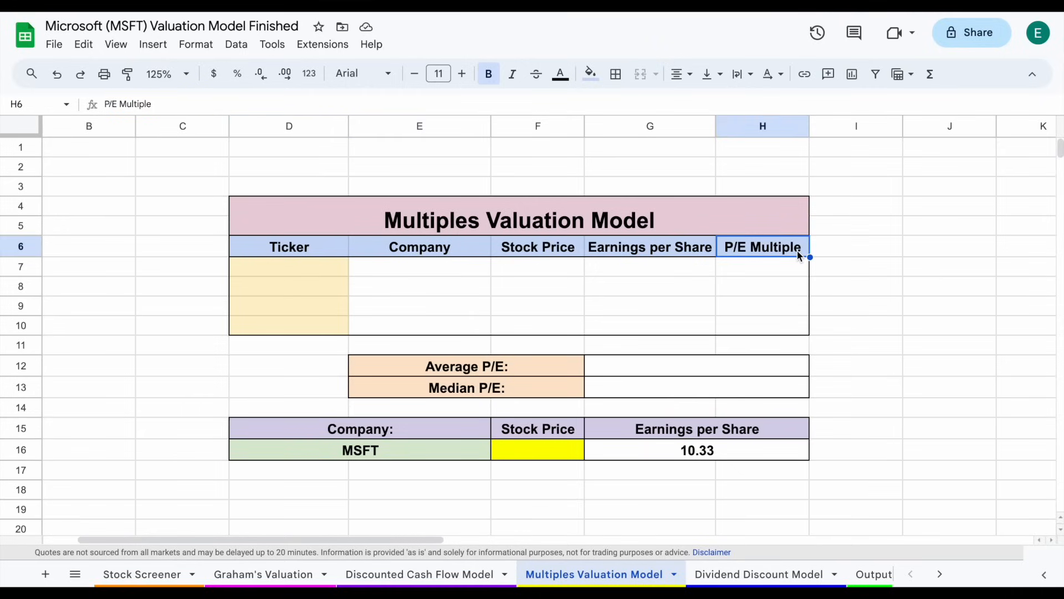
Enter AAPL as the first ticker in the multiples comparison table.
click(311, 271)
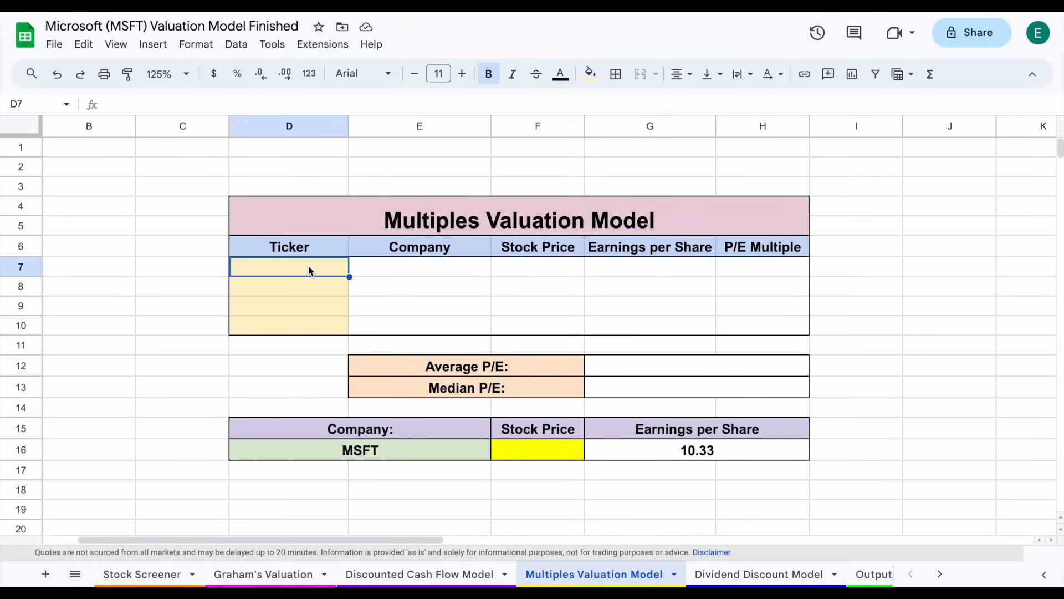
text(AA)
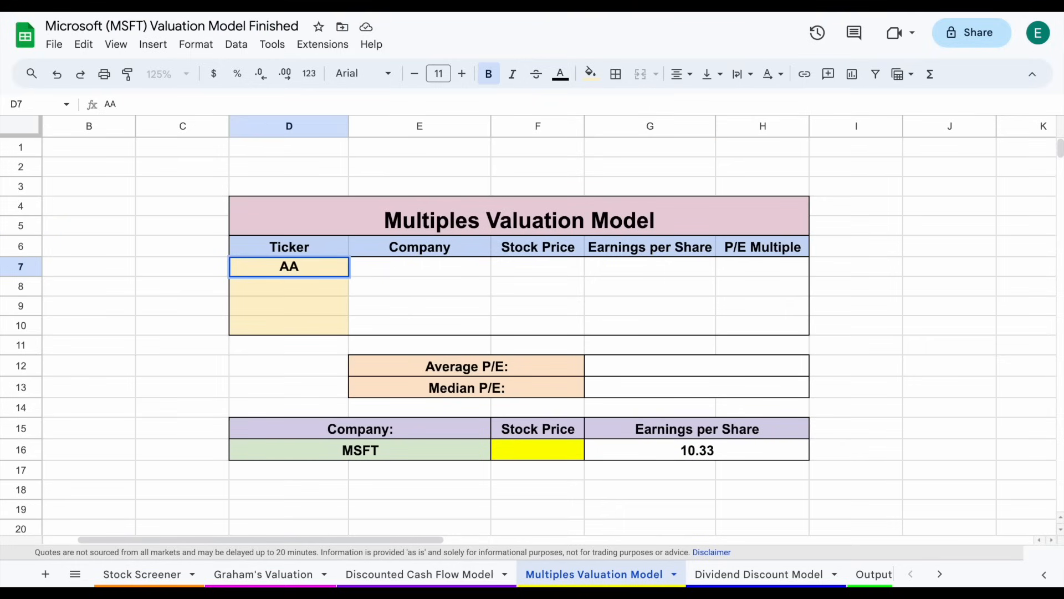
text(PL)
key(Return)
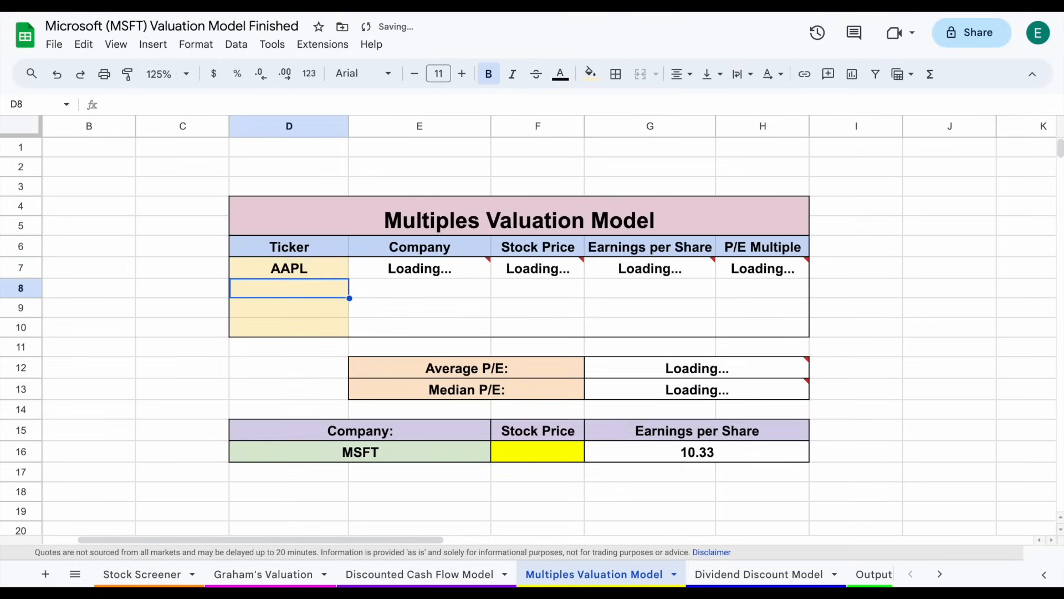
Check the company name, stock price, earnings per share and P/E multiple formulas in the AAPL row.
click(447, 273)
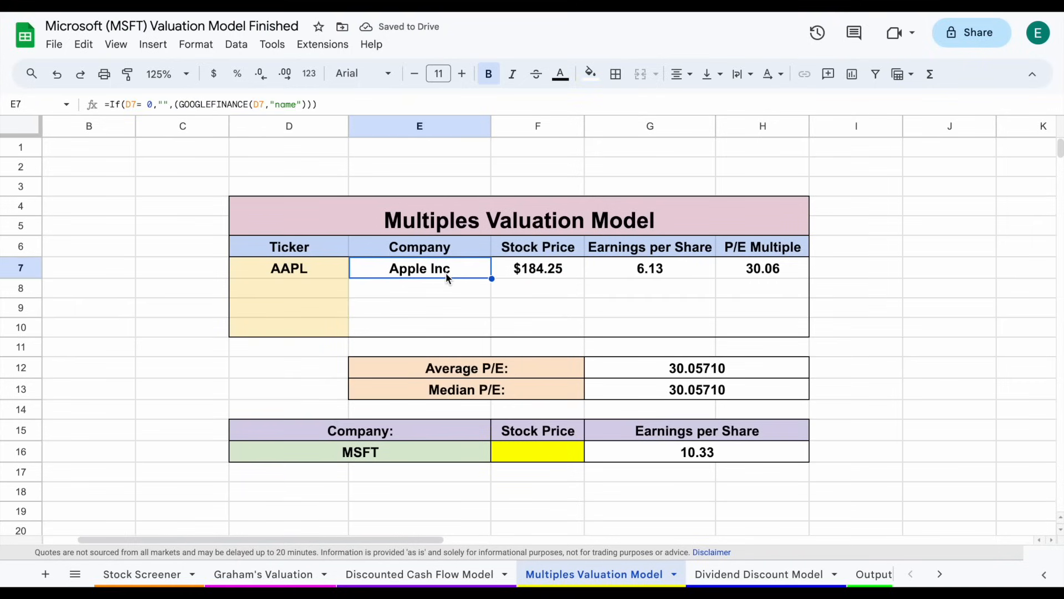
click(543, 272)
click(673, 267)
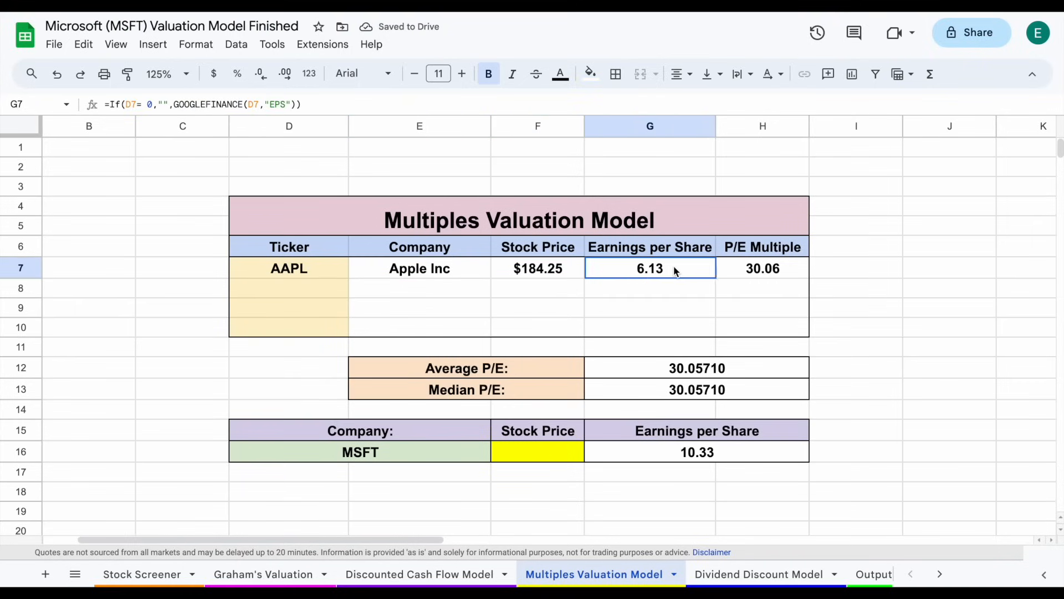
click(796, 275)
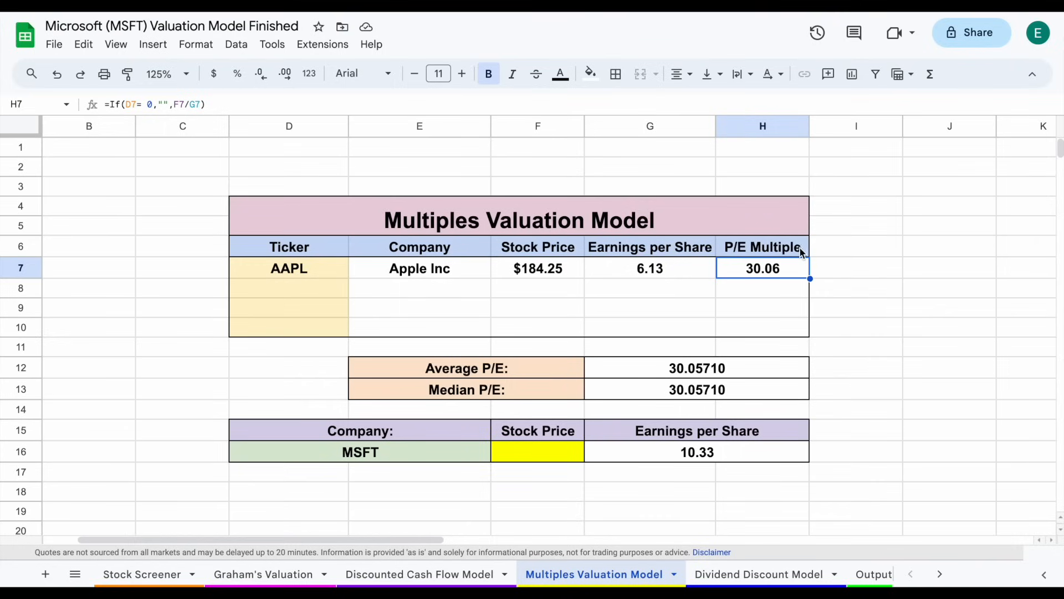
click(574, 266)
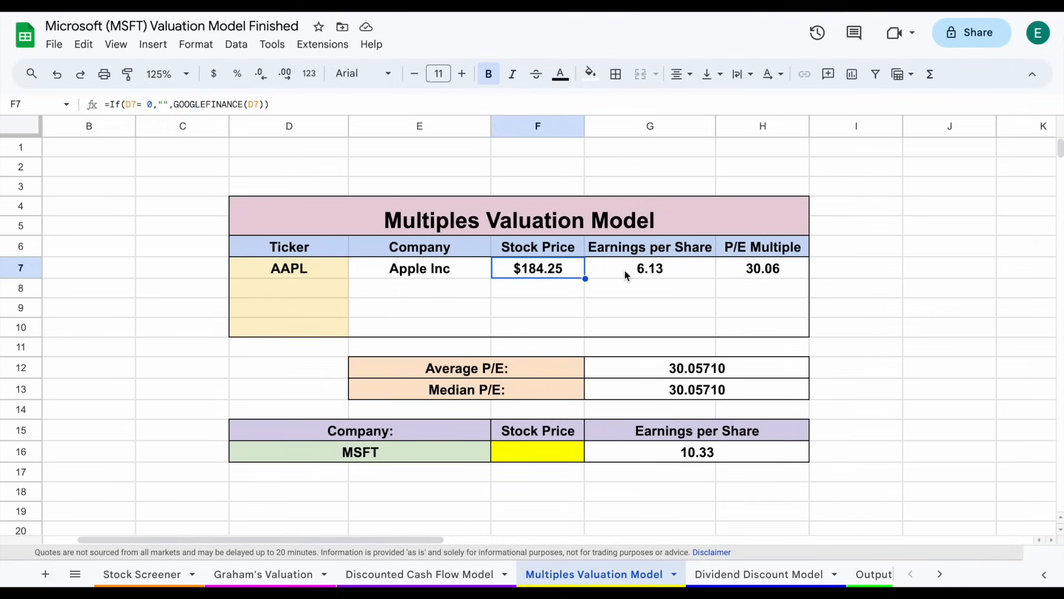
click(668, 276)
click(802, 275)
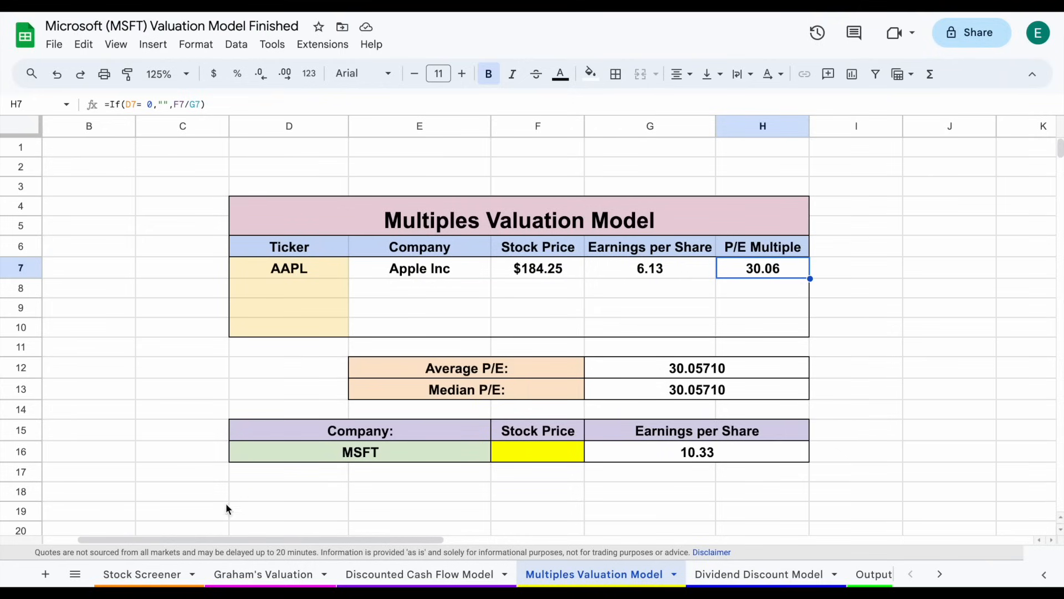
Find Microsoft's Price to Earnings value on the Stock Screener sheet and check its formula.
click(142, 574)
scroll(376, 366, down, 5)
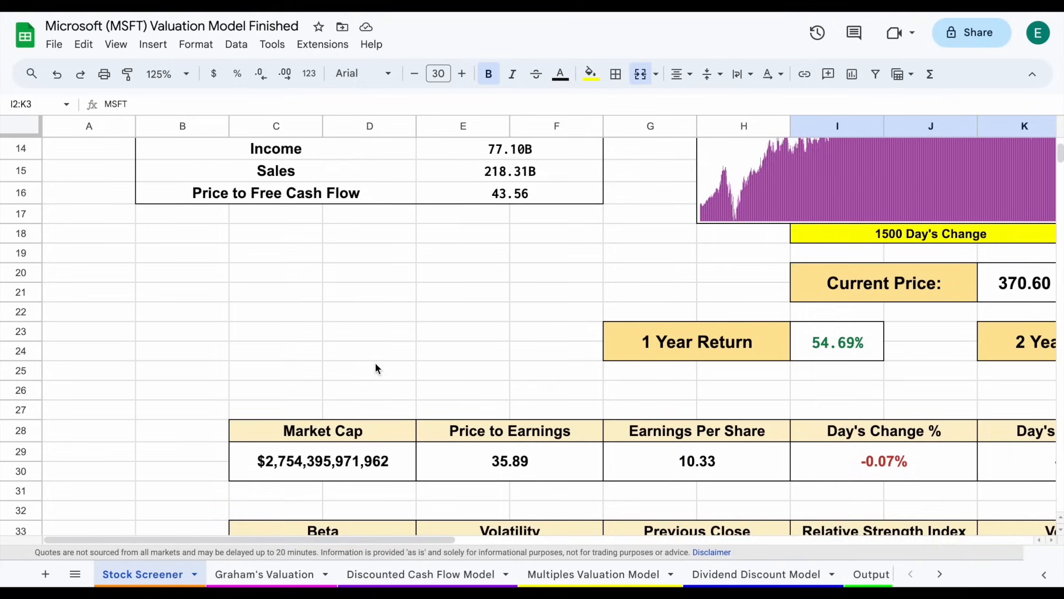
scroll(375, 367, down, 1)
click(553, 436)
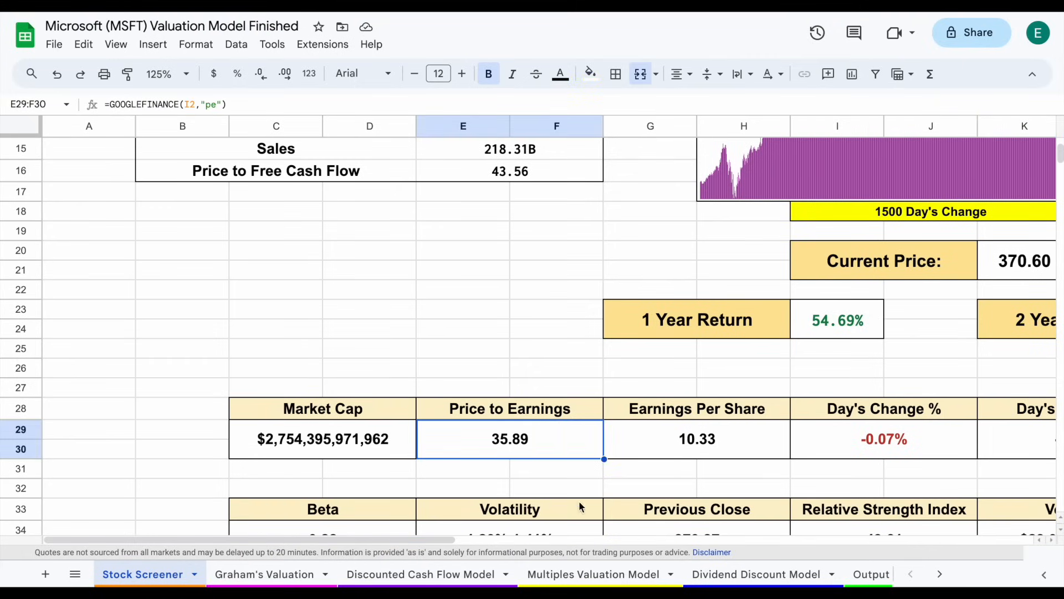
In the Multiples Valuation Model sheet, enter AMZN as the second ticker and check its P/E multiple formula.
click(589, 574)
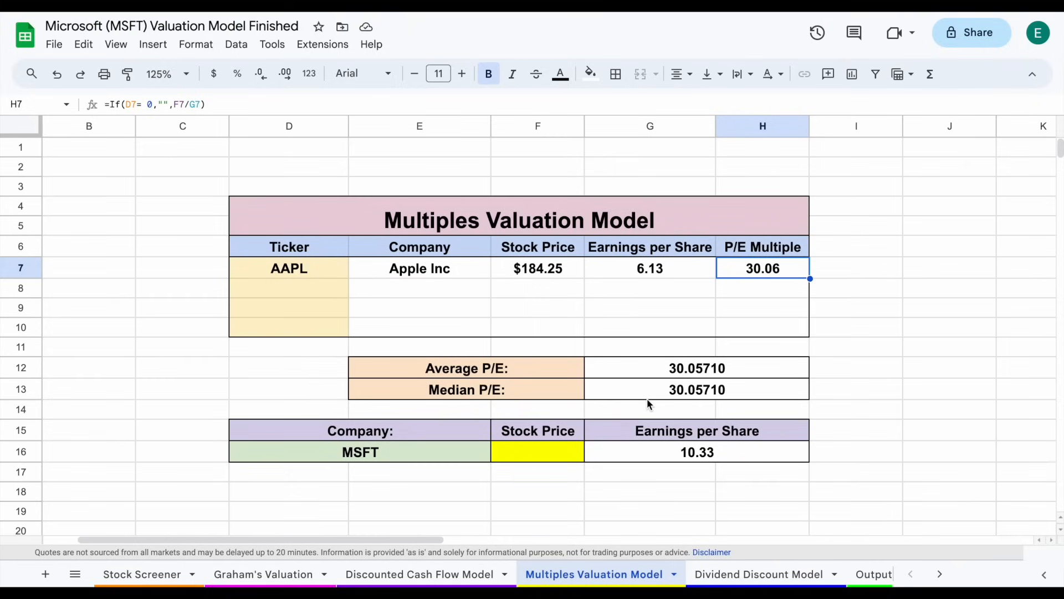
click(338, 296)
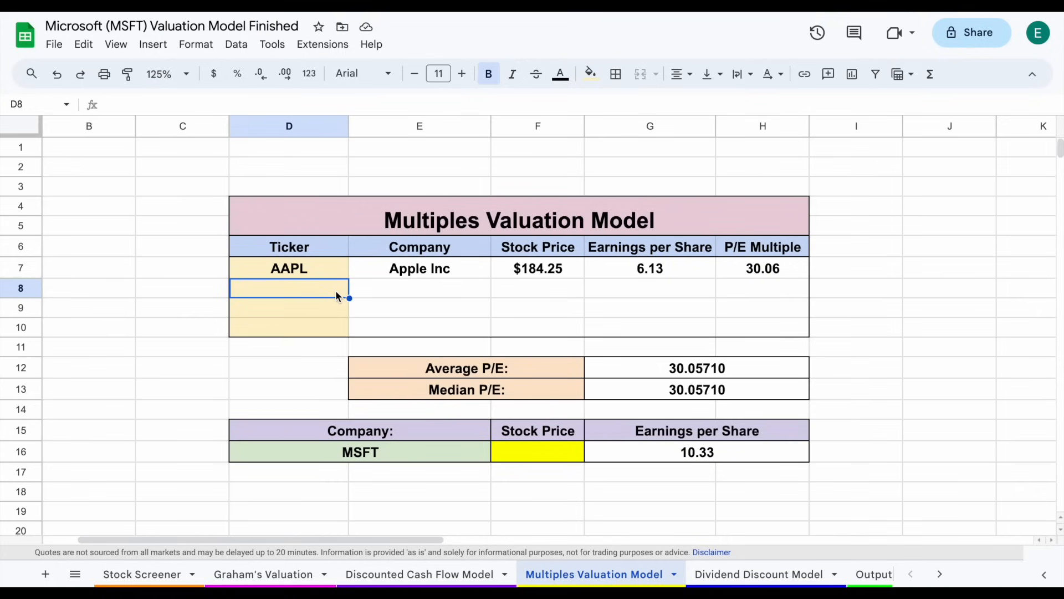
text(AMZN)
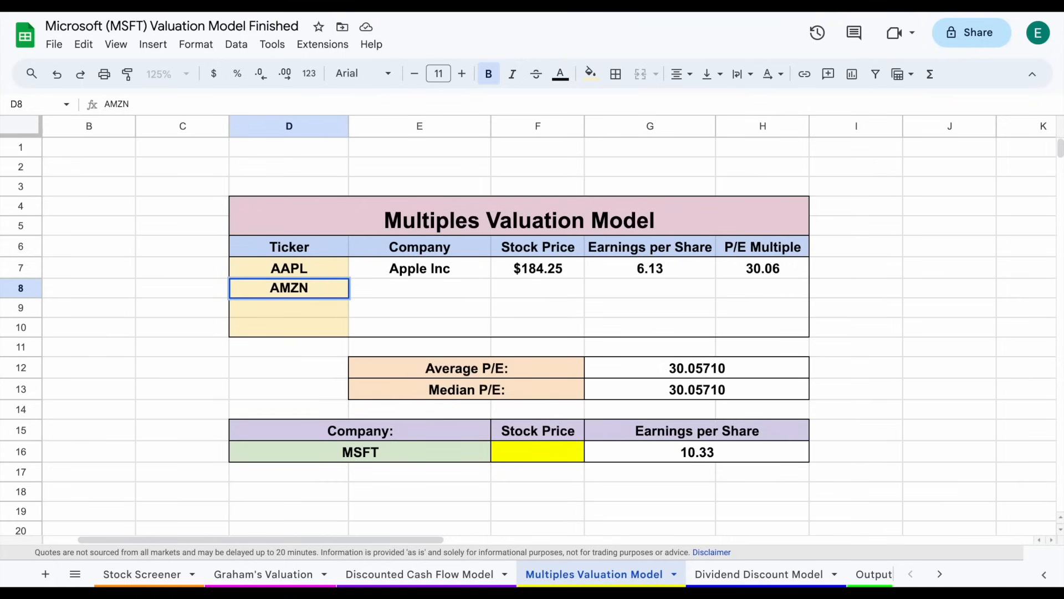
key(Return)
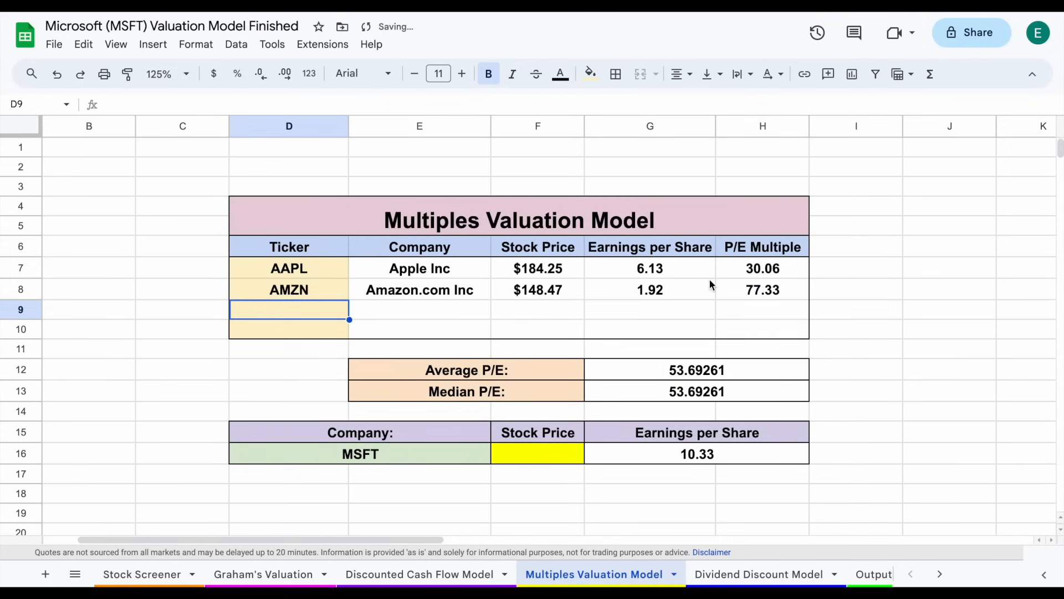
click(765, 294)
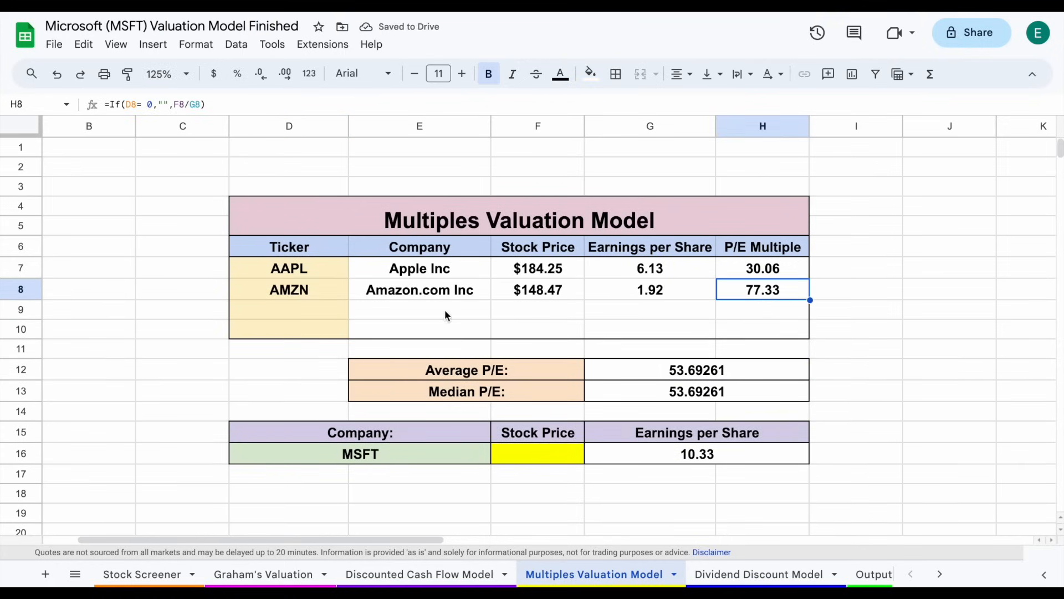
Enter META as the third ticker in the multiples comparison table.
click(325, 313)
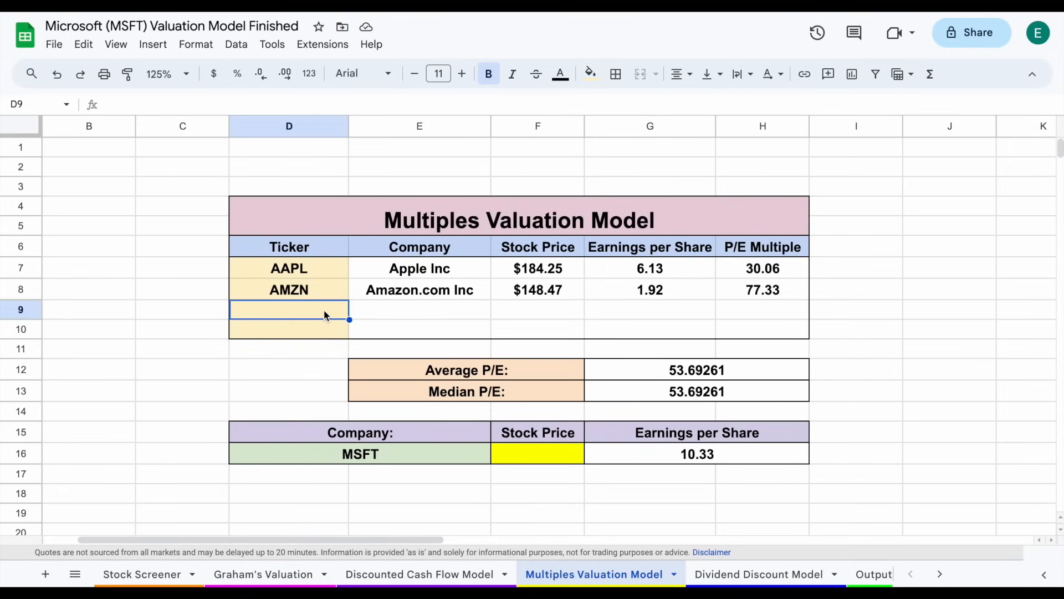
text(META)
key(Return)
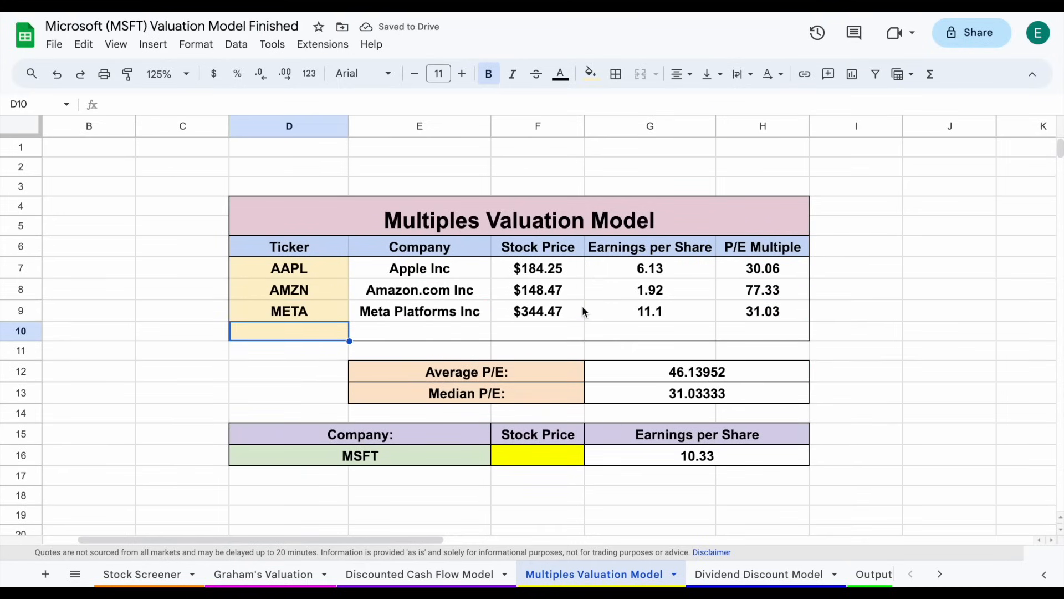
Check the Average P/E formula and the range of peer P/E multiples it covers.
drag(335, 268, 335, 311)
click(407, 458)
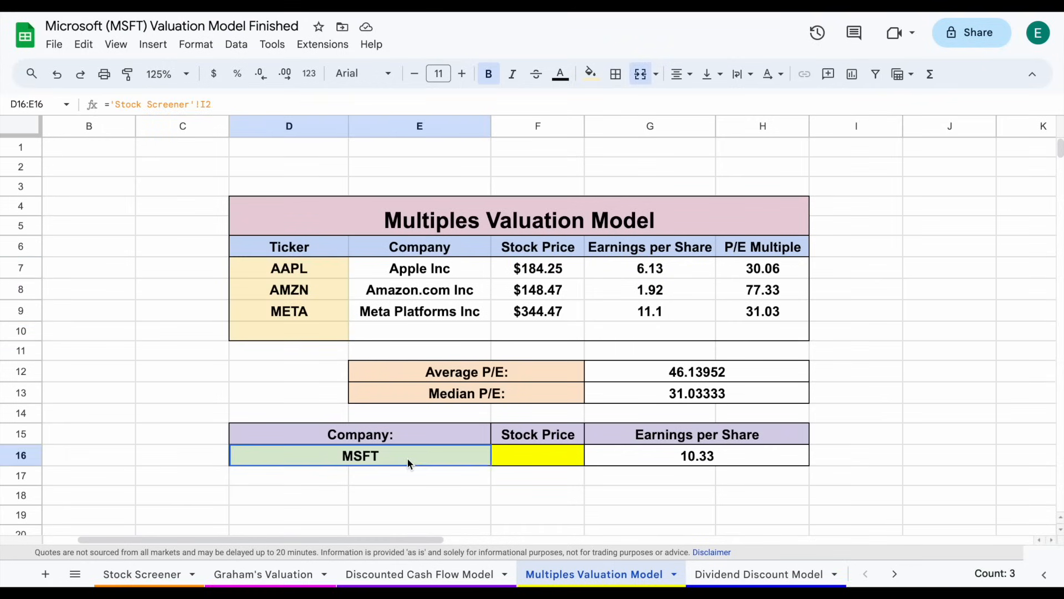
click(559, 373)
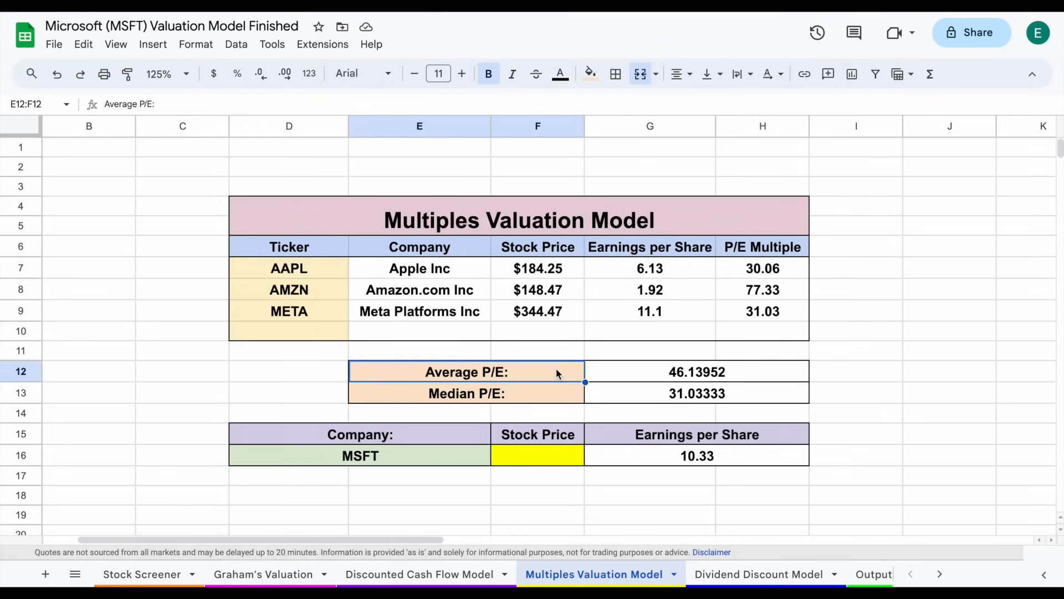
click(728, 379)
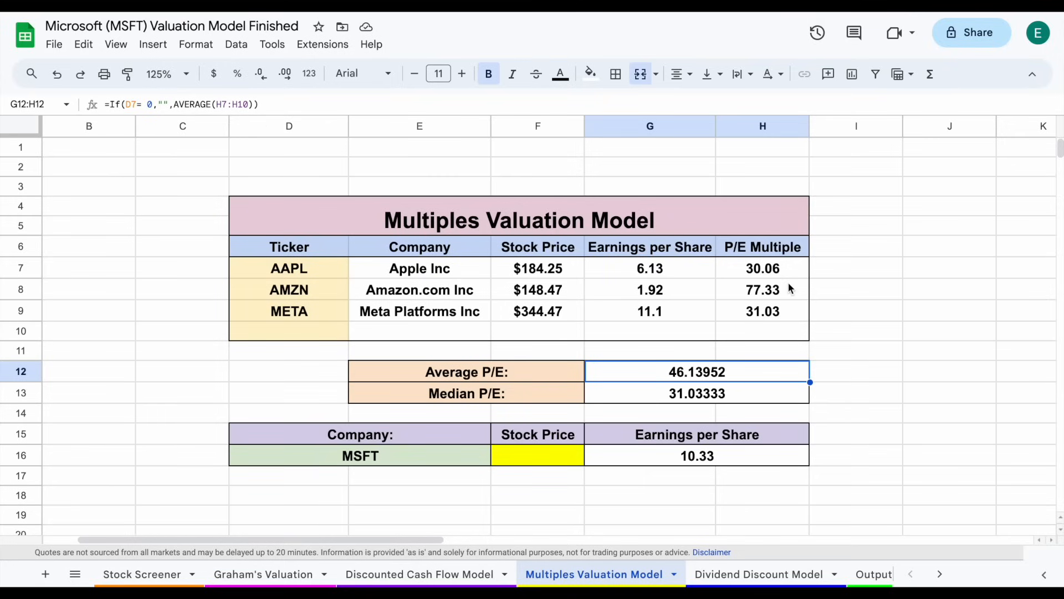
drag(786, 267, 786, 329)
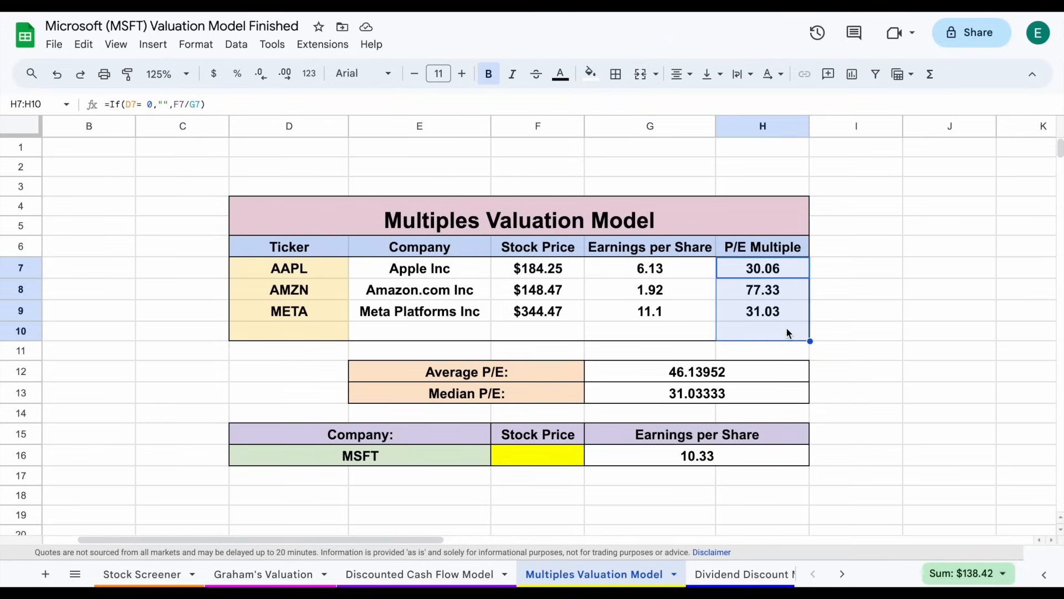
click(559, 377)
click(659, 376)
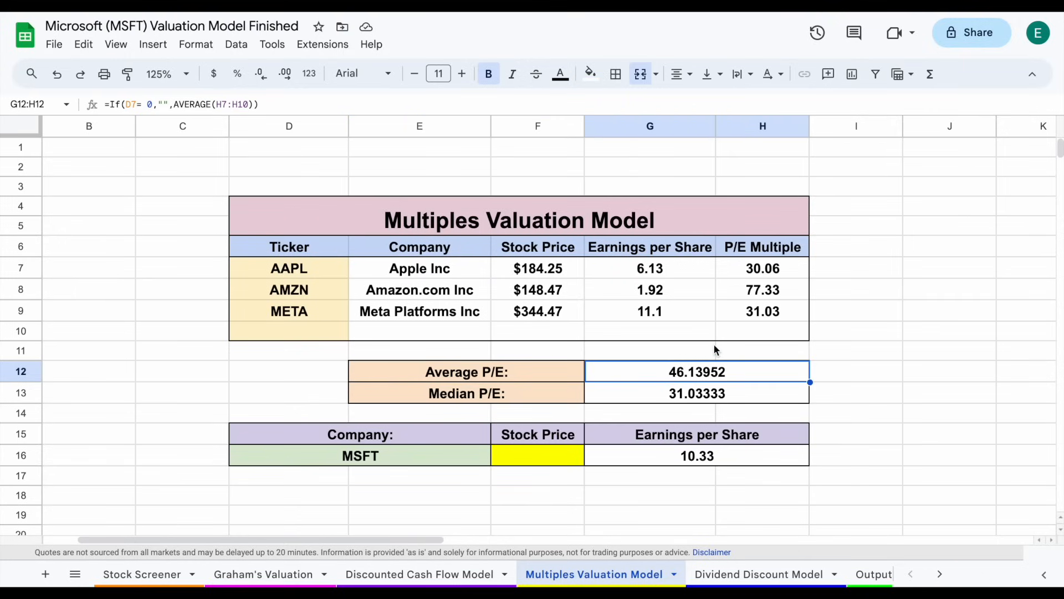
Calculate MSFT's stock price in F16 as Average P/E times earnings per share with =G12*G16.
click(414, 452)
click(639, 454)
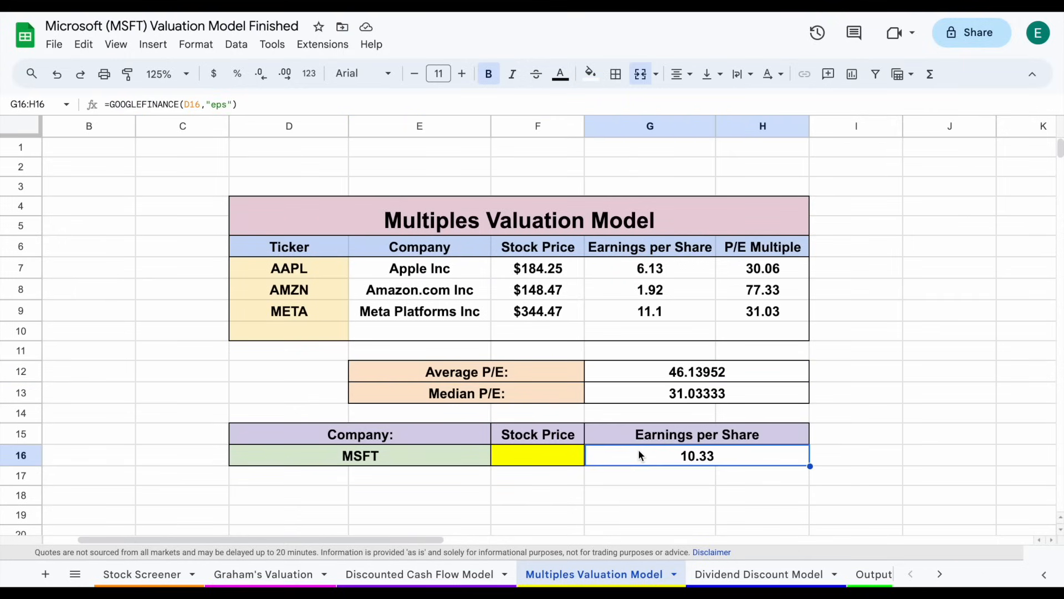
click(549, 457)
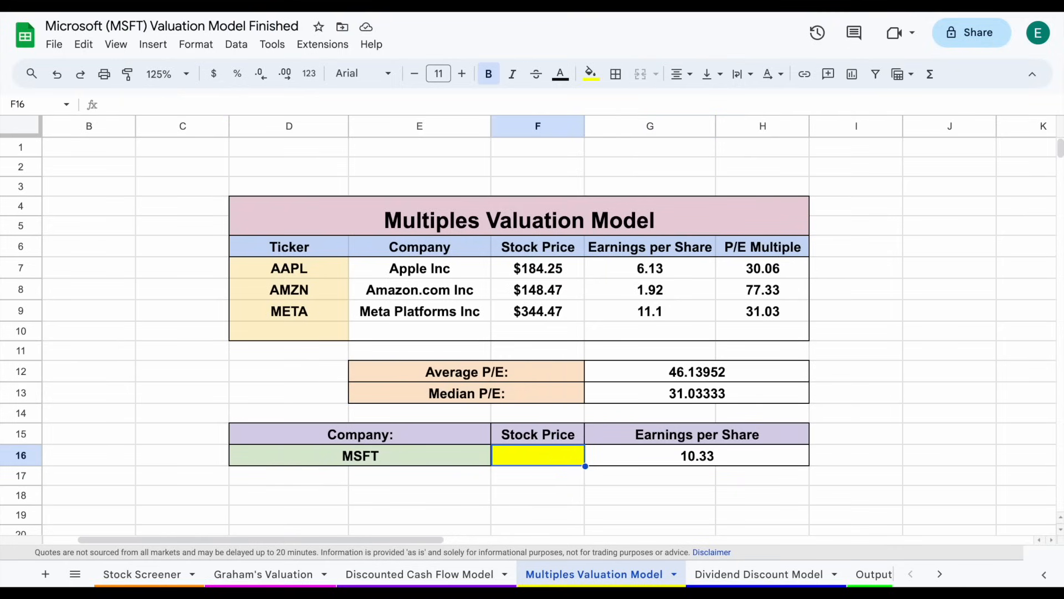
text(=)
click(657, 376)
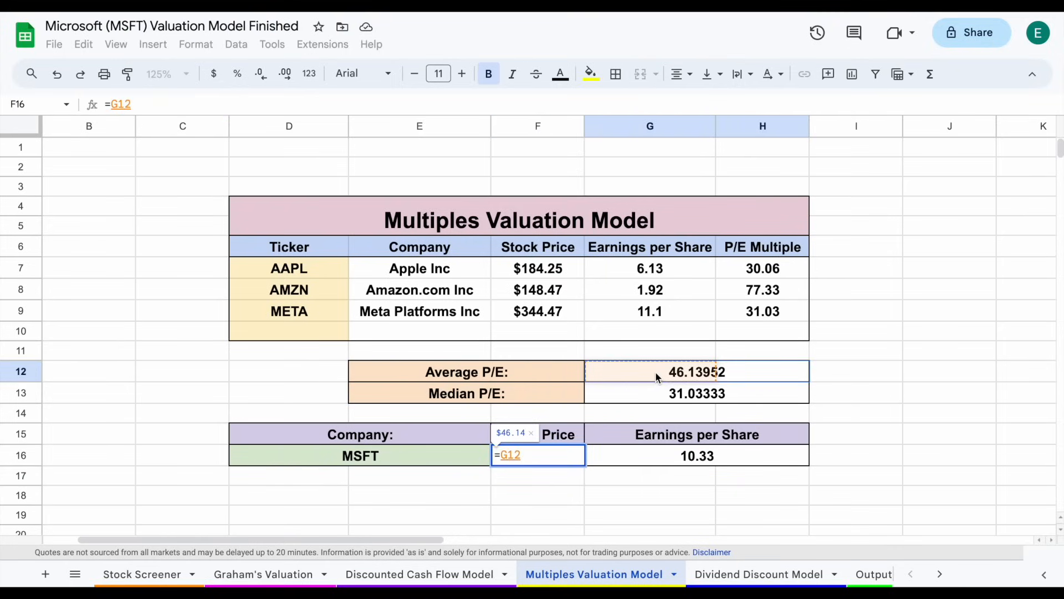
text(*)
click(711, 450)
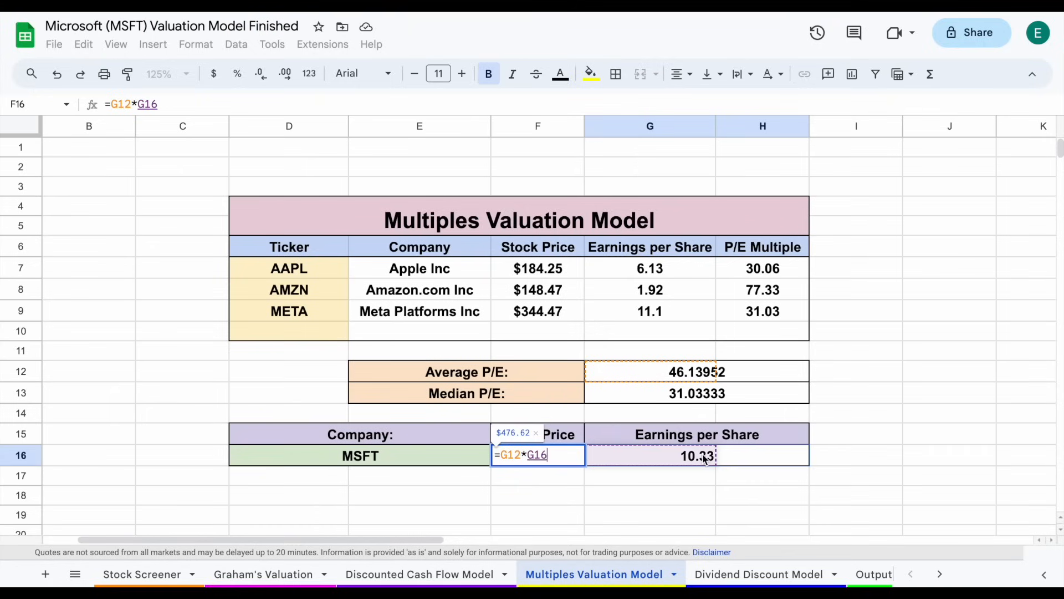
key(Return)
click(617, 495)
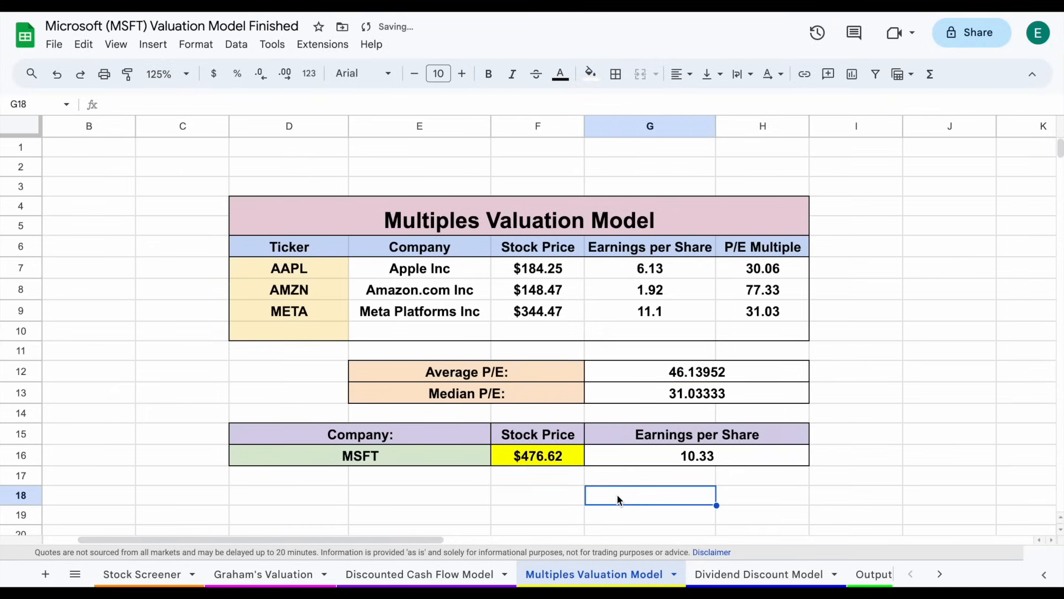
Compare the Average P/E and Median P/E formulas against Amazon's P/E multiple.
click(572, 458)
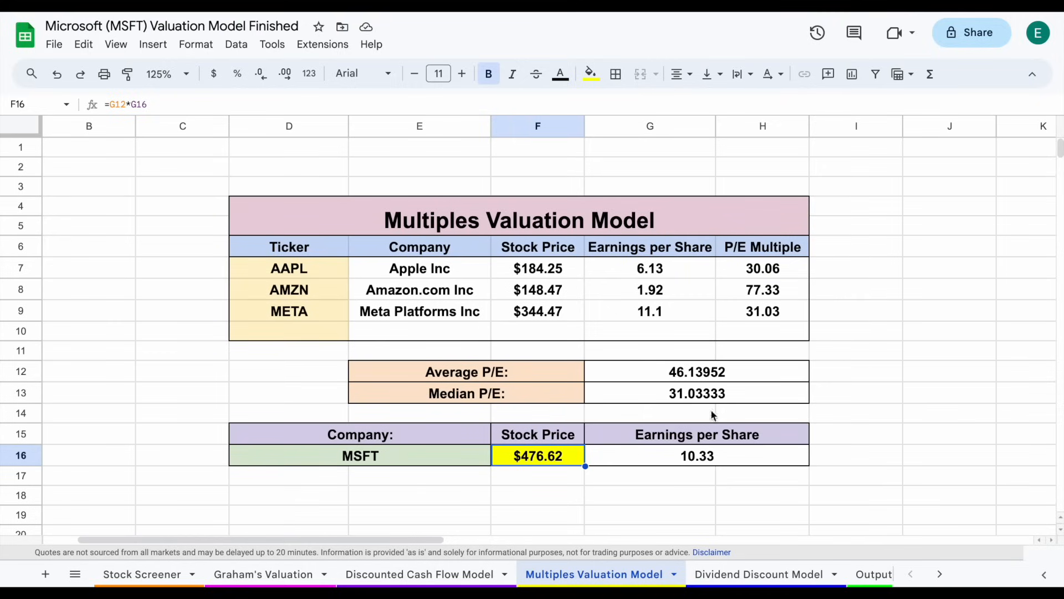
click(791, 295)
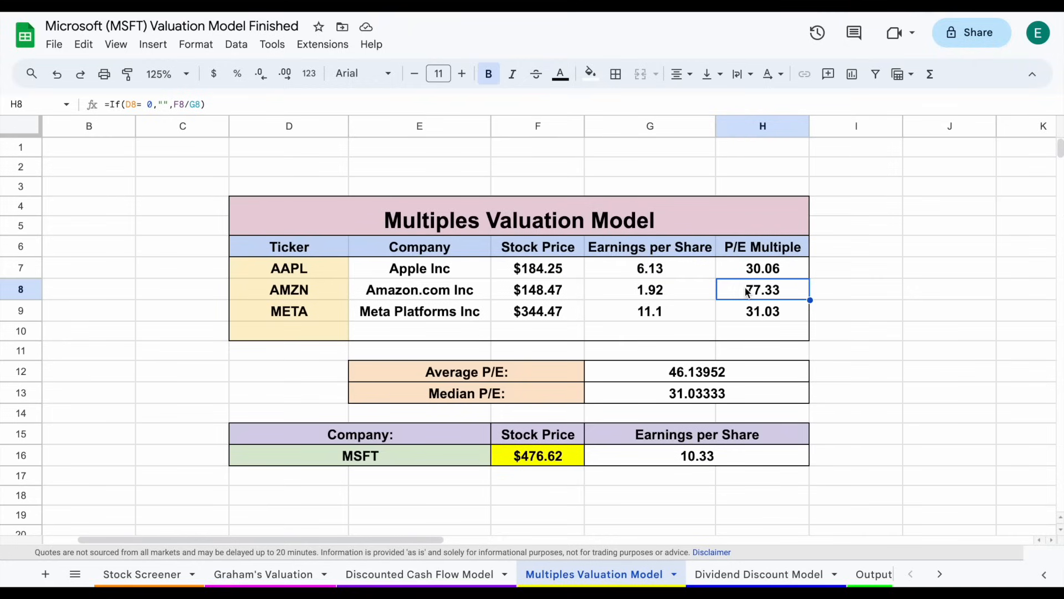
click(552, 399)
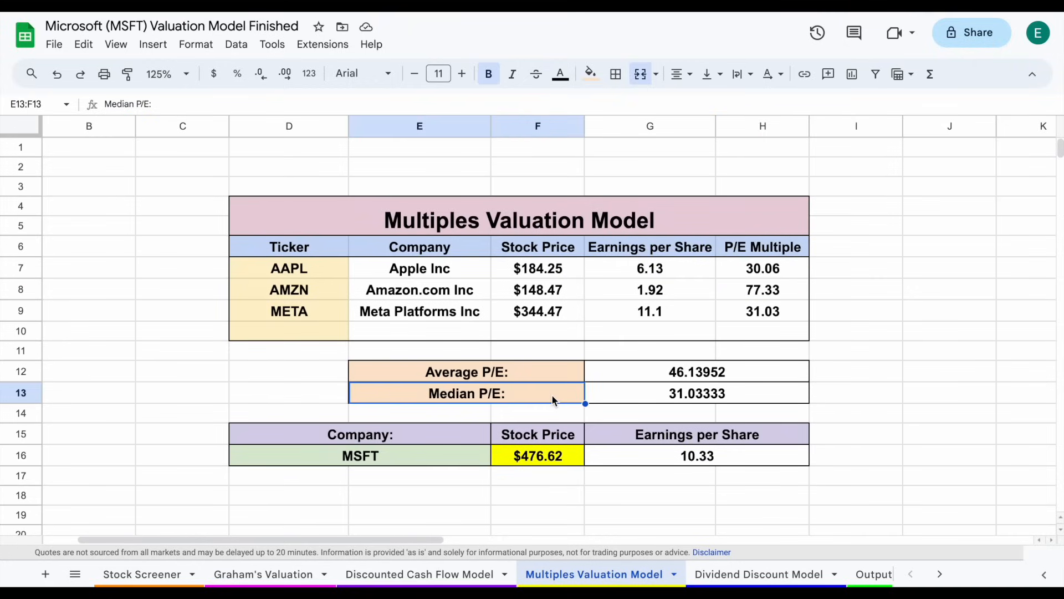
click(638, 400)
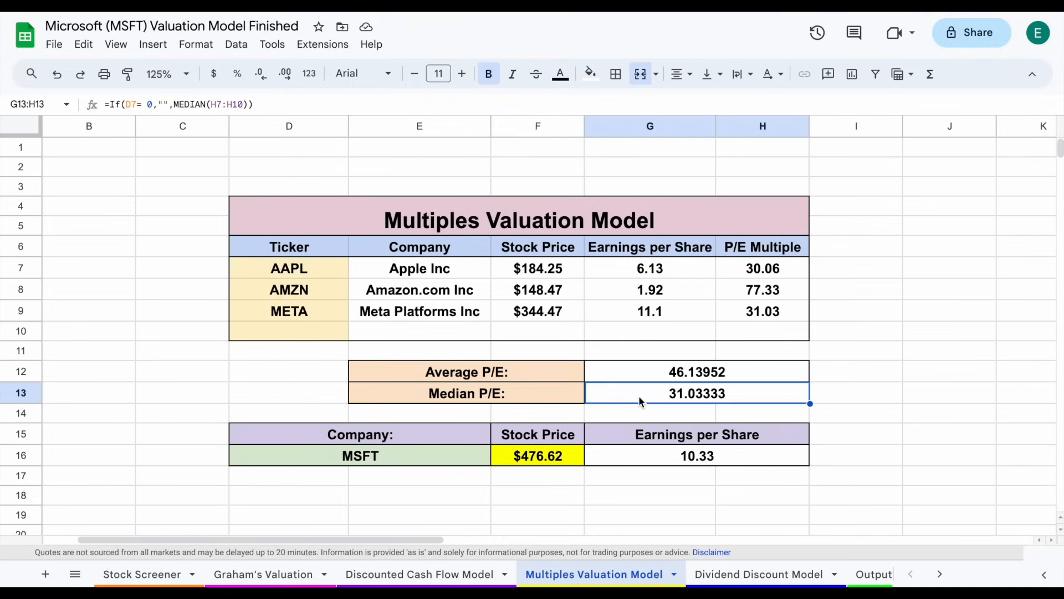
click(645, 372)
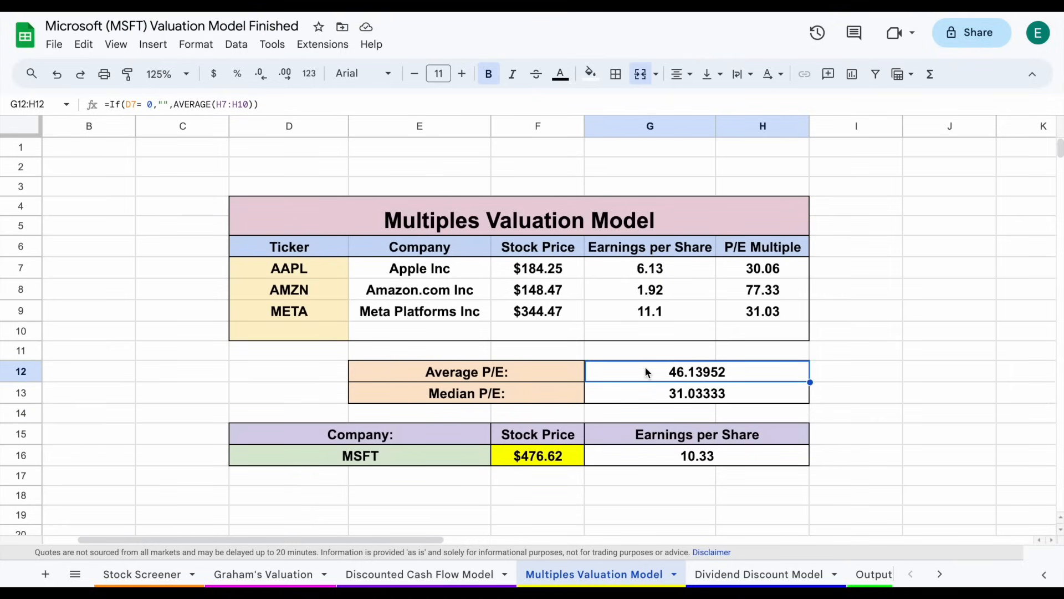
click(646, 397)
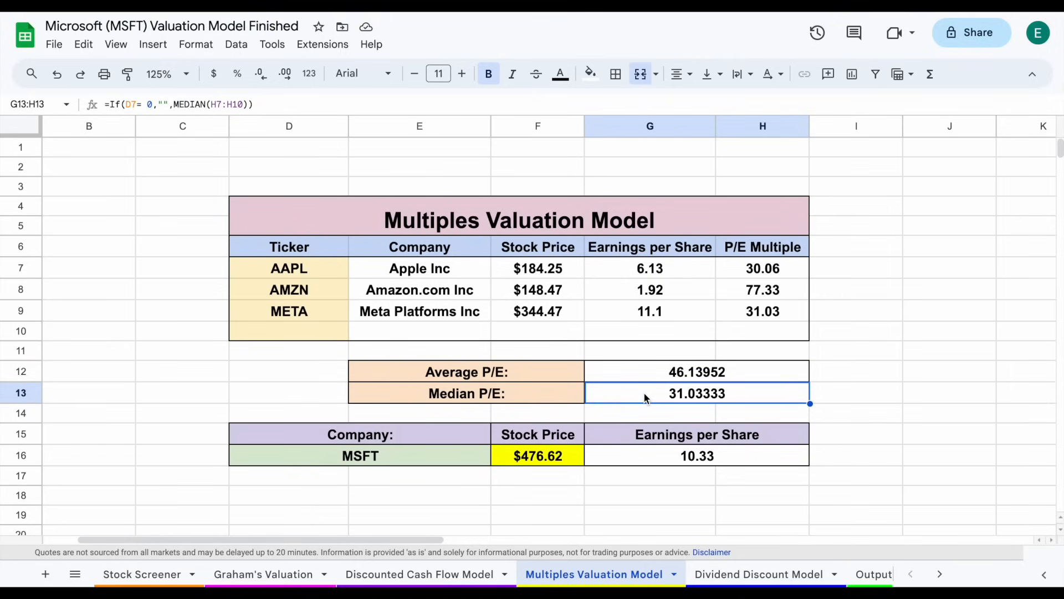
Replace MSFT's stock price formula in F16 with Median P/E times earnings per share, =G13*G16.
click(536, 458)
key(Delete)
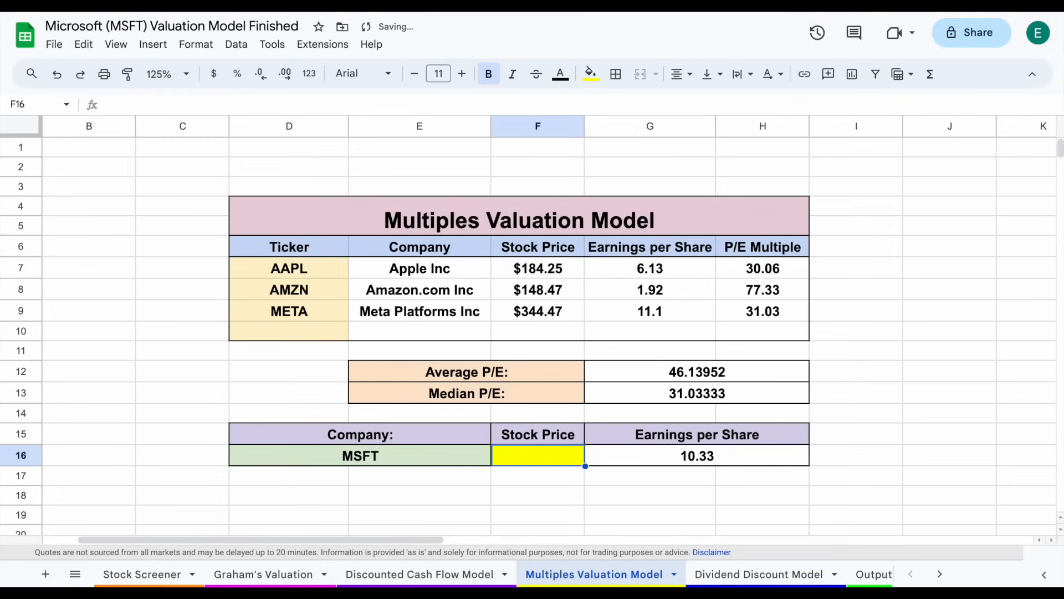
text(=)
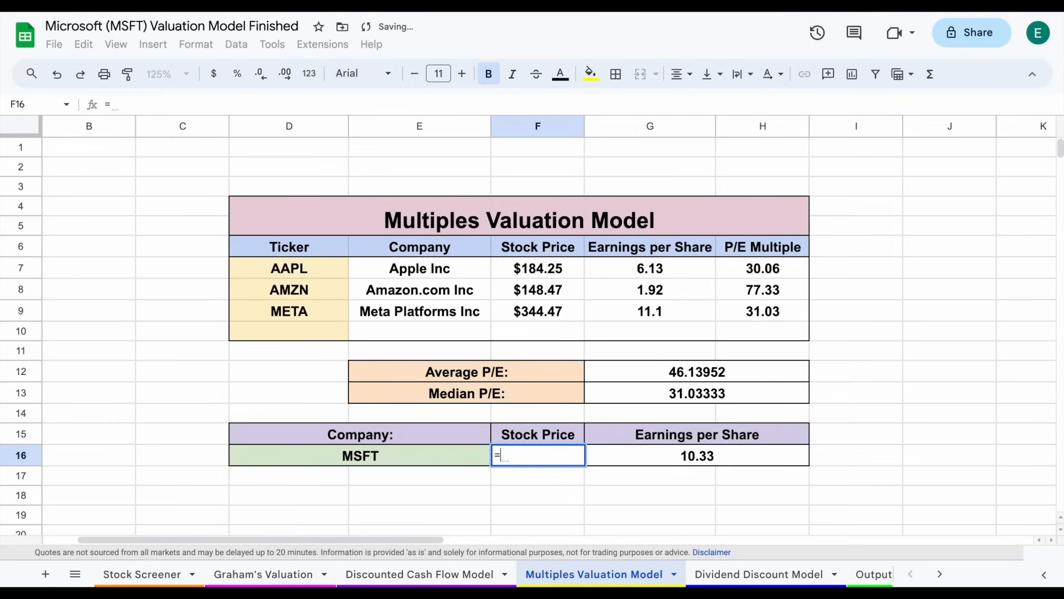
click(639, 393)
text(*)
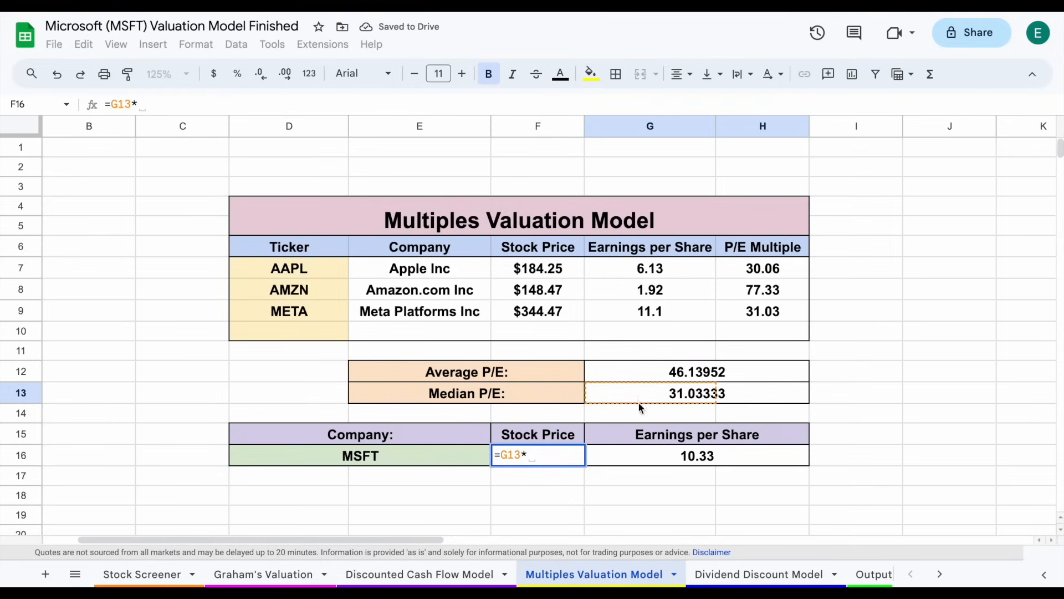
click(634, 455)
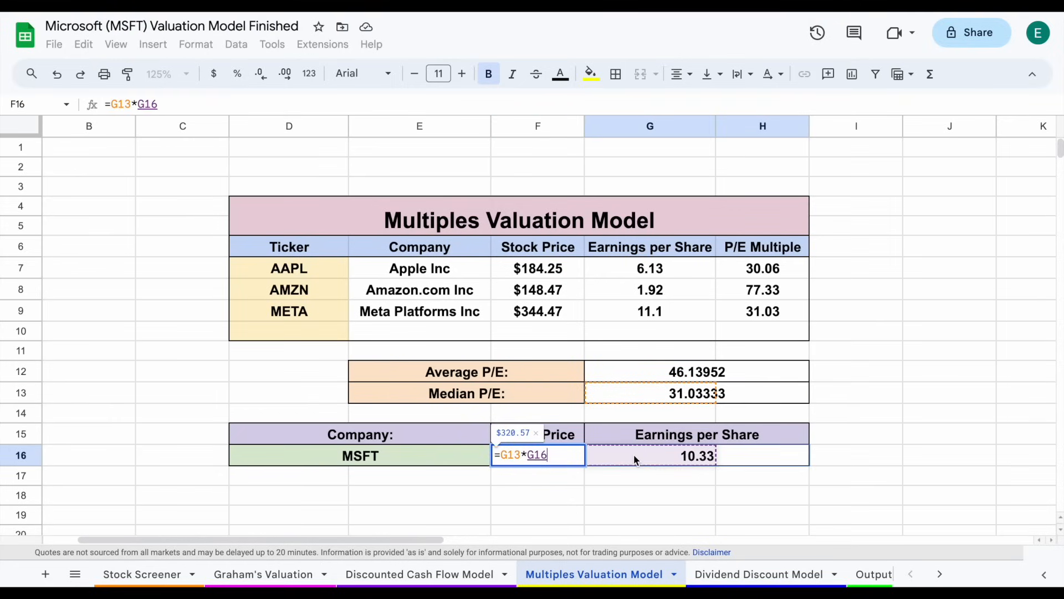
key(Return)
click(577, 455)
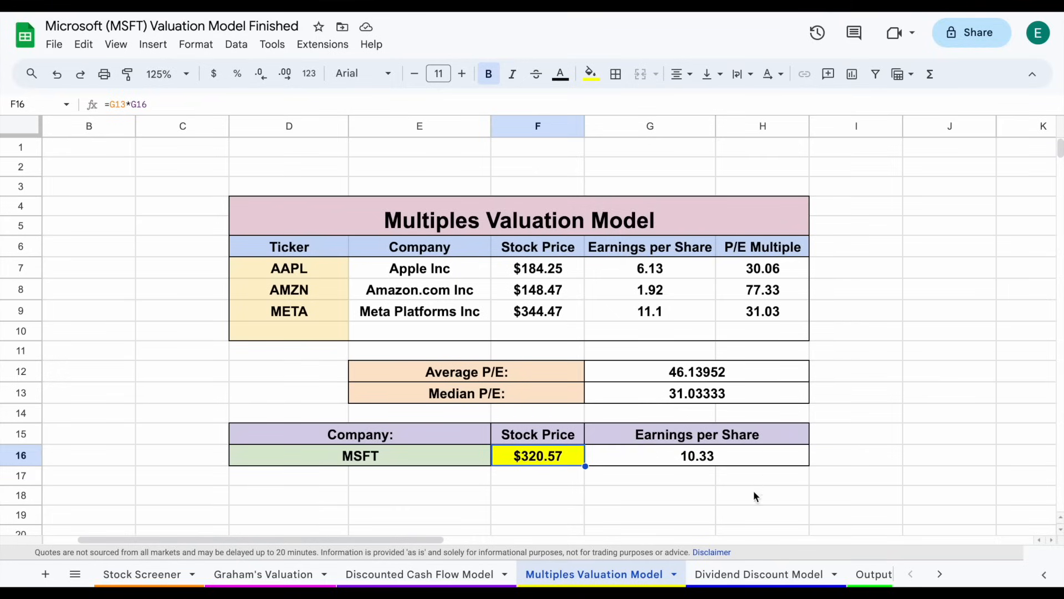
Open the Dividend Discount Model sheet and set its zoom to 100%.
click(745, 574)
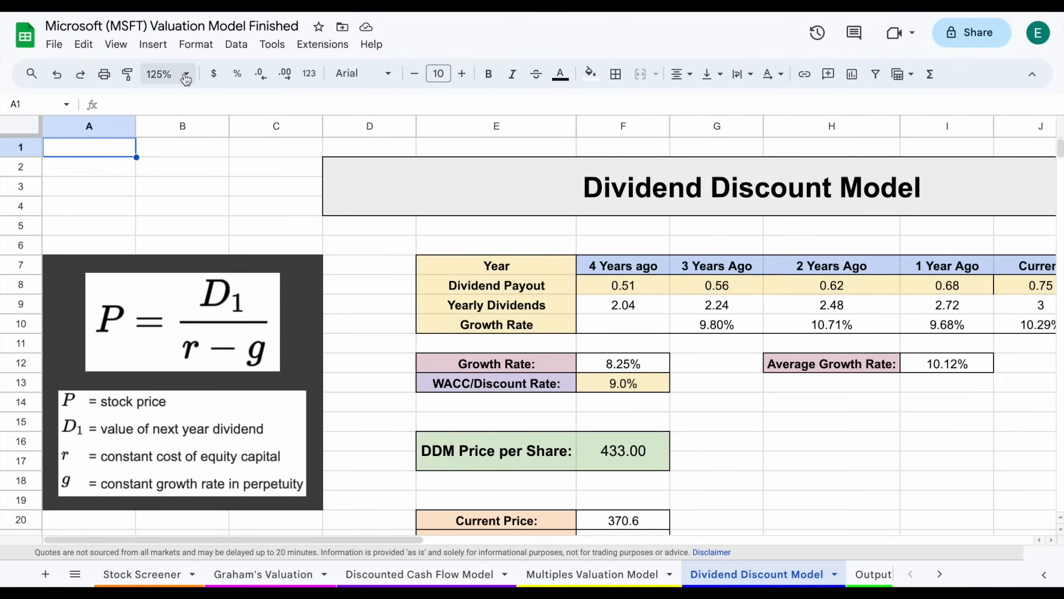
click(166, 74)
click(170, 173)
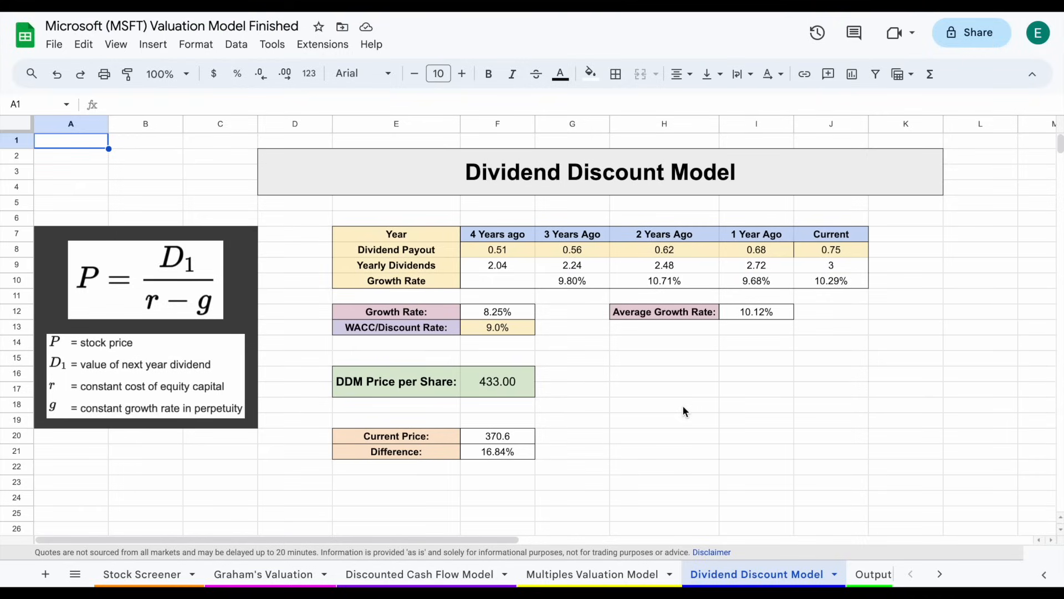
Clear the Dividend Payout row, the Growth Rate and the WACC/Discount Rate values in the Dividend Discount Model.
drag(519, 255, 805, 254)
key(Delete)
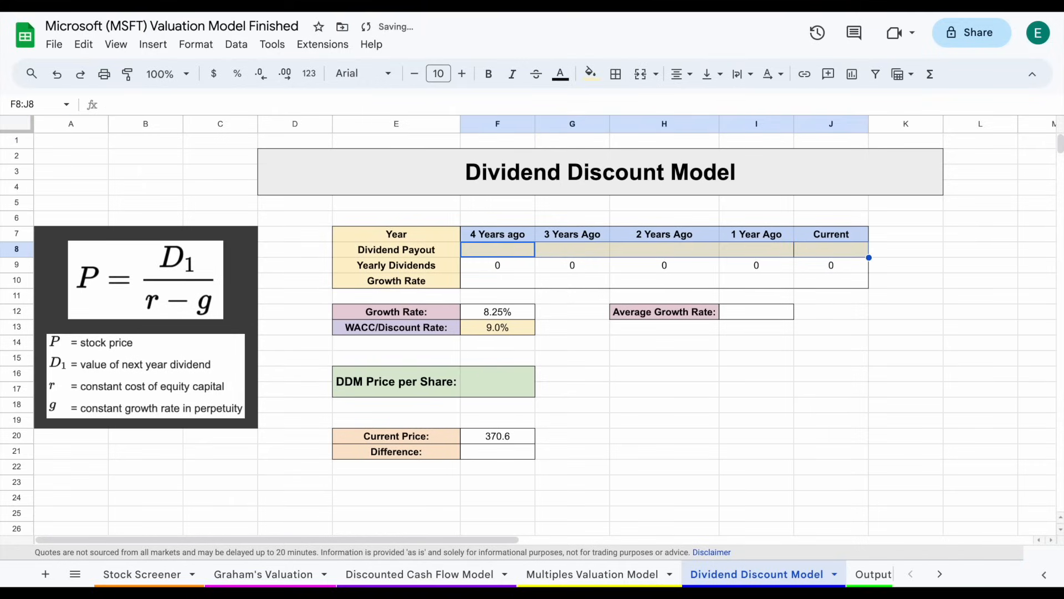
click(519, 314)
click(521, 327)
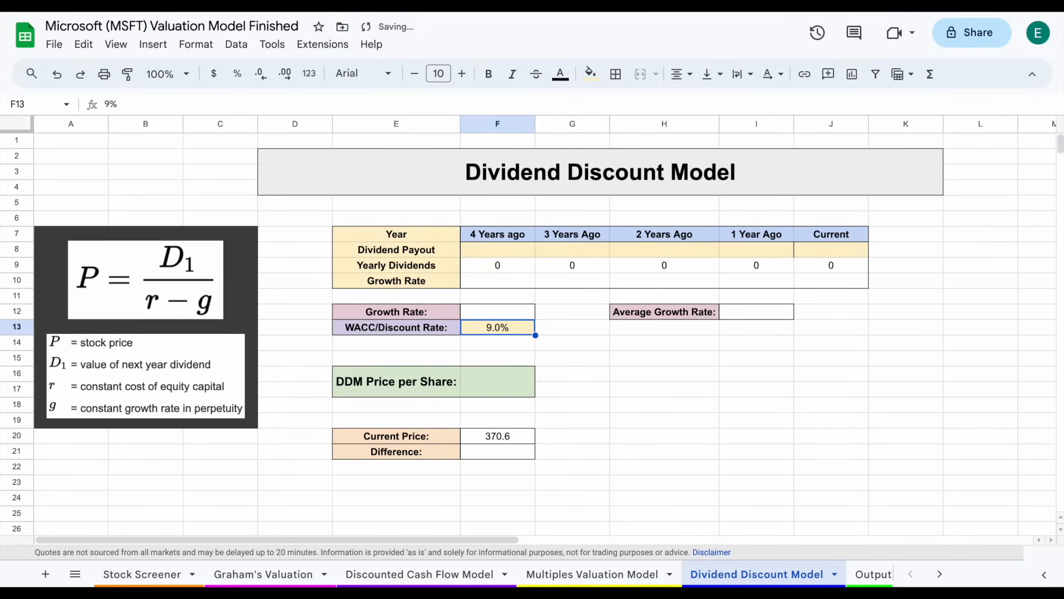
key(Delete)
click(664, 377)
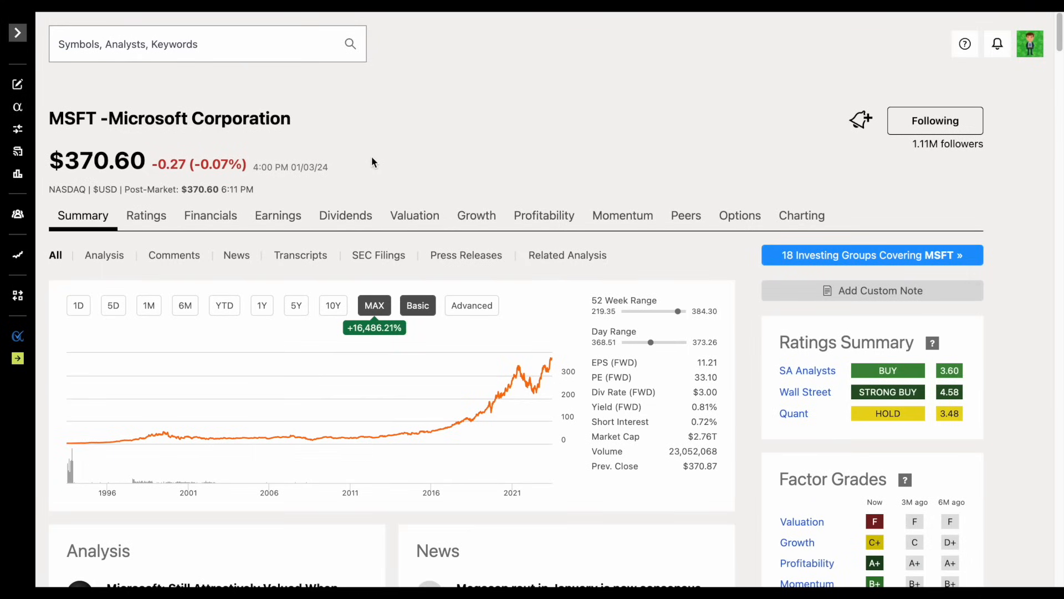
On Microsoft's Seeking Alpha page, find the most recent dividend amount in the Dividend History chart.
click(351, 217)
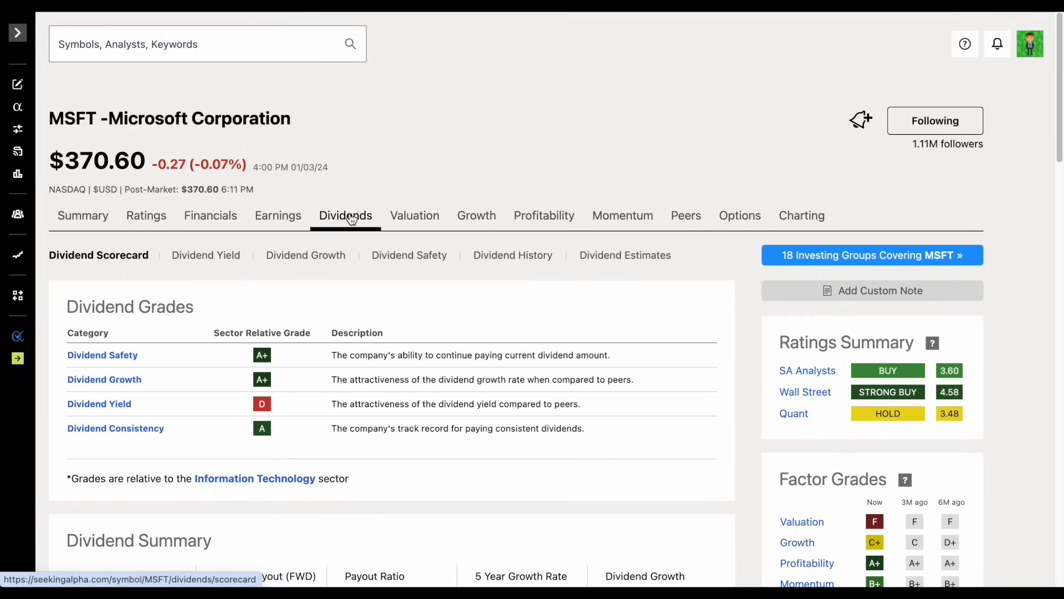
click(502, 256)
scroll(468, 313, down, 2)
scroll(468, 327, down, 5)
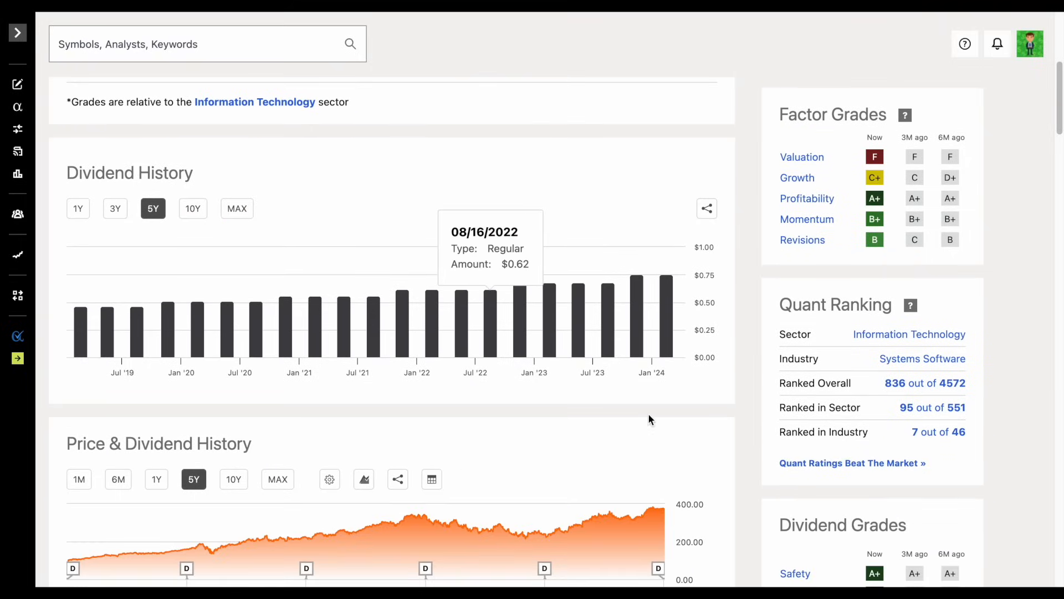
mouse_move(668, 287)
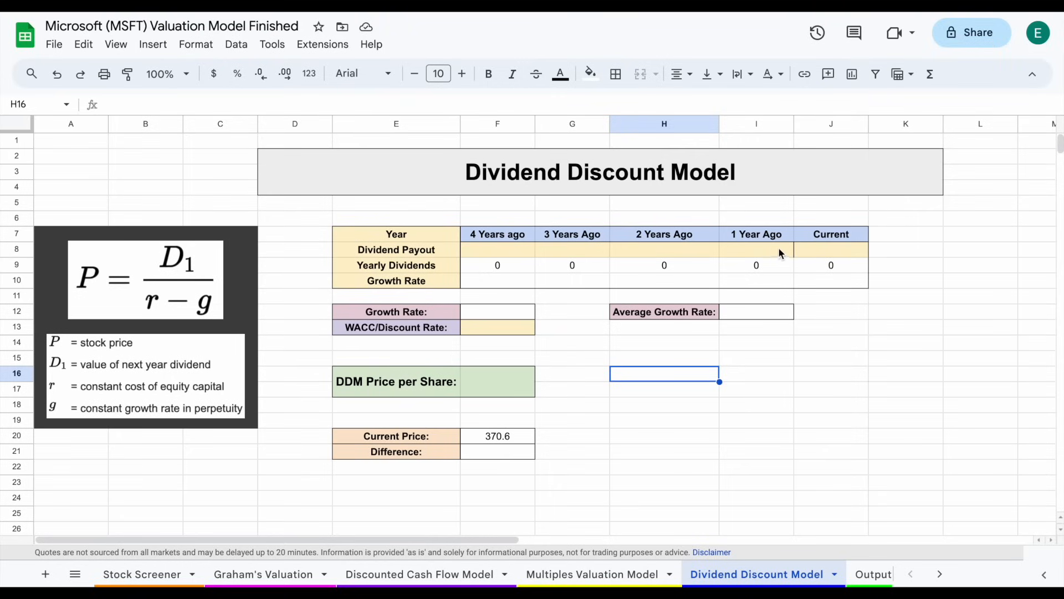
Back in the Dividend Discount Model sheet, enter .75 as the Current dividend payout.
click(830, 251)
double_click(832, 249)
text(.75)
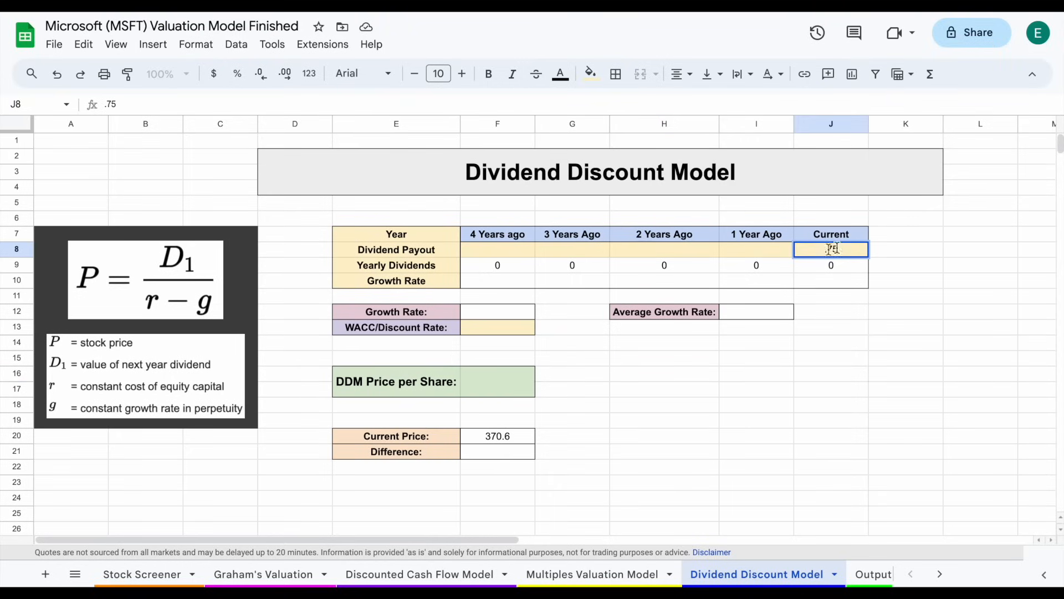
key(Return)
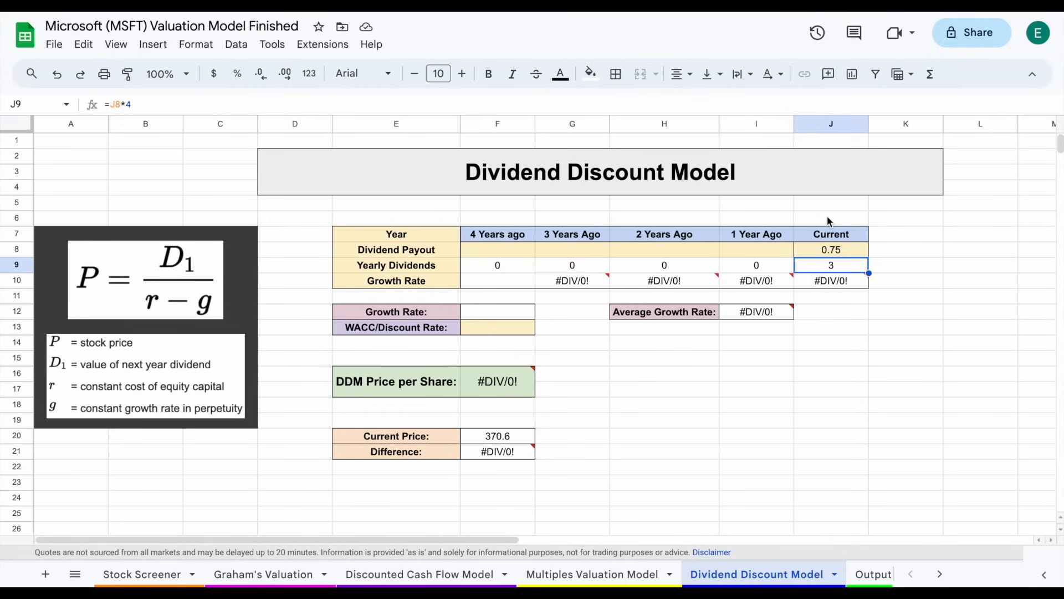
Using Seeking Alpha's Dividend History chart, fill the Dividend Payout cells from 4 Years ago to 1 Year Ago with 0.51, 0.56, 0.62 and 0.68.
click(847, 247)
click(854, 263)
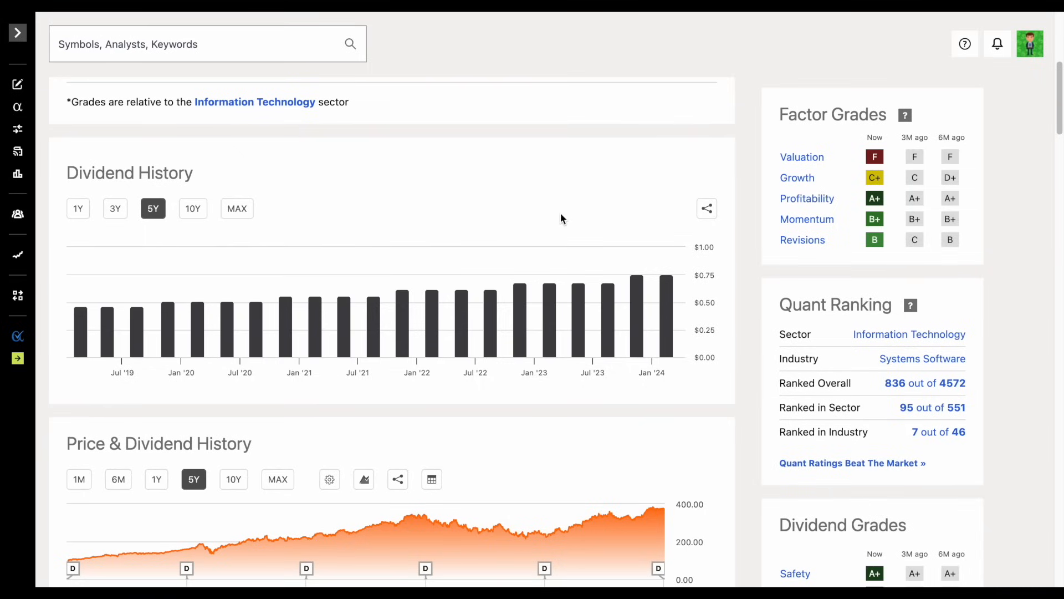
mouse_move(672, 288)
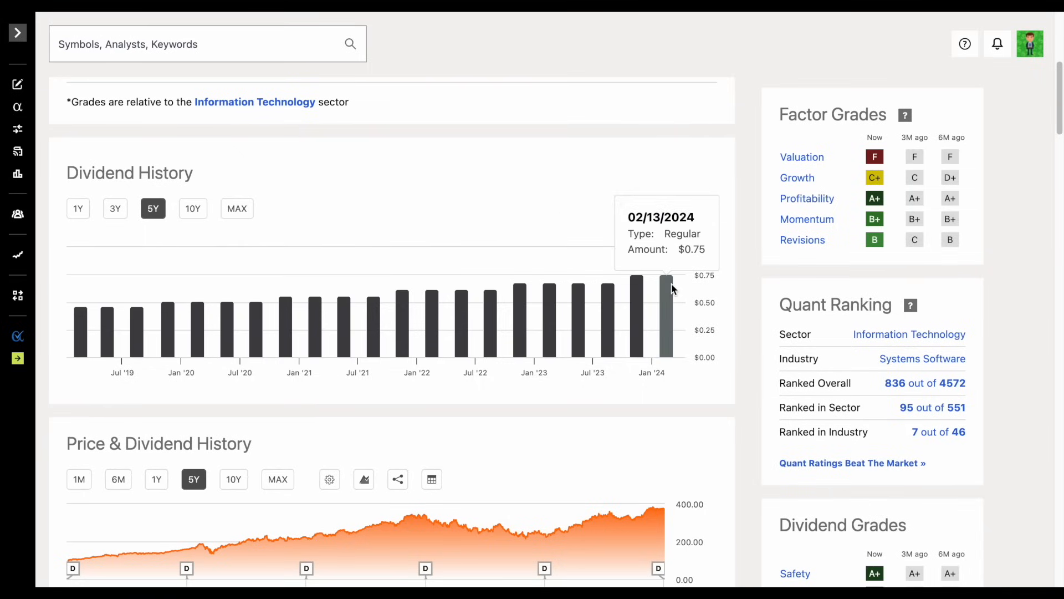
mouse_move(552, 294)
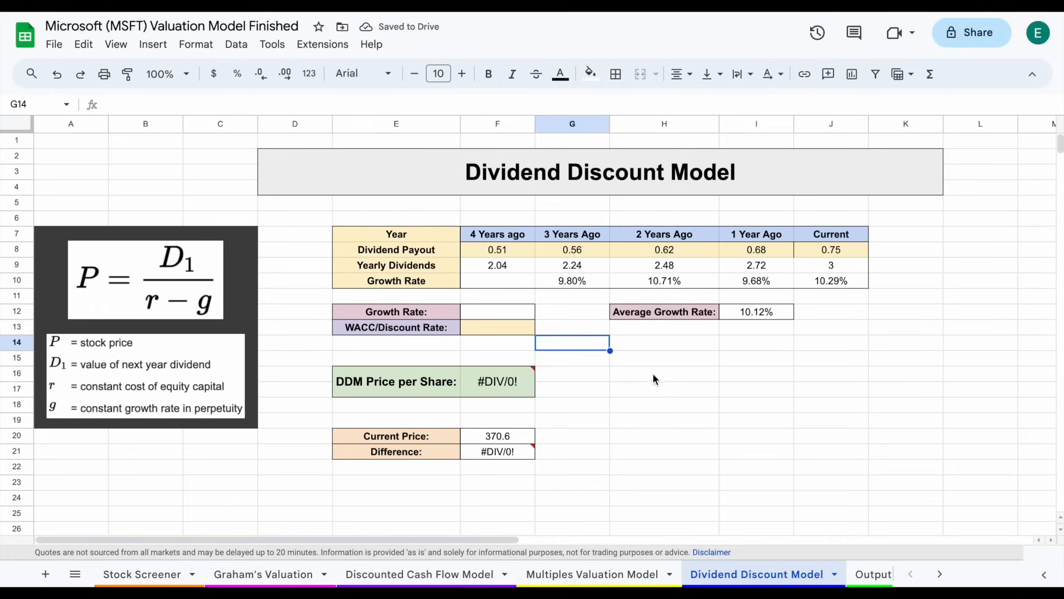
click(654, 379)
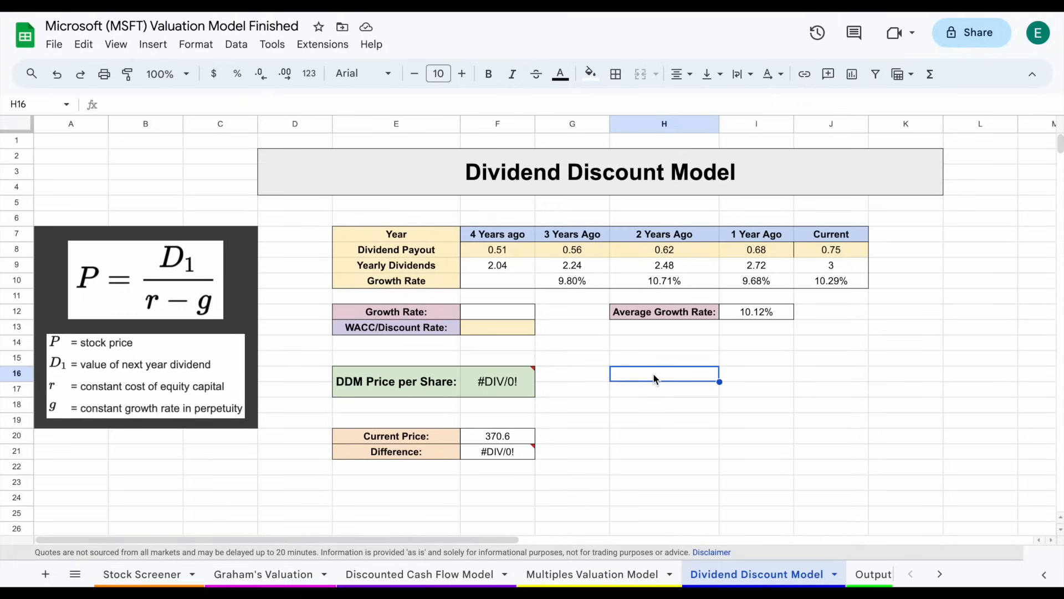
Review the completed Dividend Payout row and the Yearly Dividends row with its formula.
drag(497, 250, 854, 244)
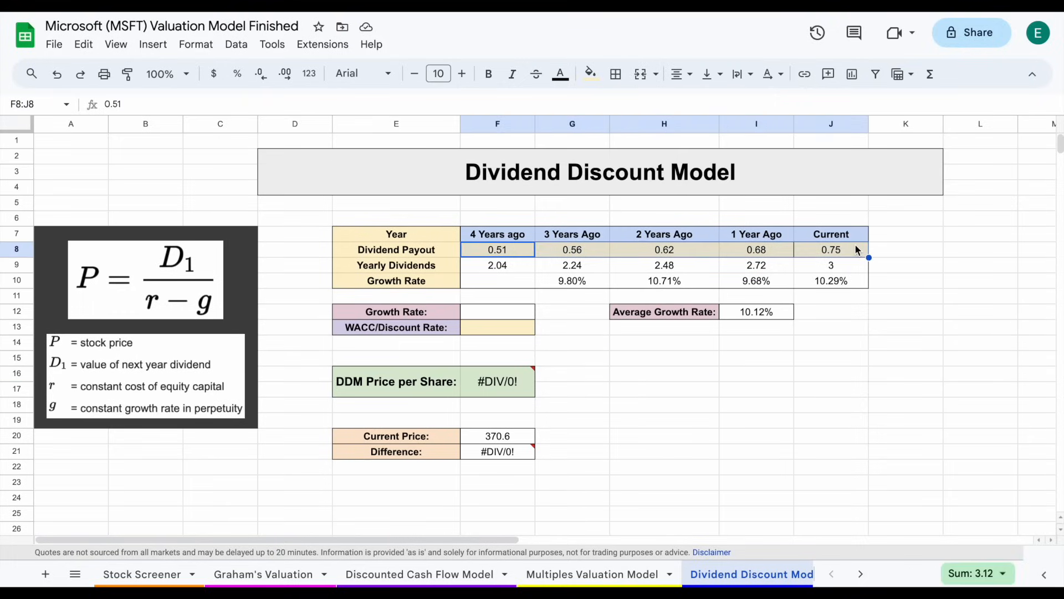
click(717, 376)
drag(517, 267, 815, 264)
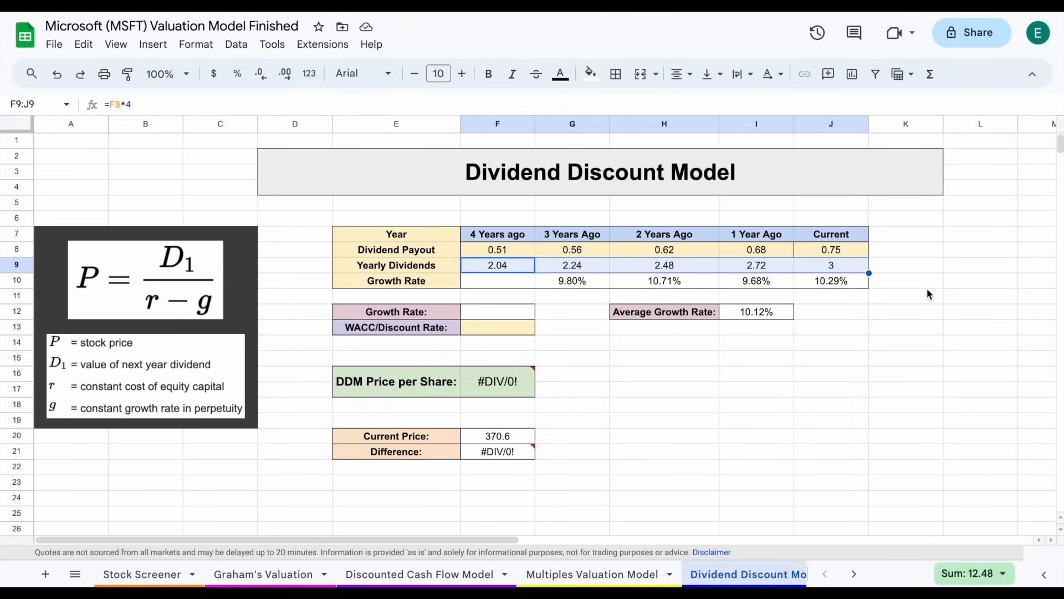
drag(521, 263, 812, 269)
click(517, 265)
click(583, 360)
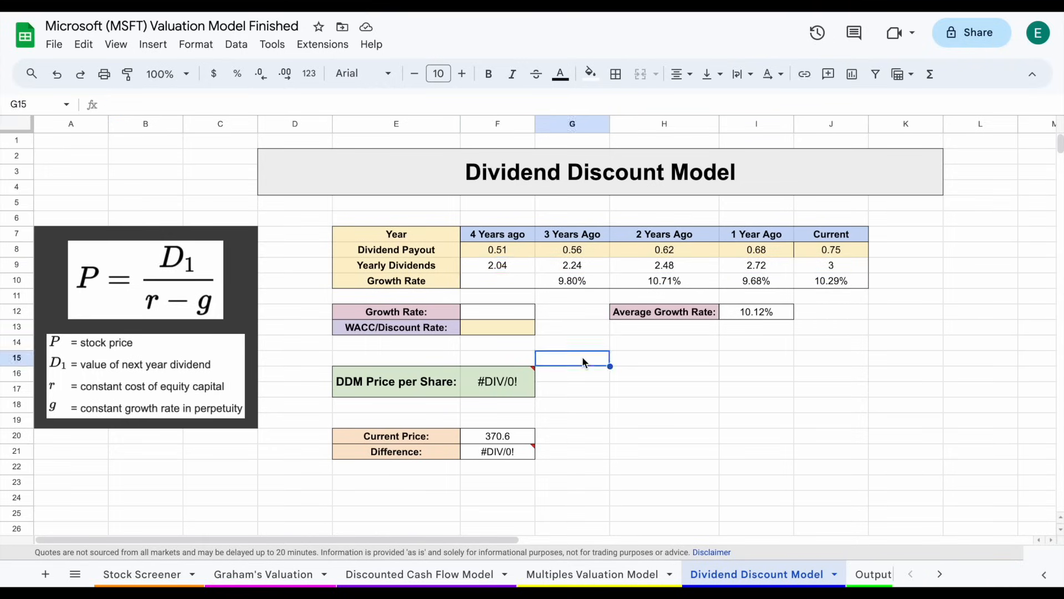
Inspect the formulas behind the yearly Growth Rate row and the Average Growth Rate cell.
click(591, 281)
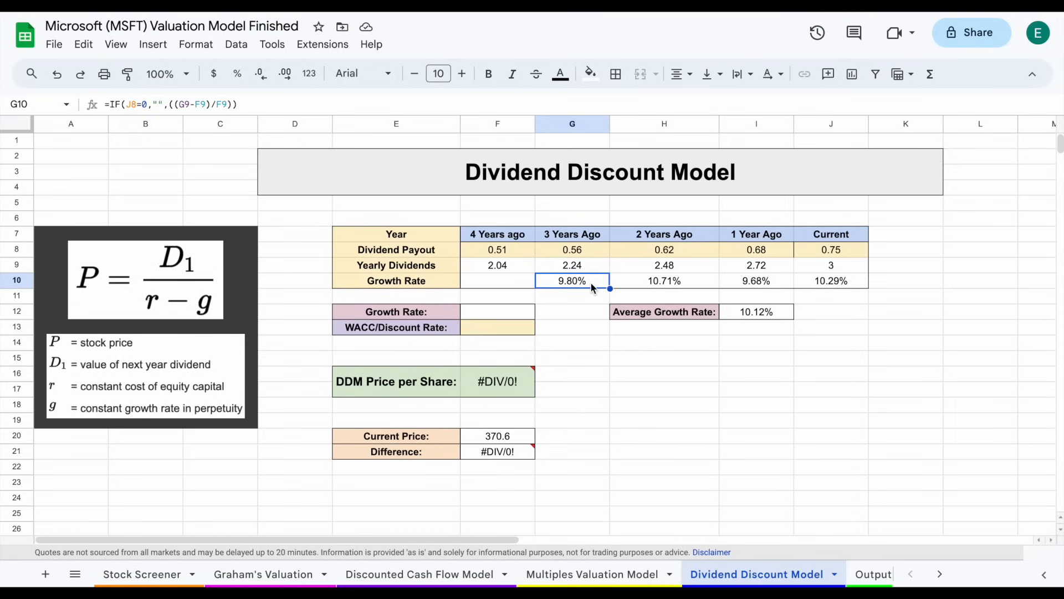
drag(590, 282, 832, 282)
click(580, 281)
click(758, 310)
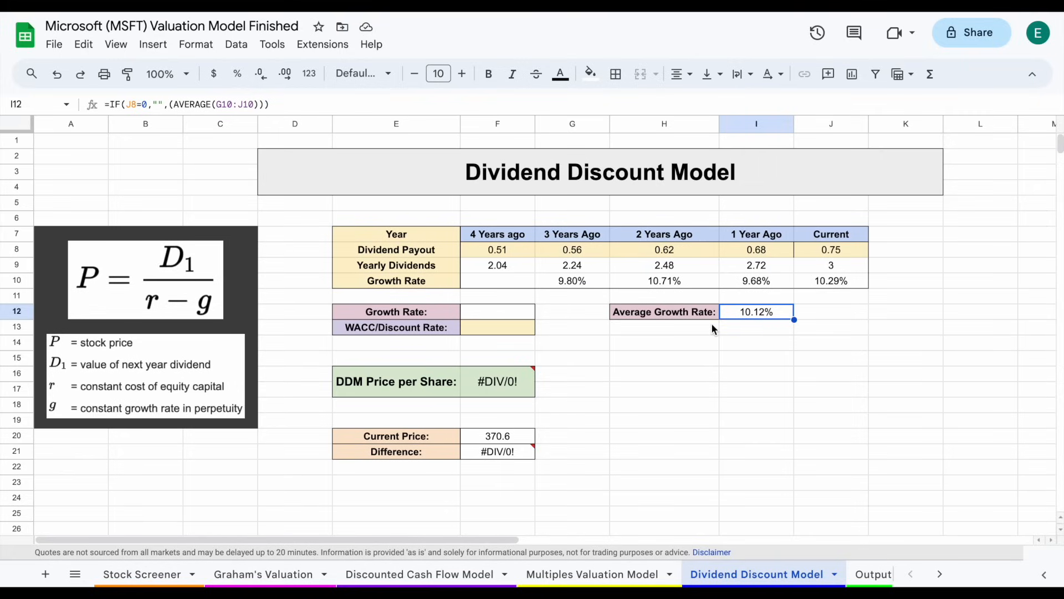
drag(685, 312, 744, 314)
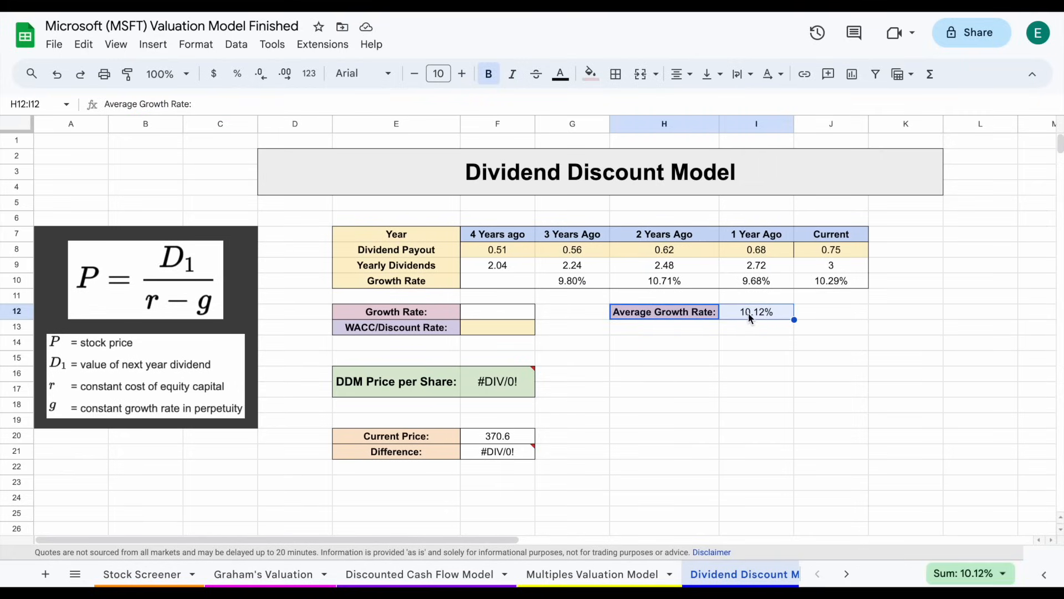
click(783, 312)
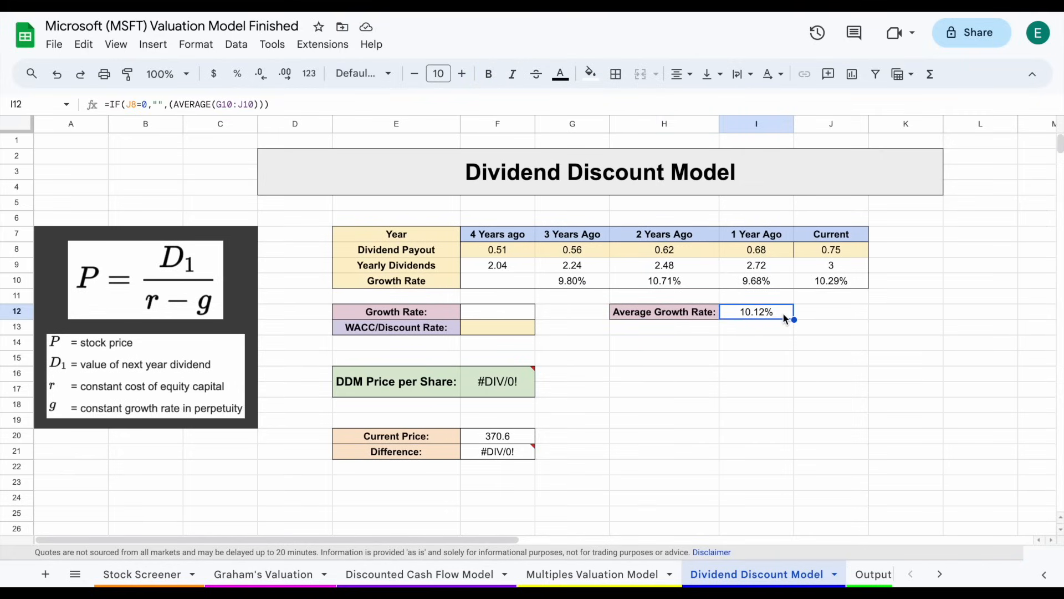
Compare the Growth Rate (Projection) input on the Graham's Valuation sheet with the dividend history in the Dividend Discount Model.
click(433, 313)
click(524, 314)
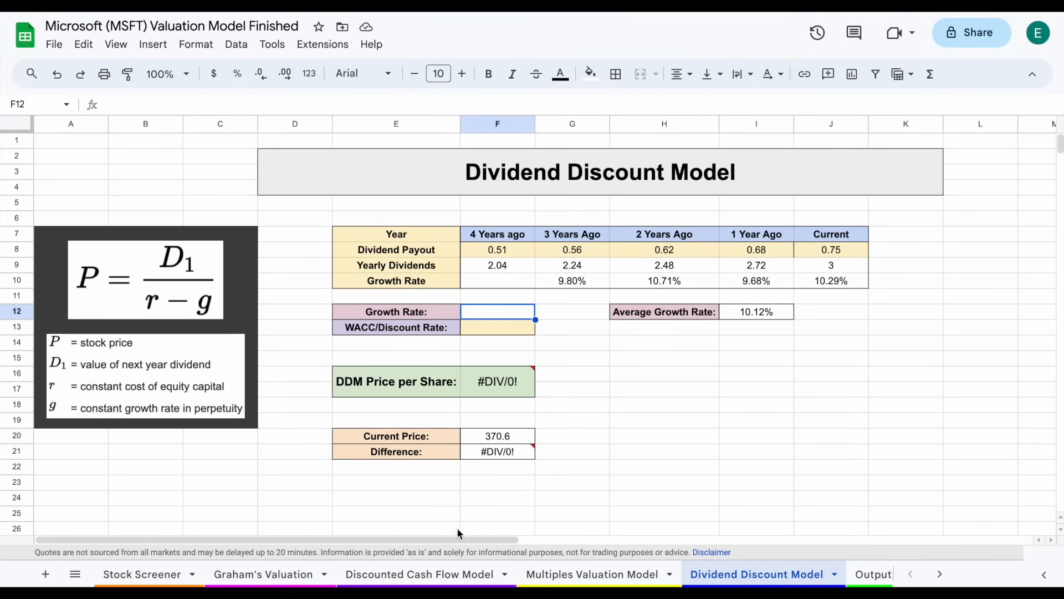
click(419, 573)
click(280, 572)
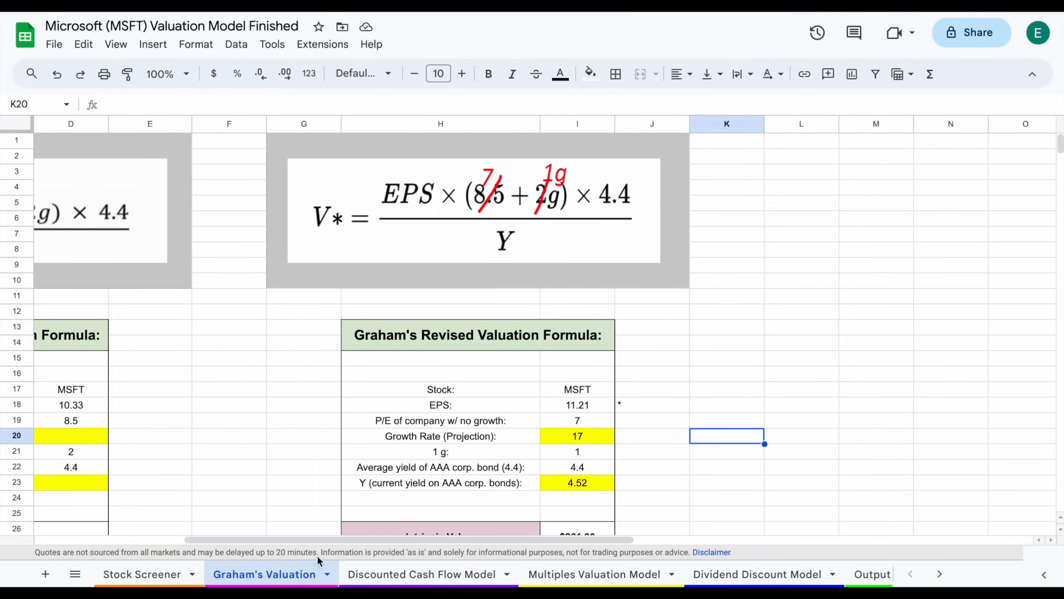
click(749, 573)
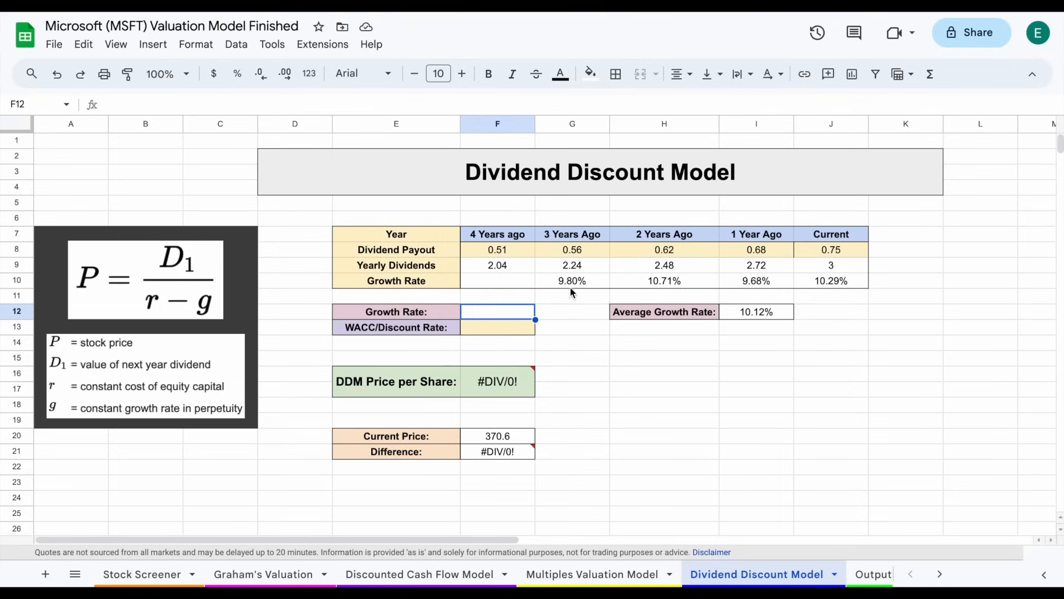
drag(519, 252, 807, 278)
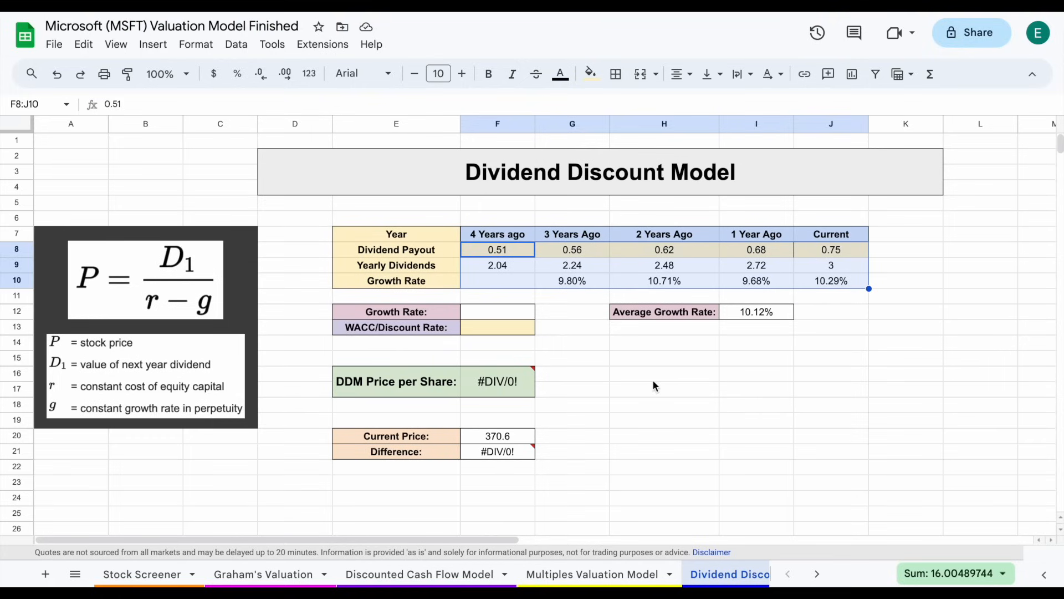
click(648, 359)
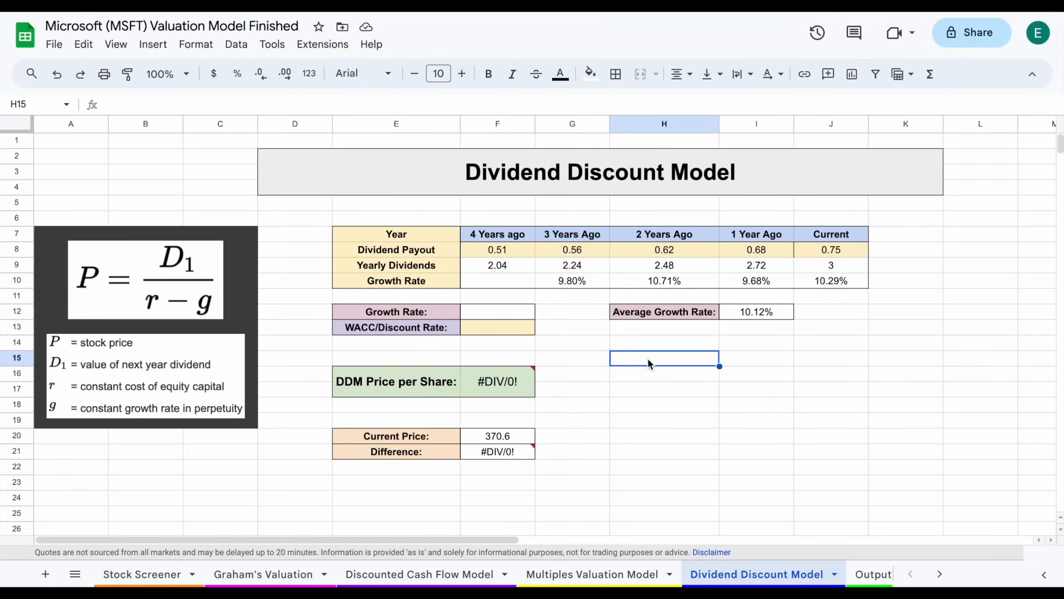
Review the free cash flow growth and chosen Growth Rate on the Discounted Cash Flow Model sheet, returning to the dividend model's Growth Rate field.
click(422, 574)
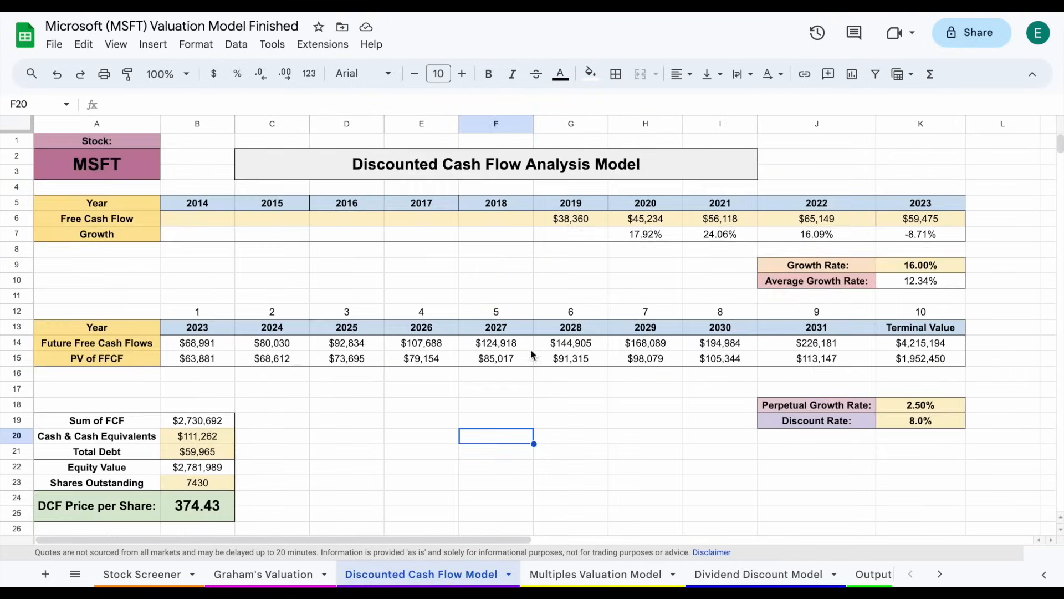
drag(645, 234, 920, 219)
click(815, 272)
click(931, 268)
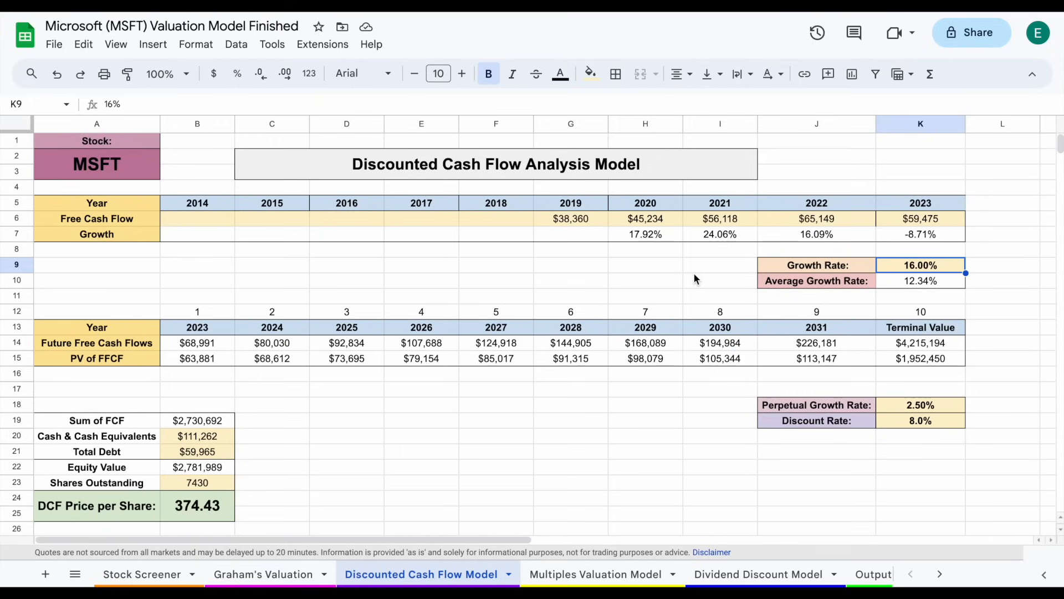
drag(821, 266, 910, 268)
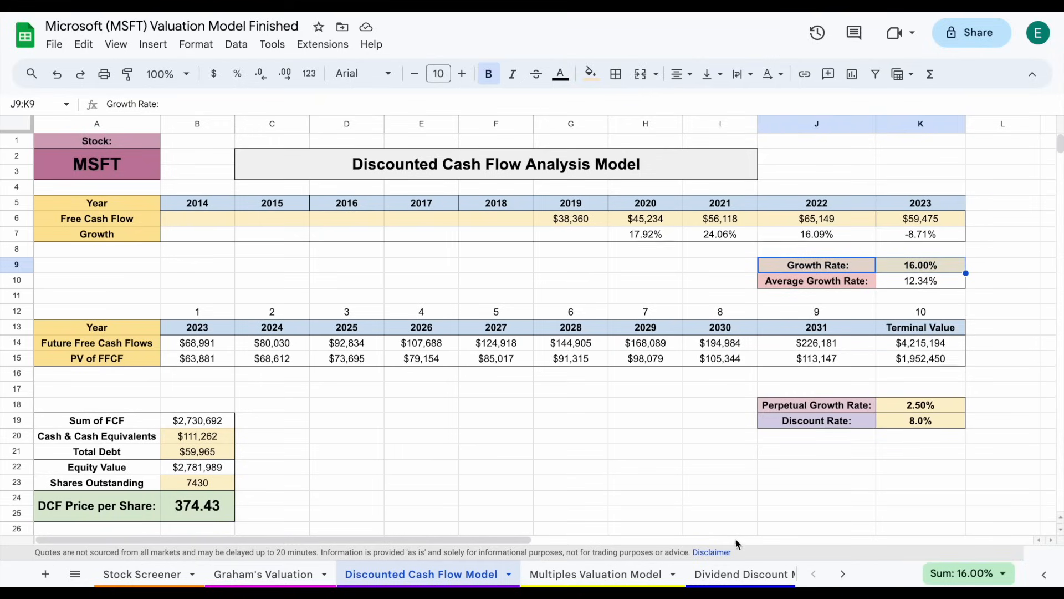
click(750, 574)
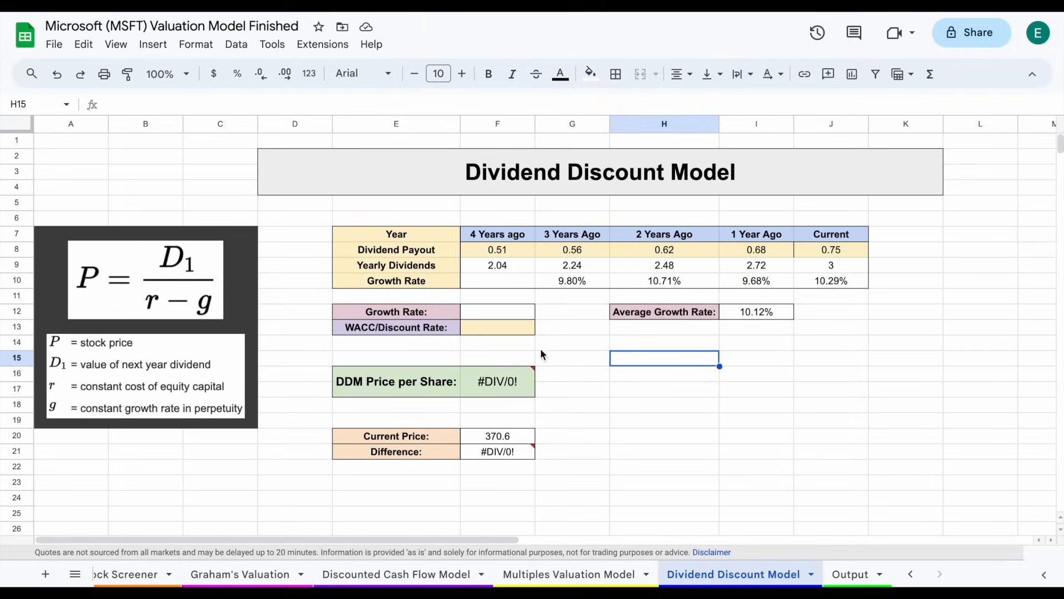
drag(442, 312, 484, 311)
click(664, 363)
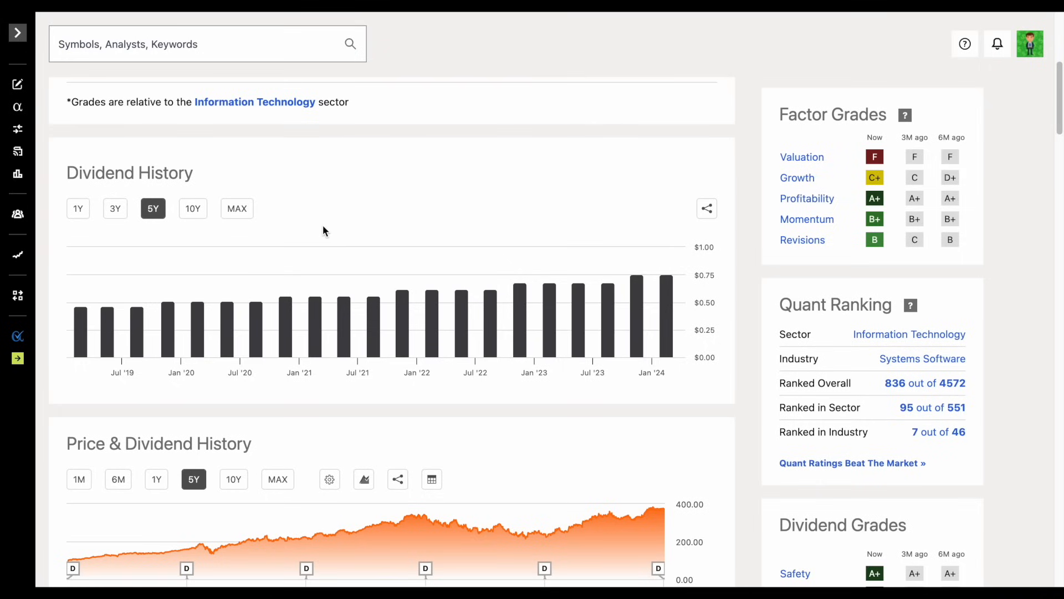
Look up Microsoft's Payout Ratio in the Dividend Data table on the Stock Screener sheet.
scroll(322, 225, up, 6)
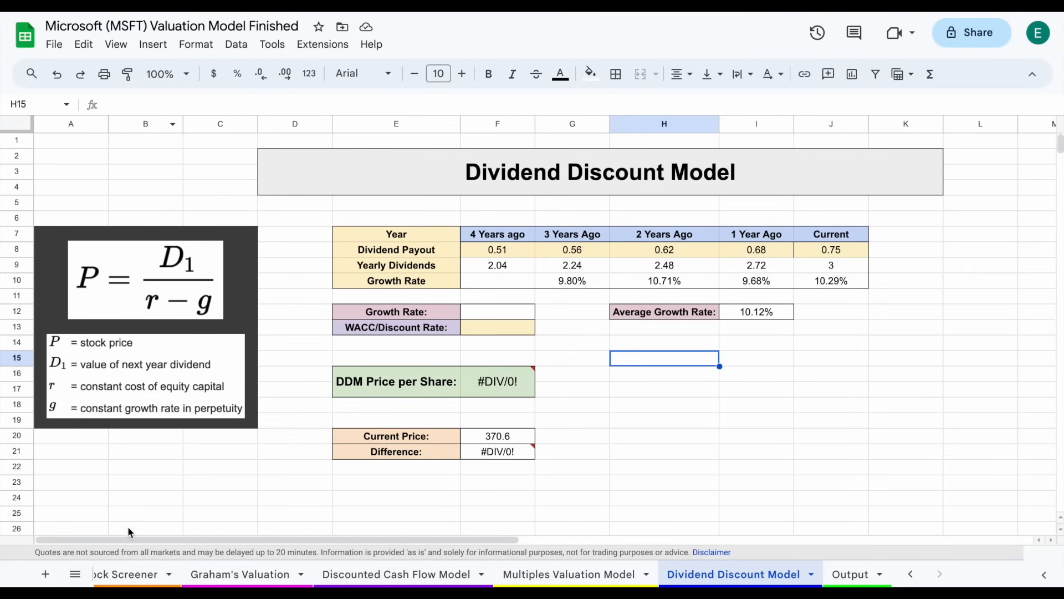
click(126, 574)
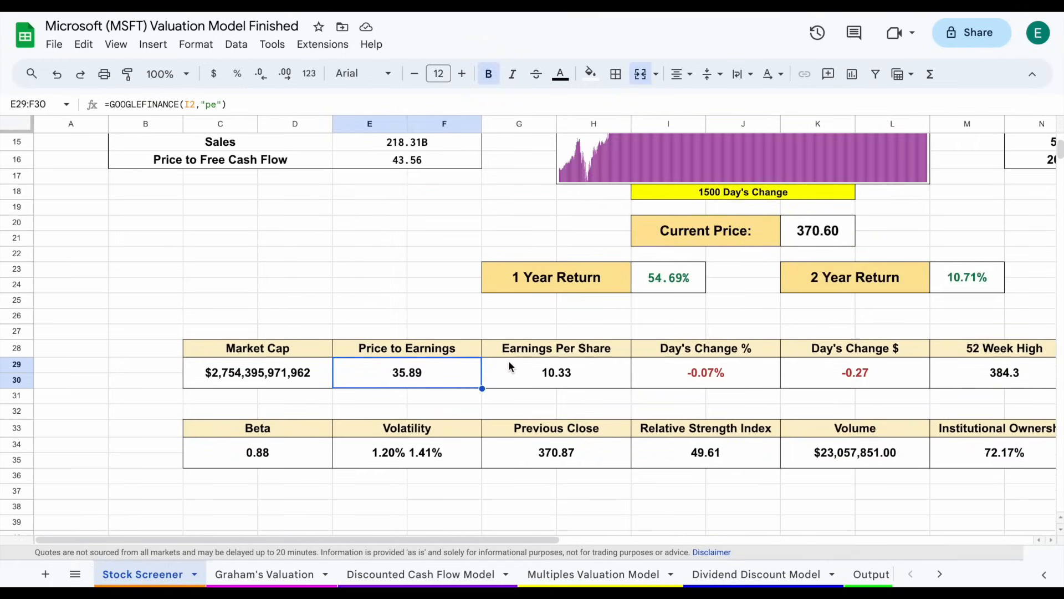
scroll(508, 360, right, 5)
scroll(508, 360, up, 2)
scroll(508, 361, up, 3)
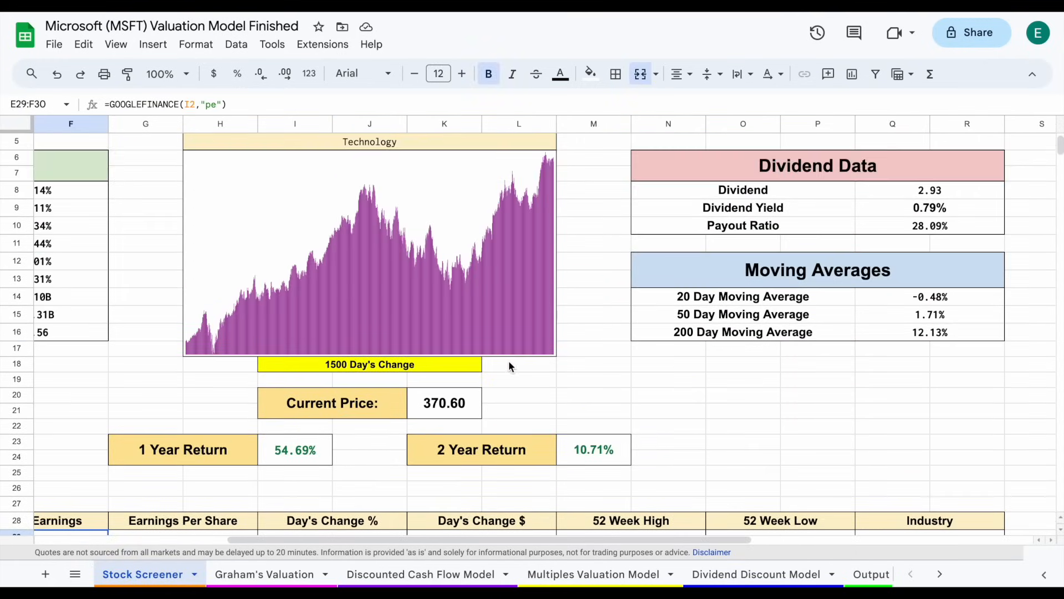
click(844, 224)
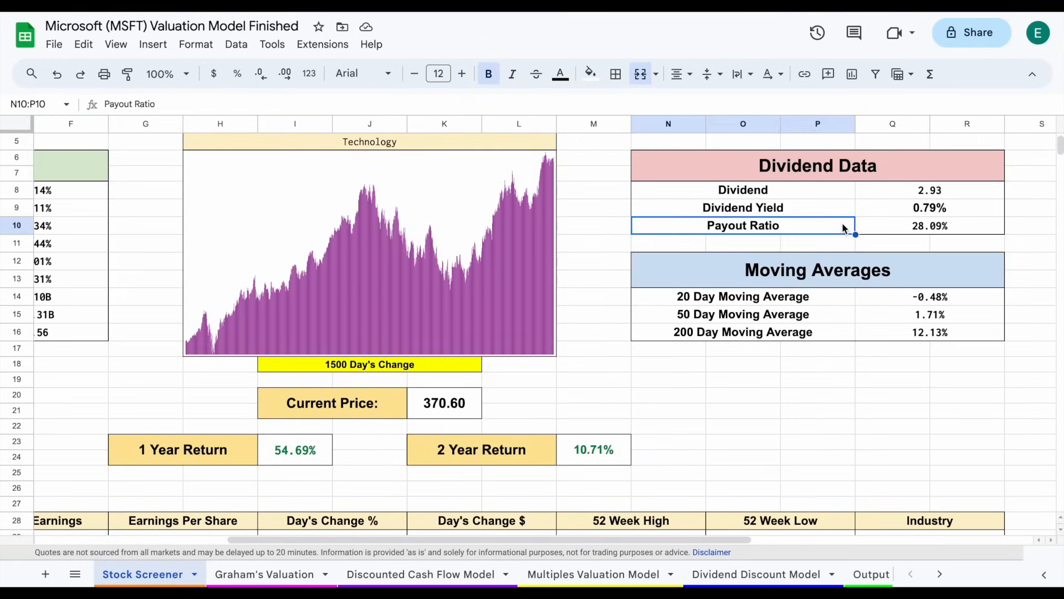
click(965, 224)
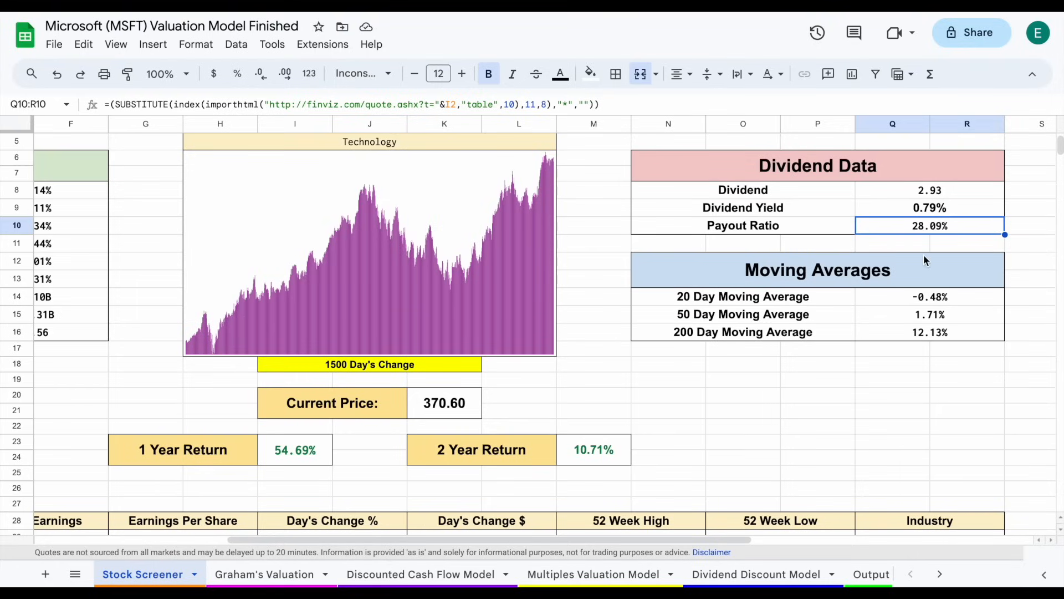
scroll(923, 255, up, 1)
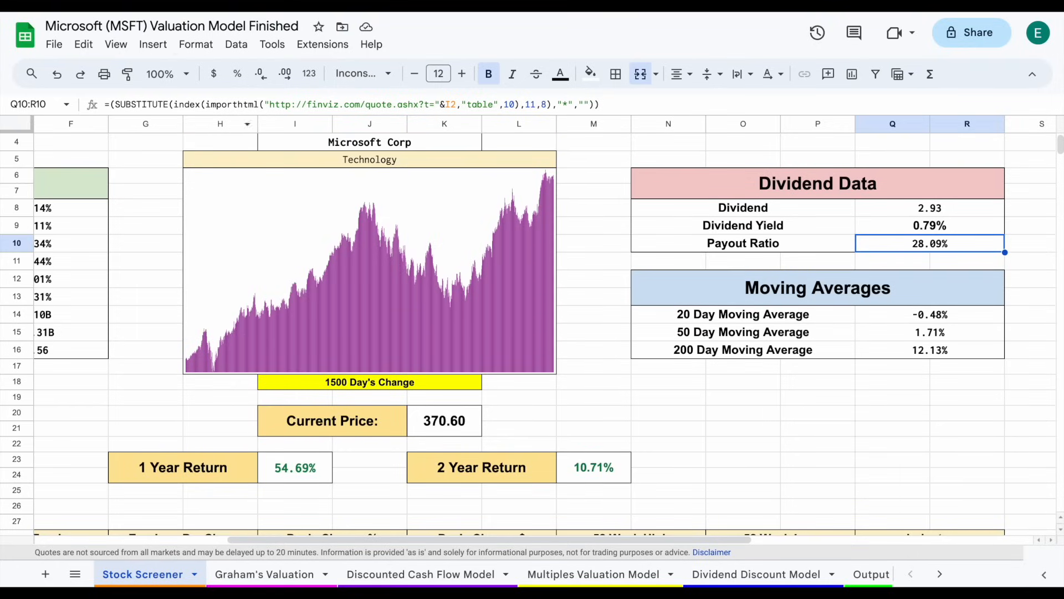
Switch to Seeking Alpha and examine Microsoft's Dividend Safety grades.
click(151, 6)
click(395, 237)
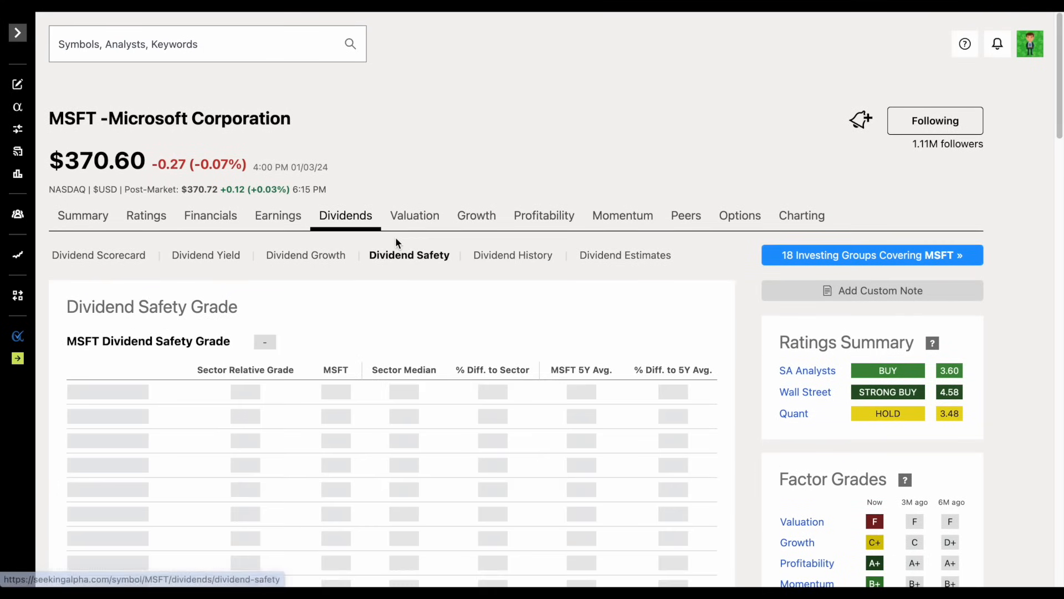
scroll(375, 345, down, 3)
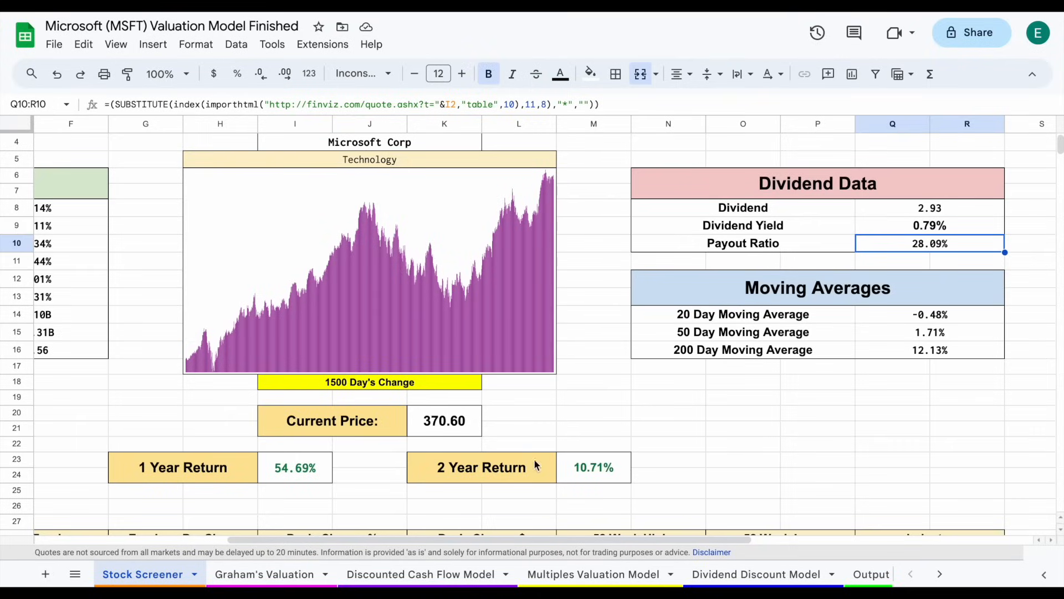
Back in the Dividend Discount Model sheet, set the Growth Rate to 8.25%.
click(726, 575)
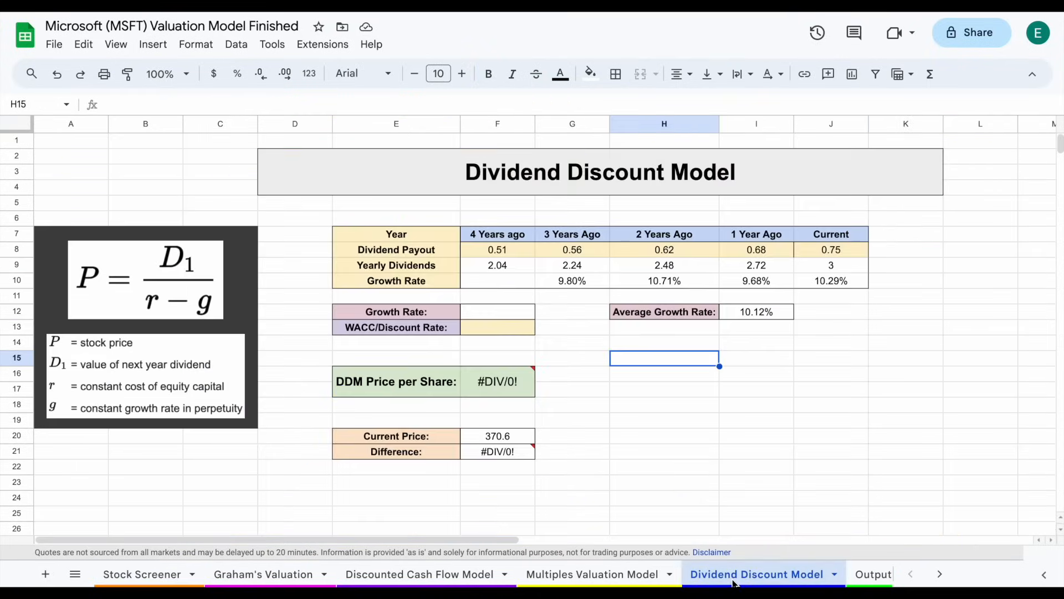
click(510, 311)
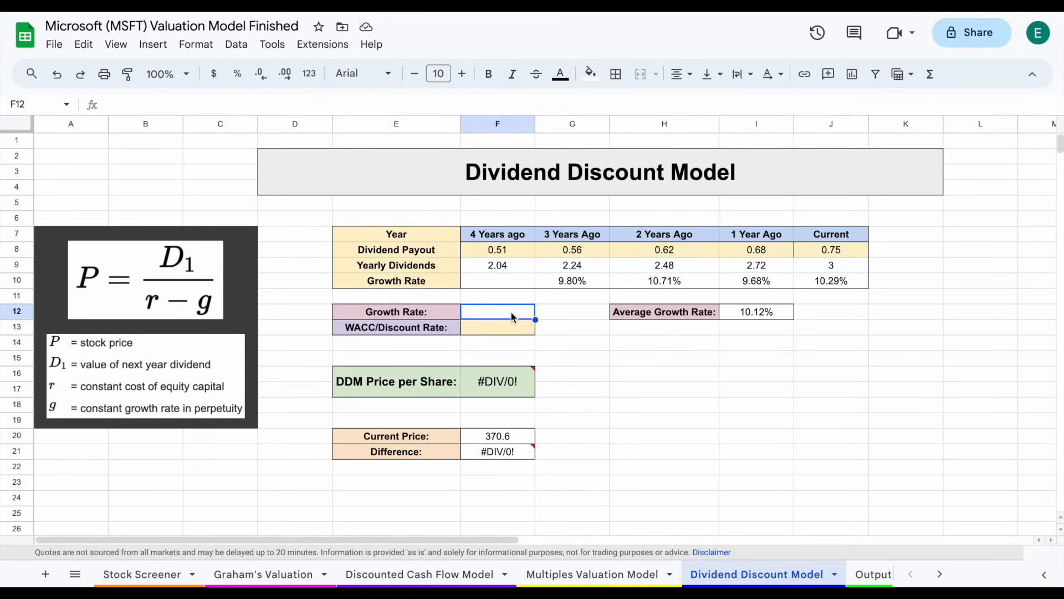
text(8.25)
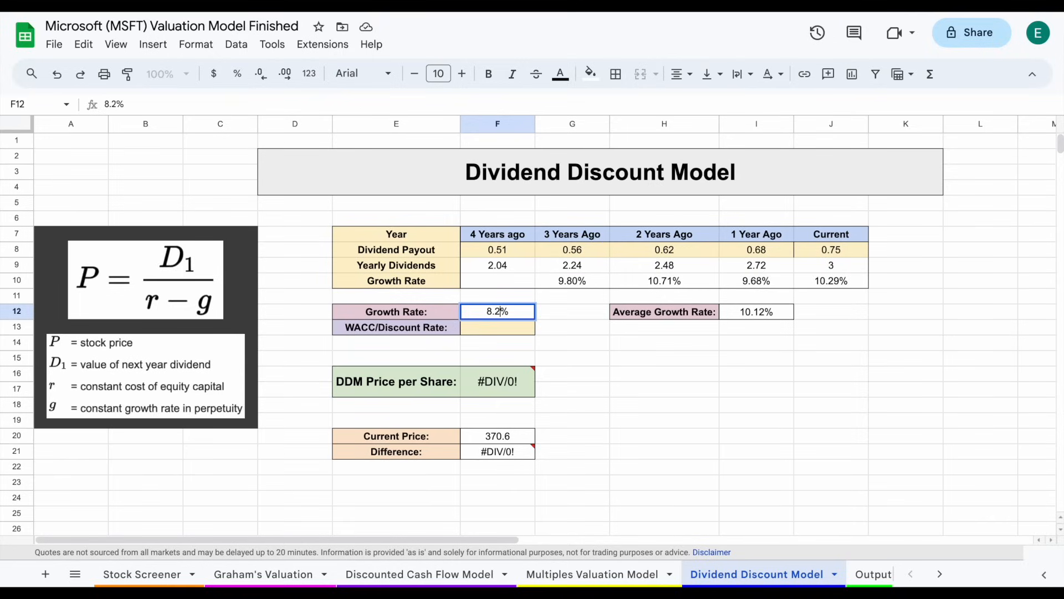
key(Return)
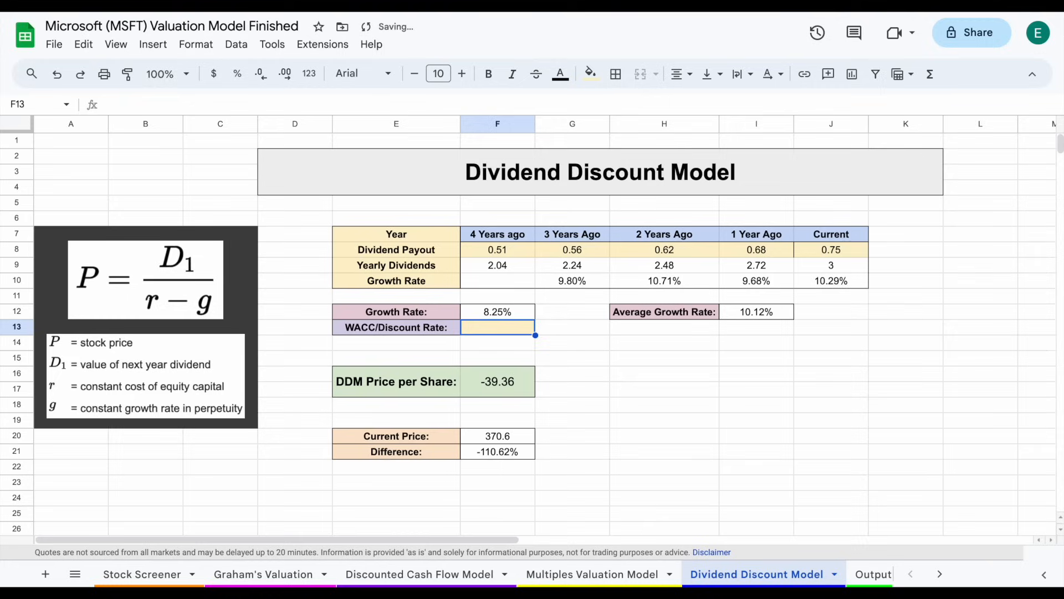
click(644, 361)
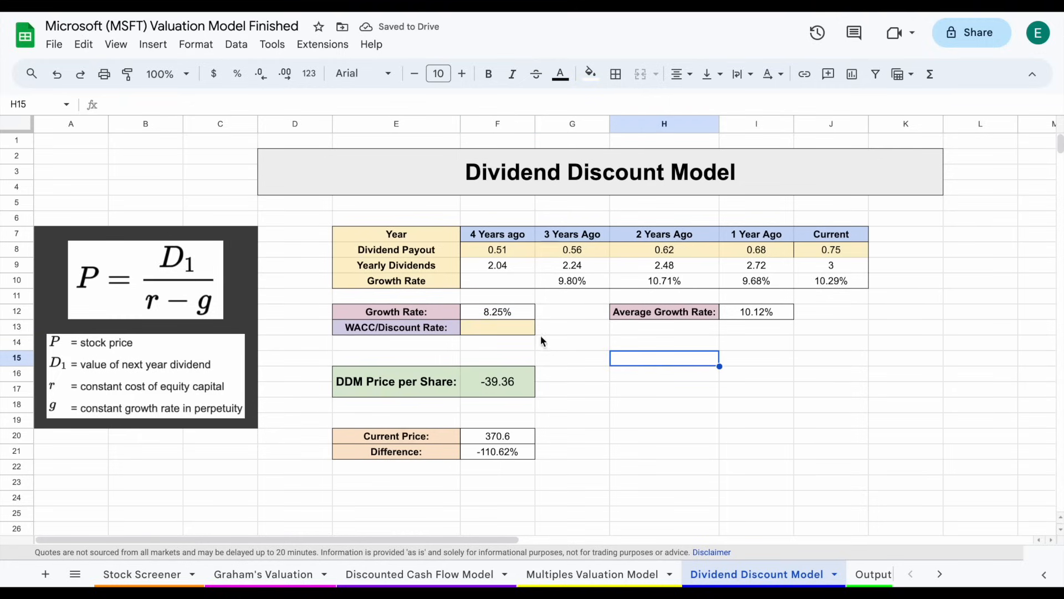
Check the Discount Rate on the Discounted Cash Flow Model sheet and set the dividend model's WACC/Discount Rate to 9%.
click(517, 327)
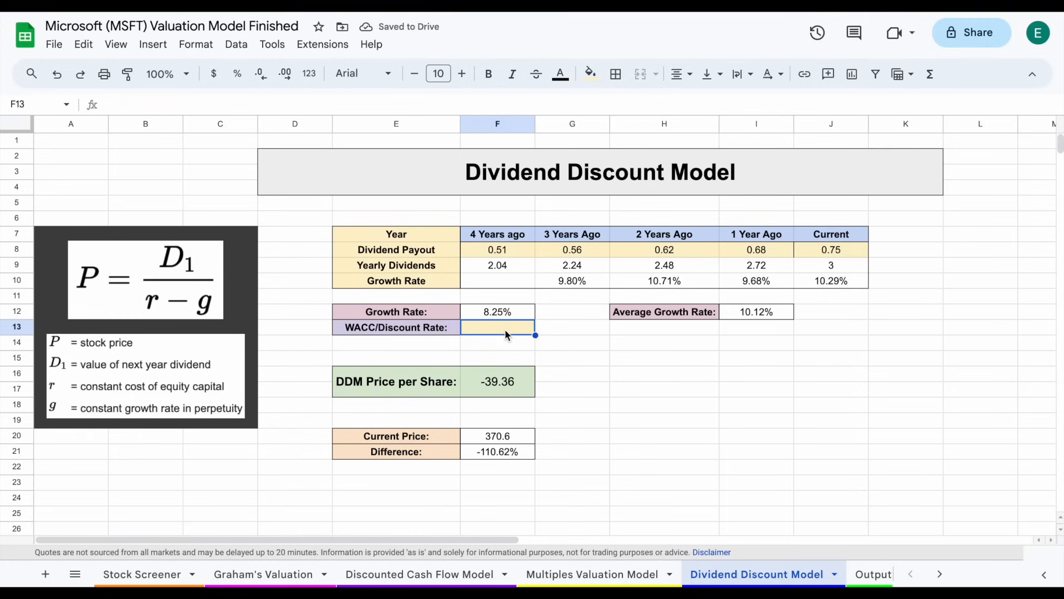
click(419, 573)
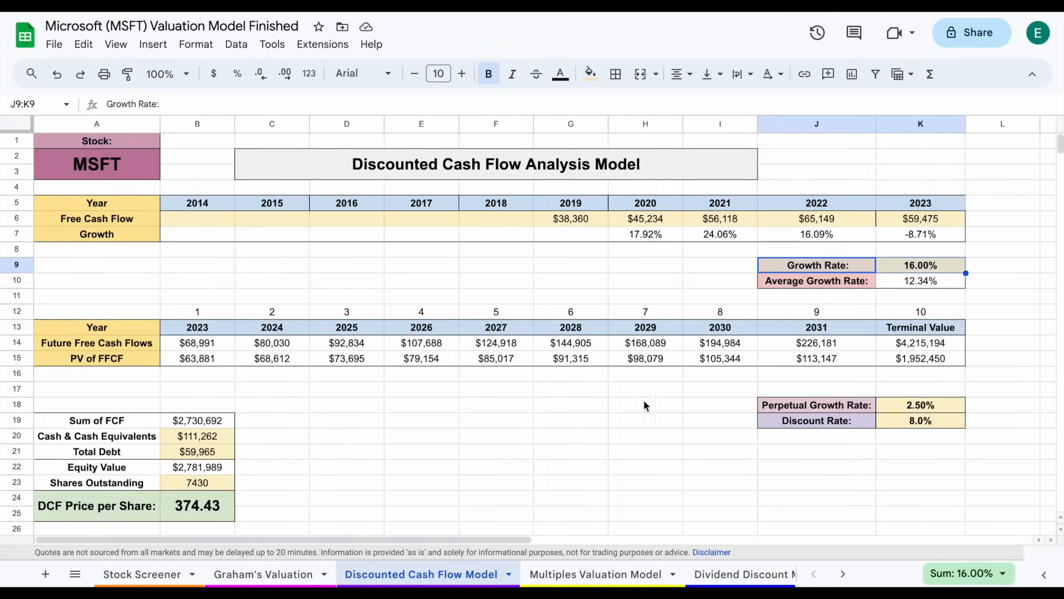
drag(847, 424, 885, 419)
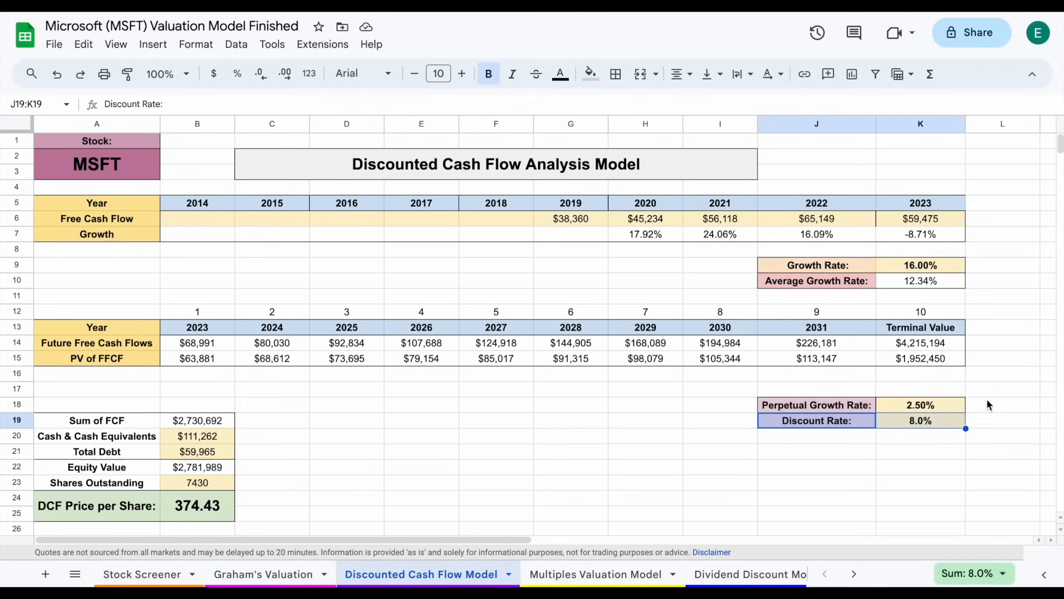
click(749, 574)
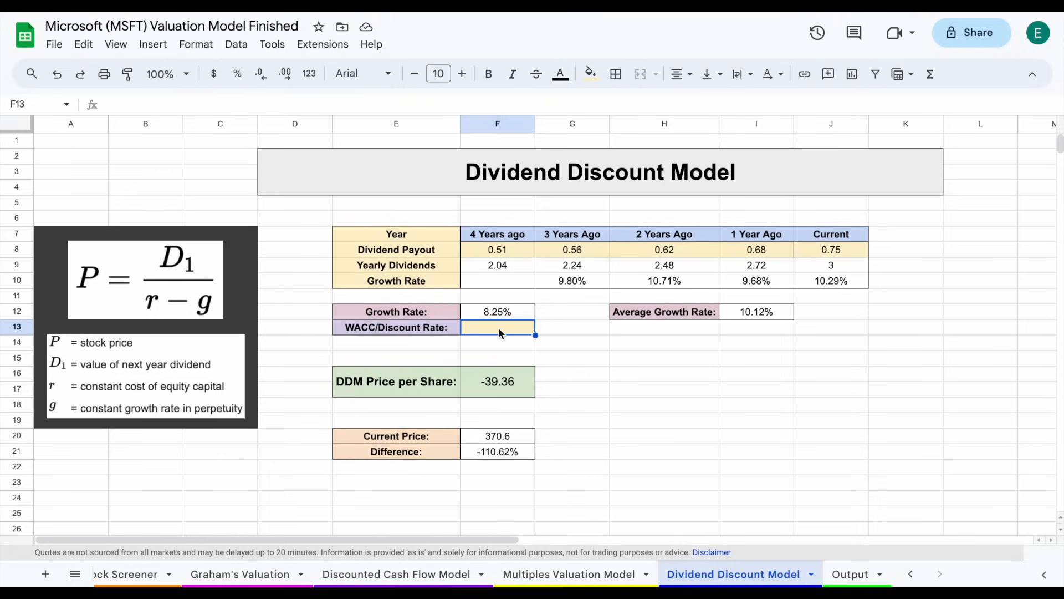
text(9)
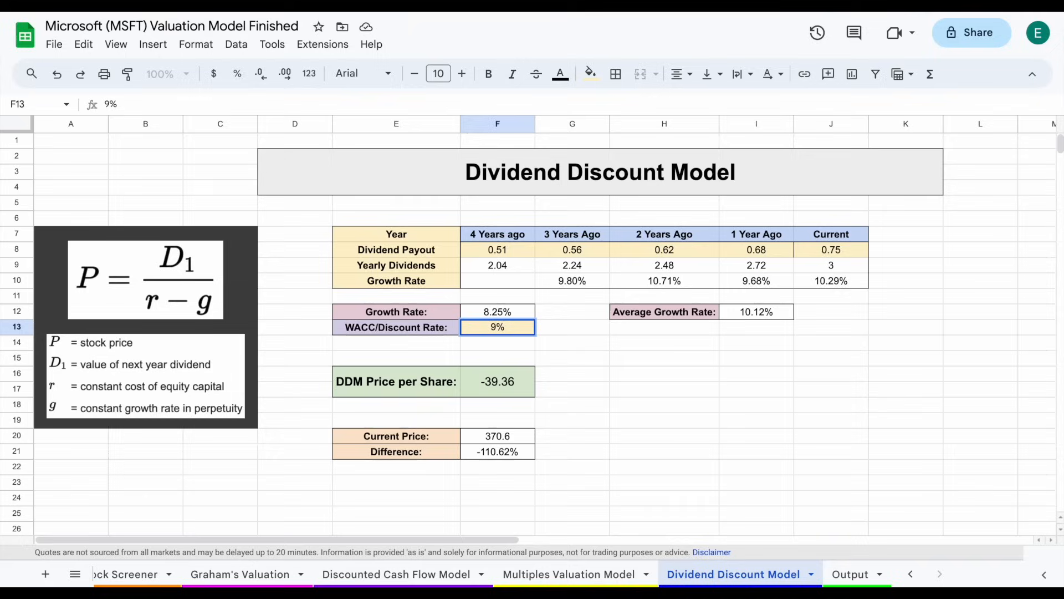
key(Return)
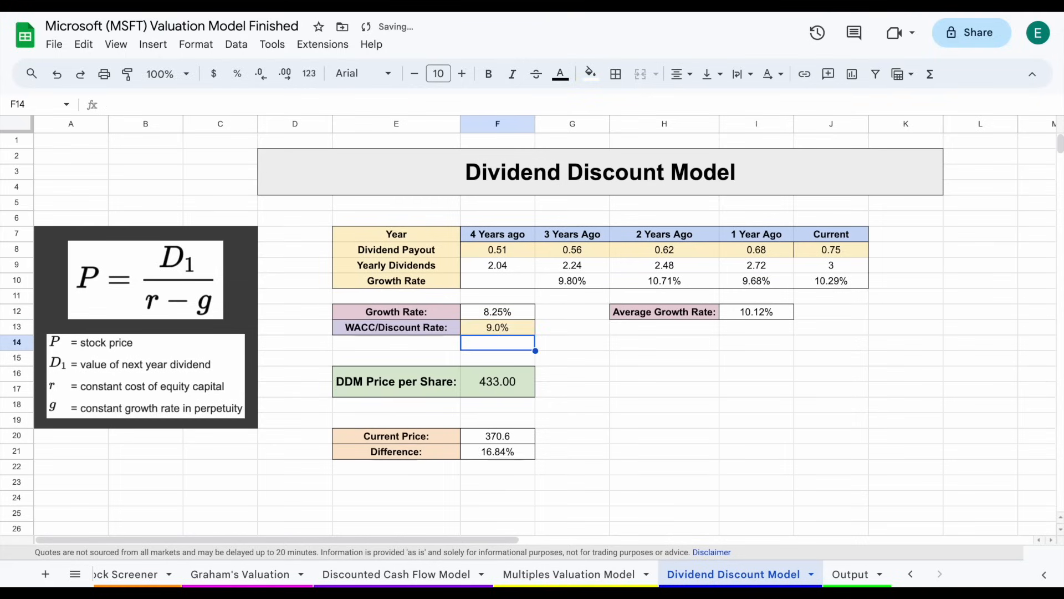
click(689, 378)
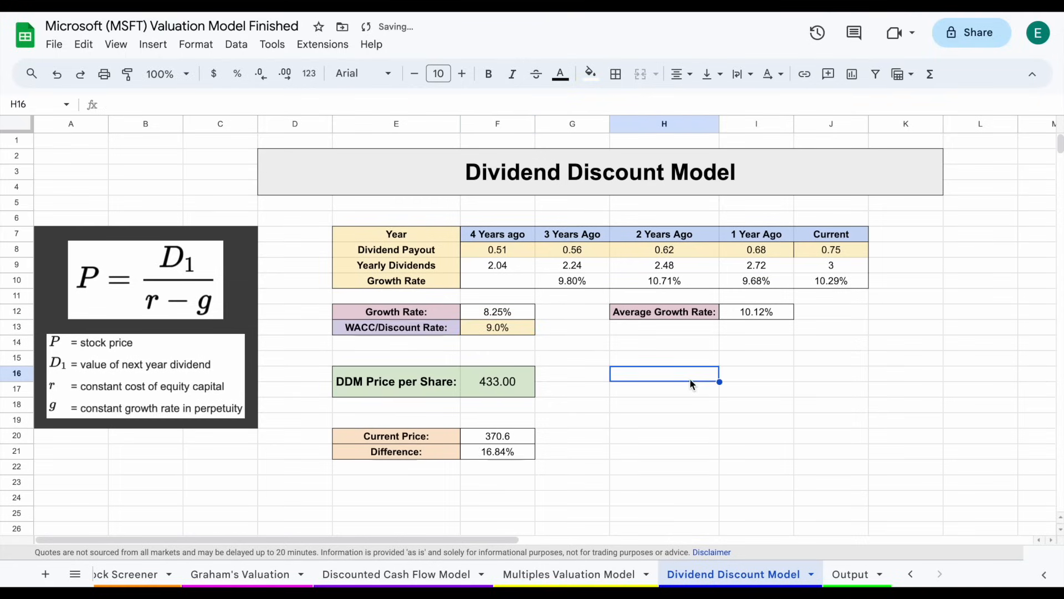
Inspect the DDM Price per Share formula and compare its result with the Multiples Valuation Model sheet.
click(421, 387)
click(494, 389)
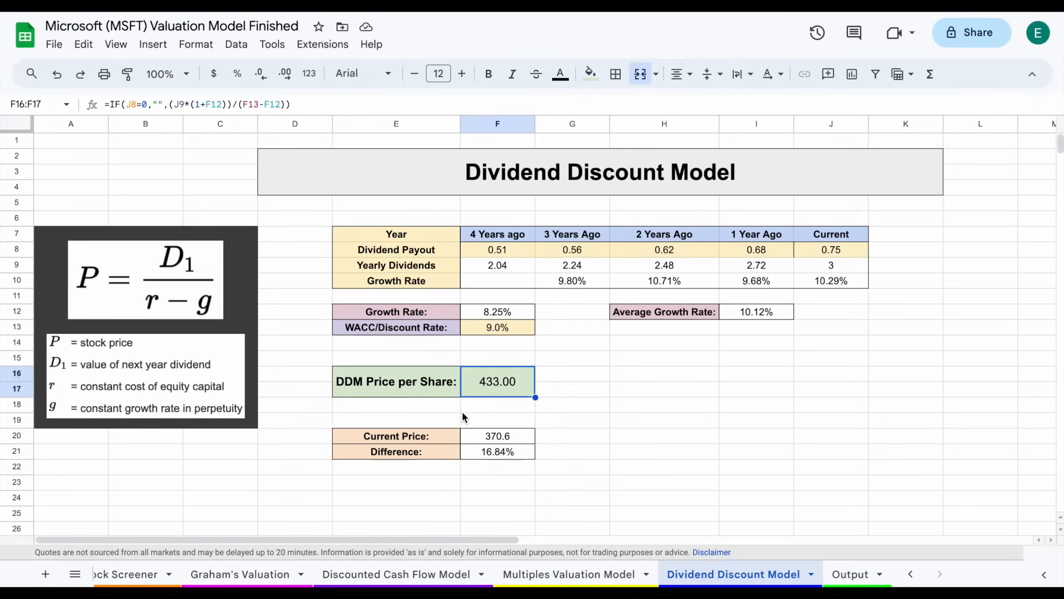
click(853, 574)
click(574, 573)
click(723, 576)
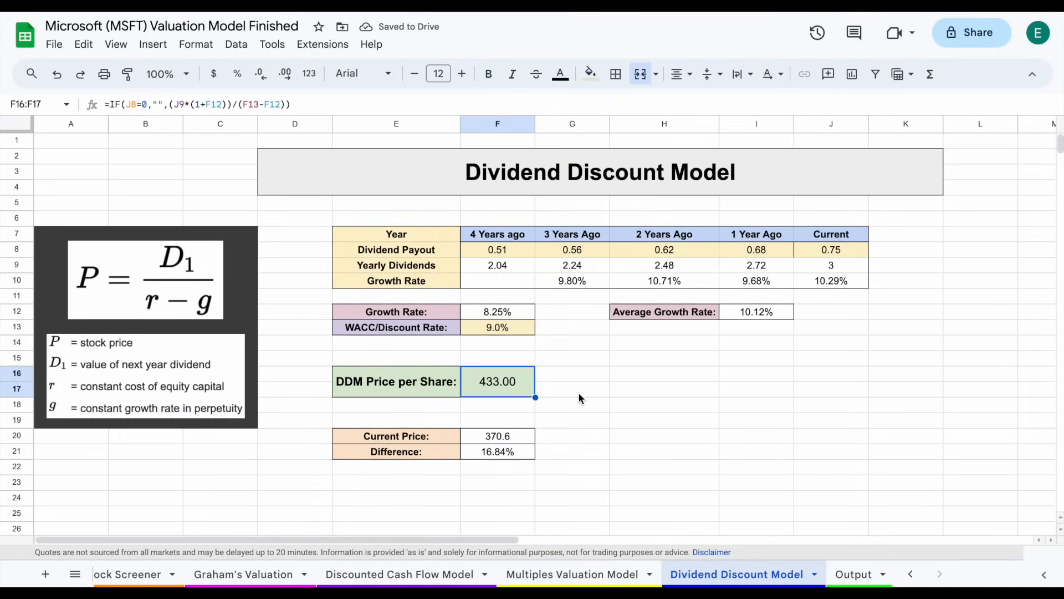
Review the Graham's, Multiples, Discounted Cash Flow and Dividend Discount Model valuations on the Output sheet.
click(854, 574)
click(836, 437)
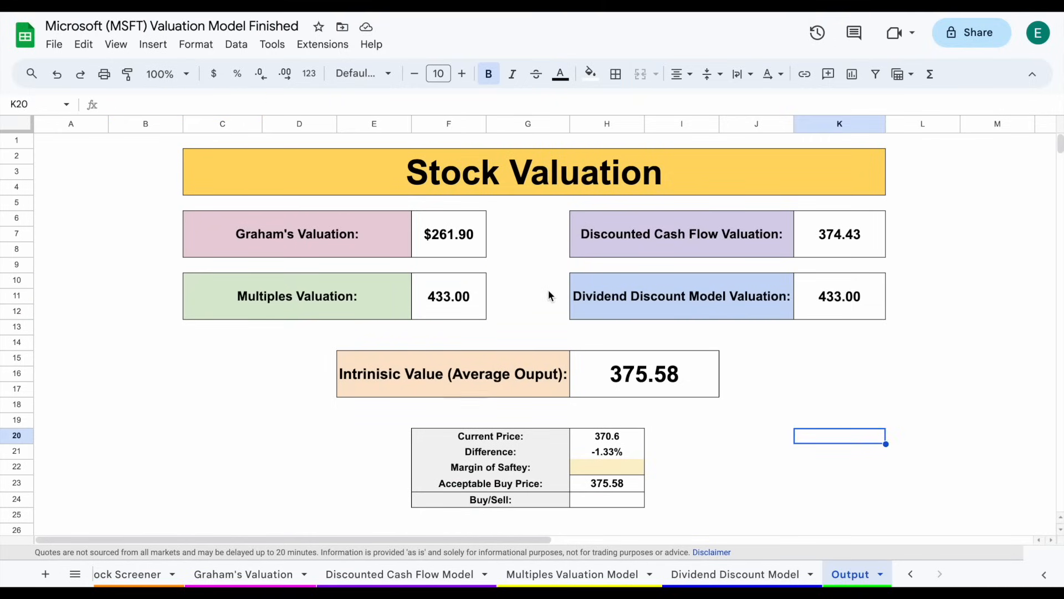
drag(388, 244, 418, 247)
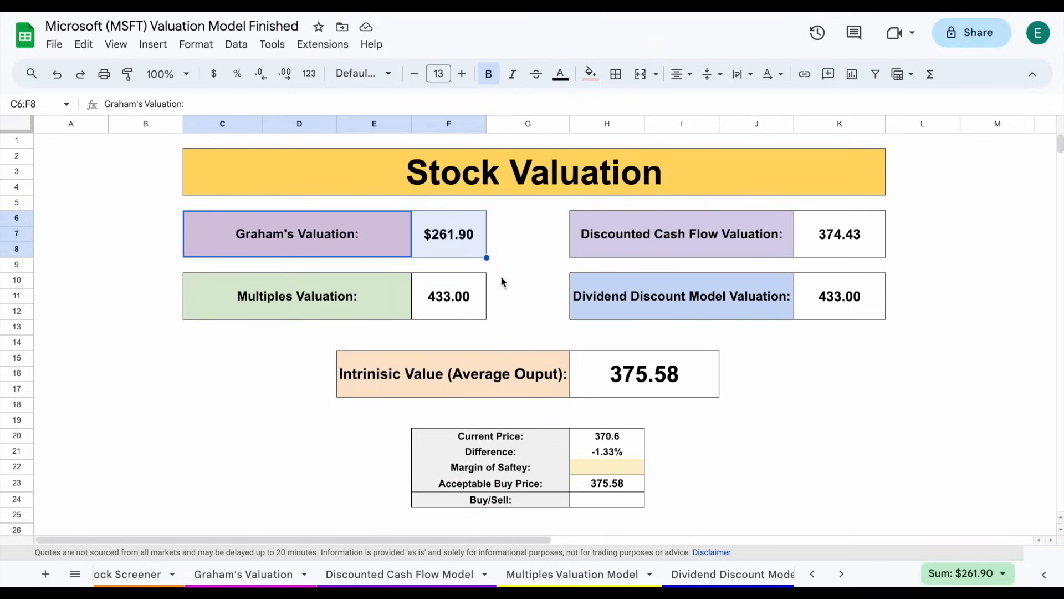
drag(370, 317, 430, 308)
drag(769, 247, 834, 250)
click(843, 250)
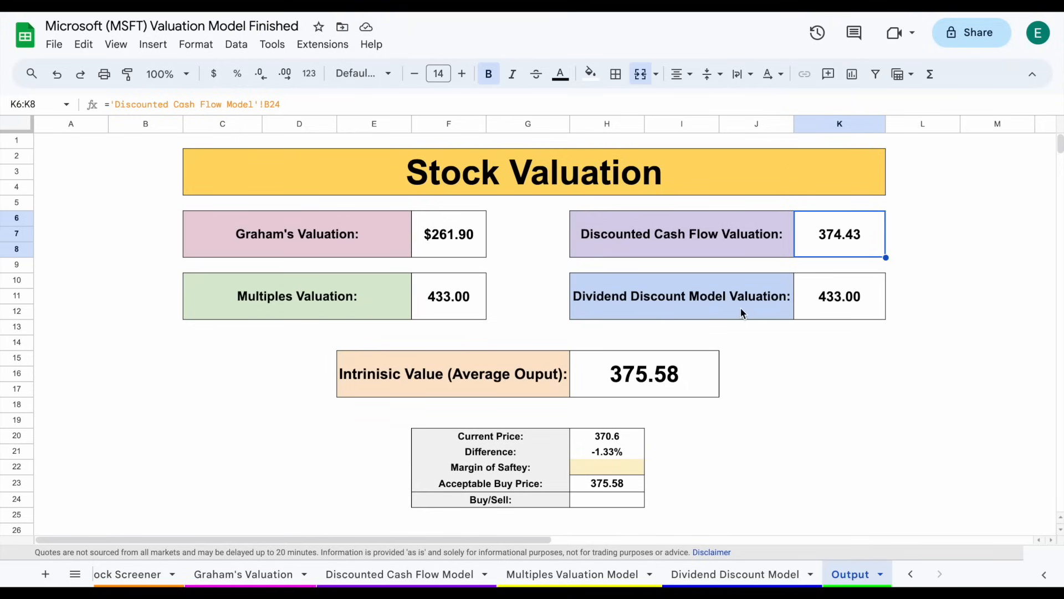
drag(743, 313, 827, 307)
click(837, 302)
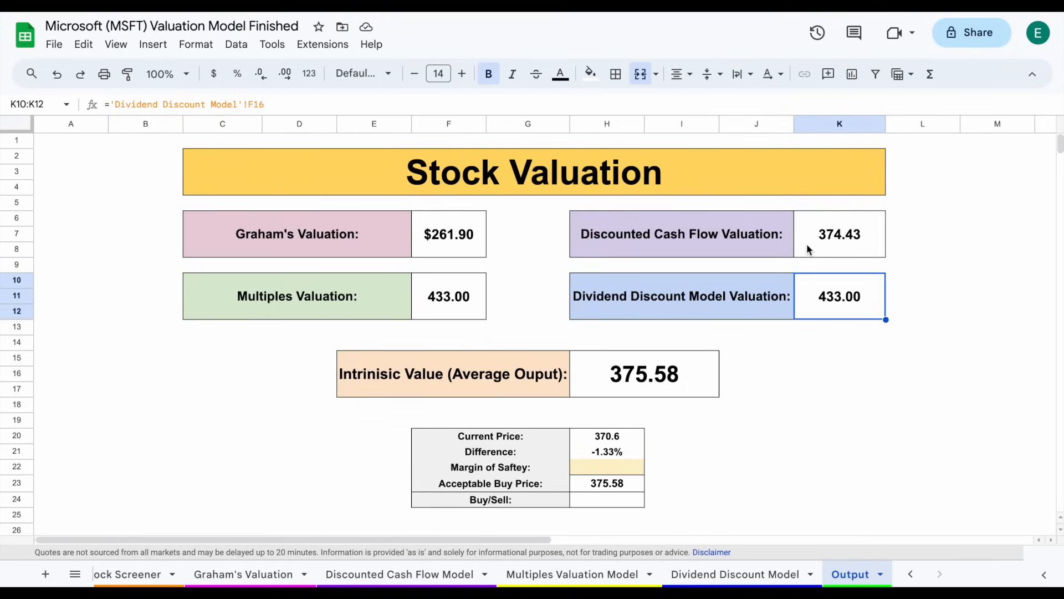
Examine the averaged intrinsic value on the Output sheet and compare it with the Current Price.
click(514, 390)
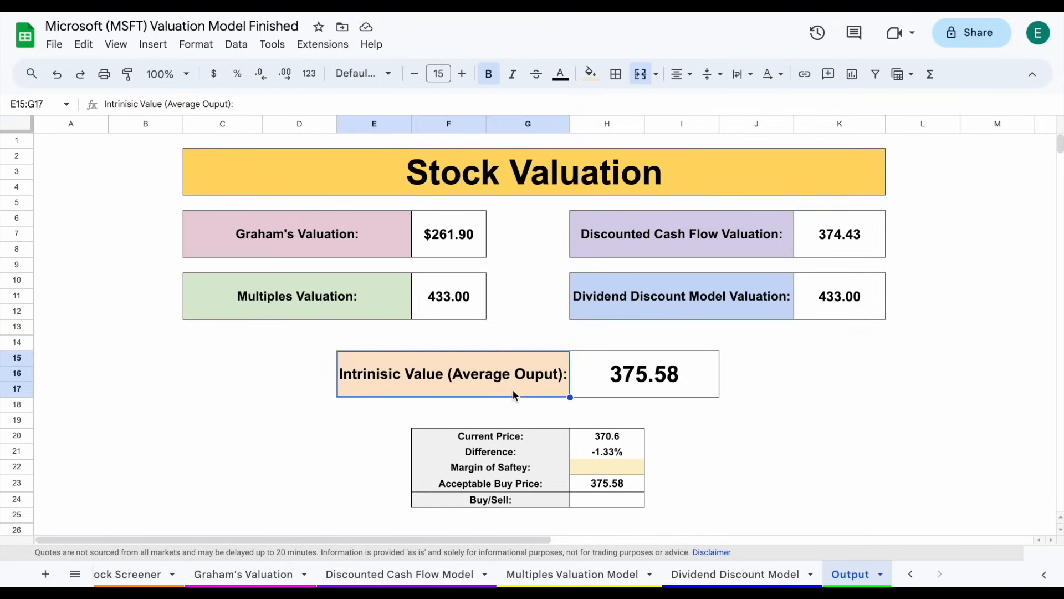
click(661, 397)
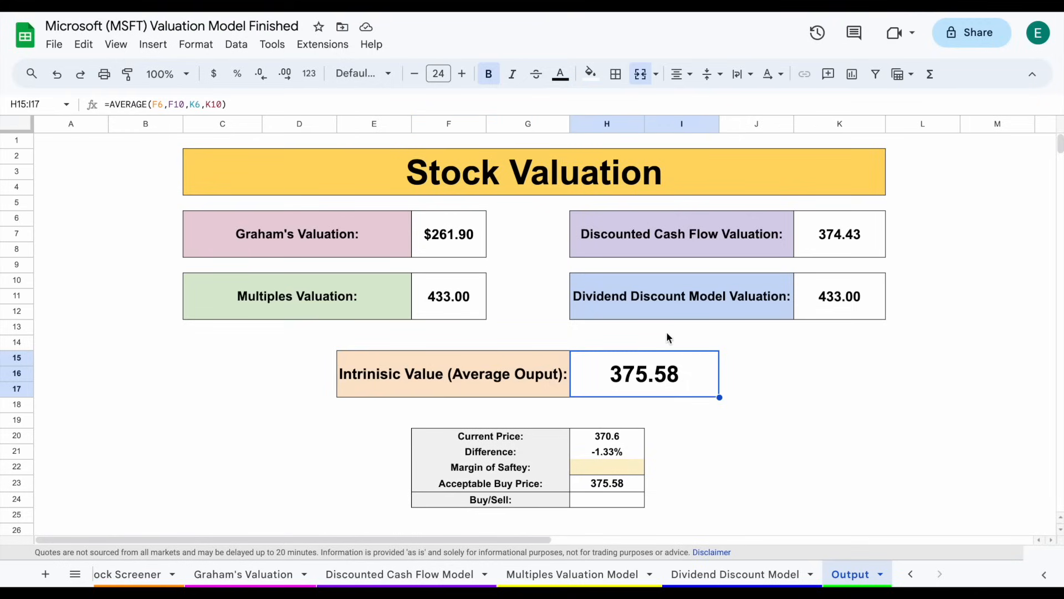
drag(531, 438, 622, 438)
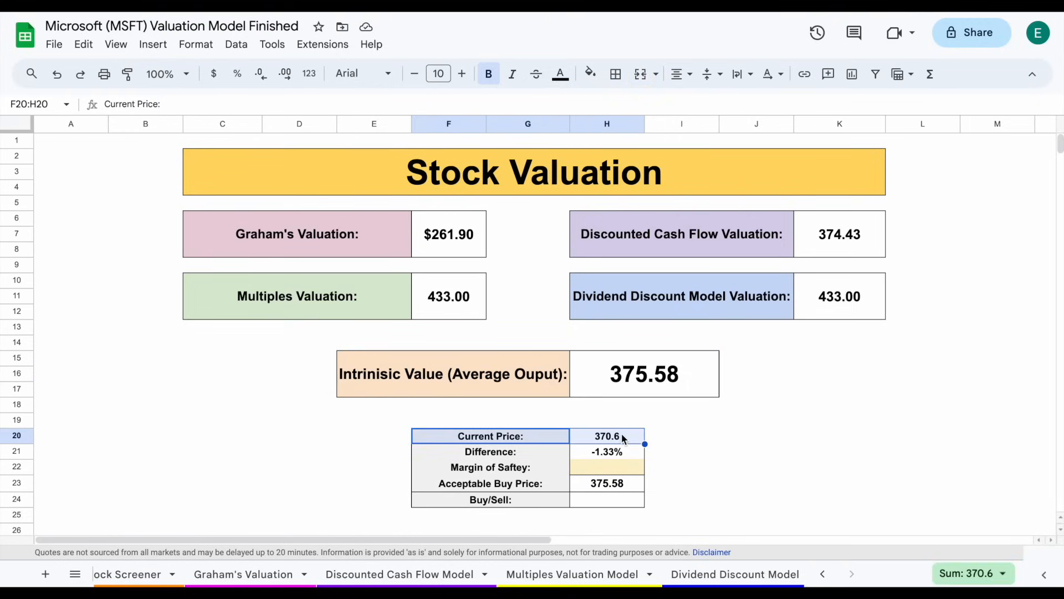